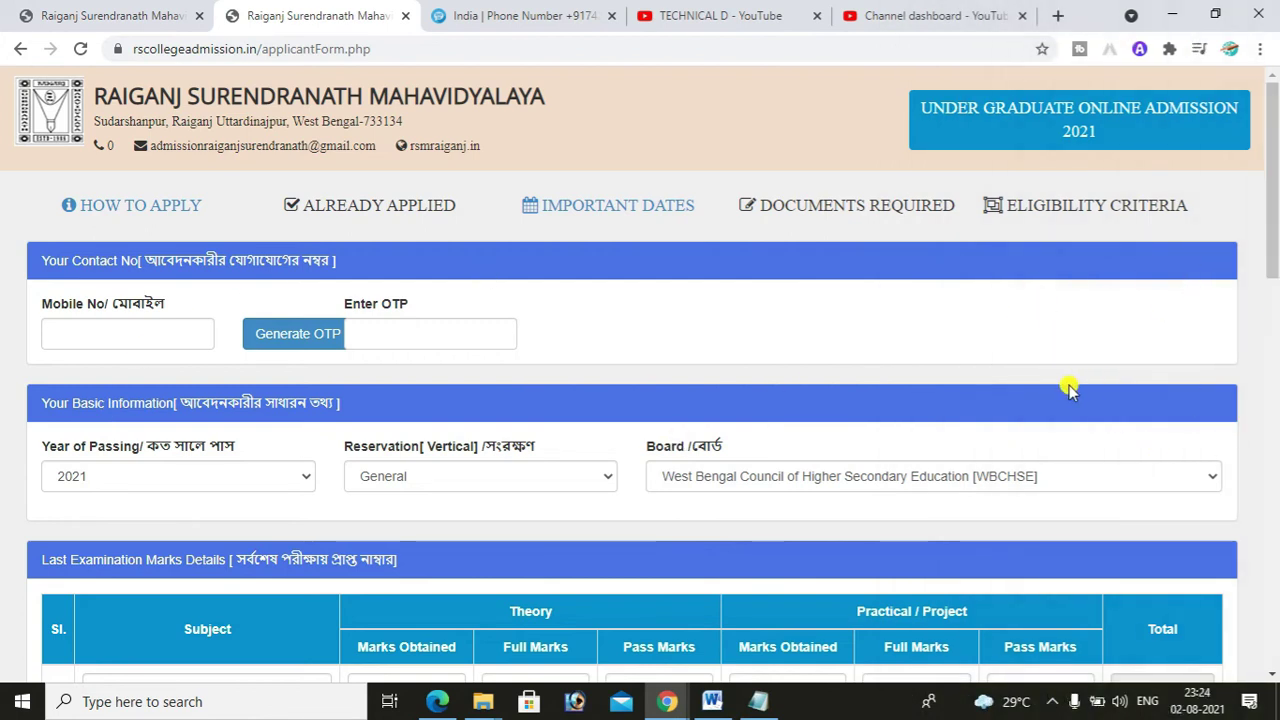
- Paste the applicant's mobile number into Mobile No and request a one-time password
{"action": "left_click", "coordinate": [130, 340]}
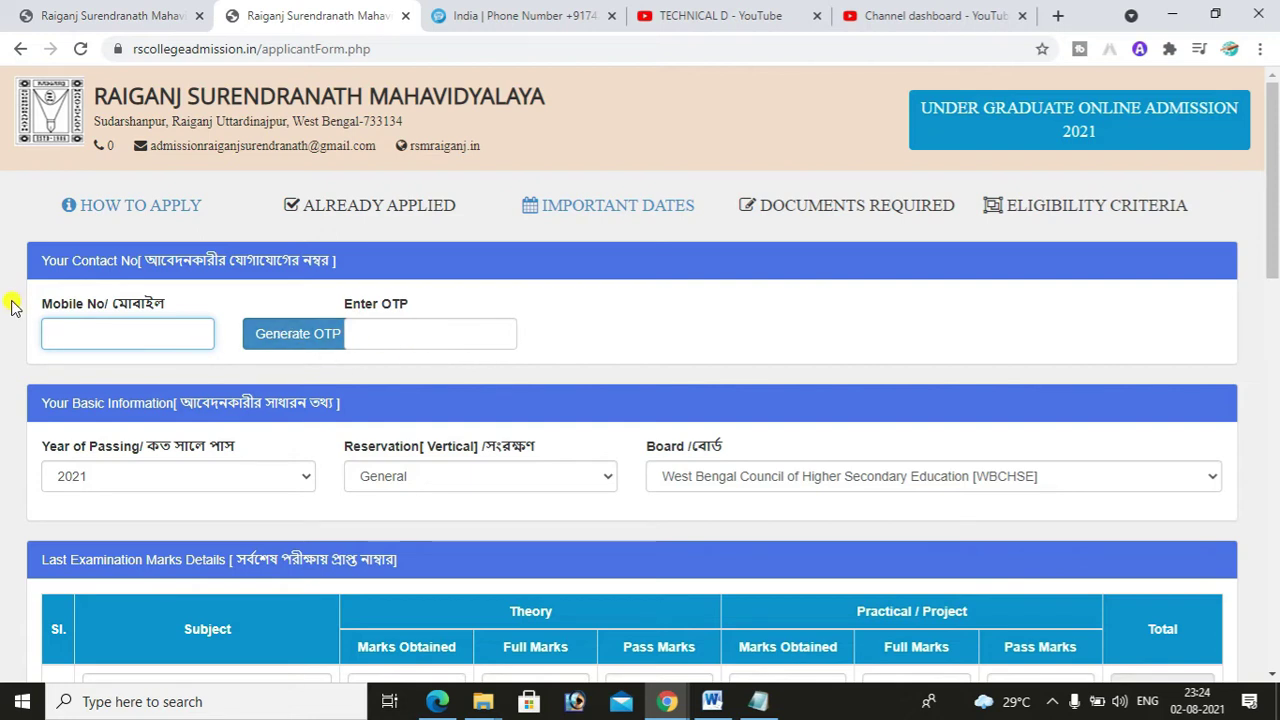
{"action": "right_click", "coordinate": [79, 332]}
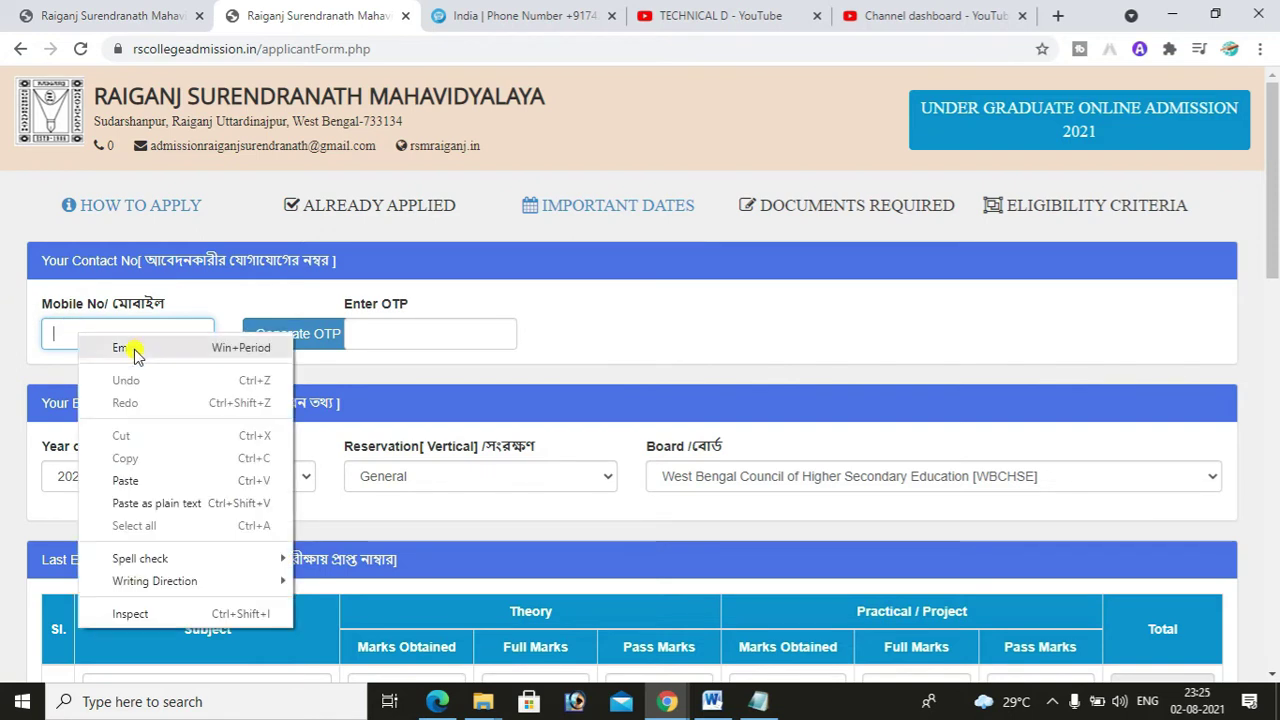
{"action": "left_click", "coordinate": [125, 481]}
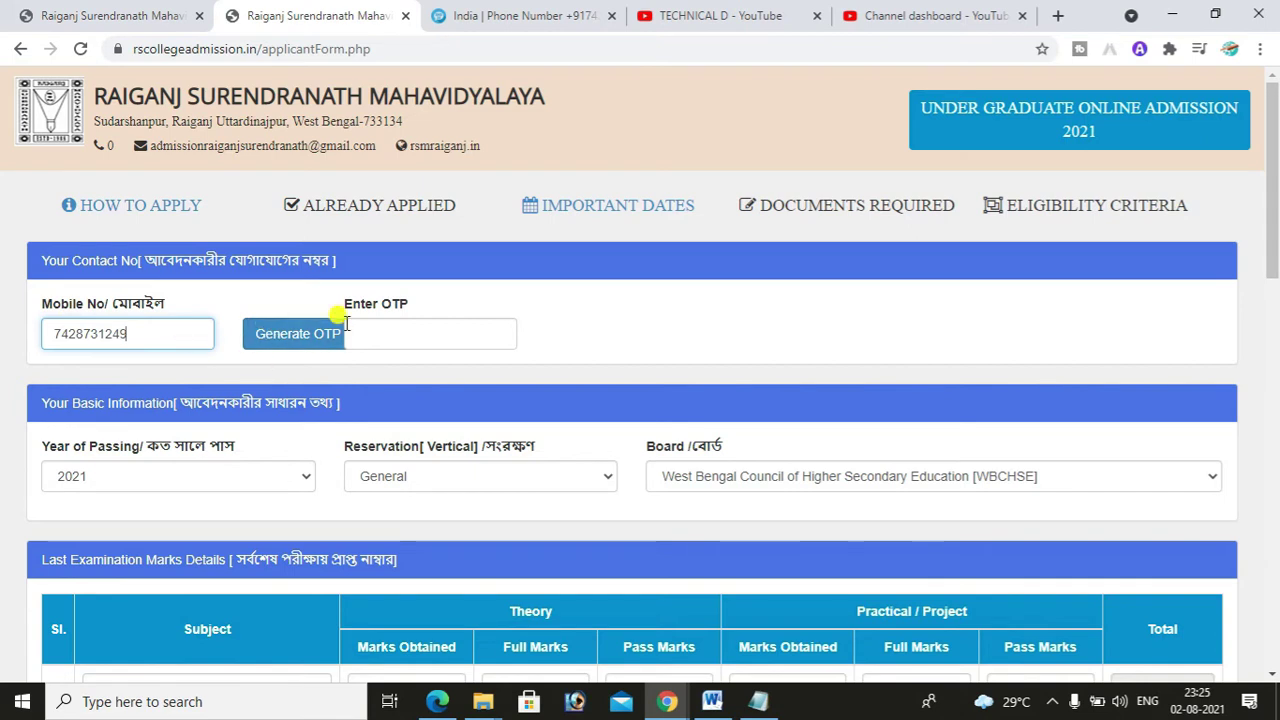
{"action": "left_click", "coordinate": [320, 337]}
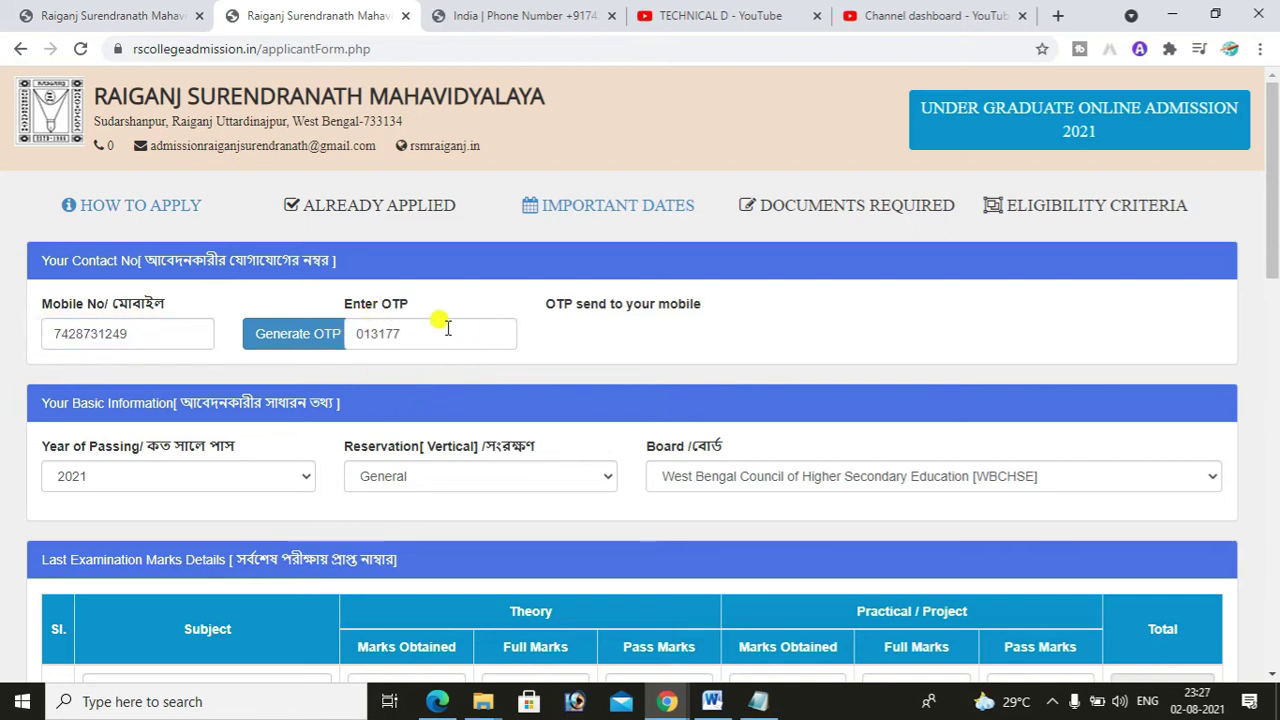
{"action": "left_click_drag", "start_coordinate": [1274, 222], "coordinate": [1276, 280]}
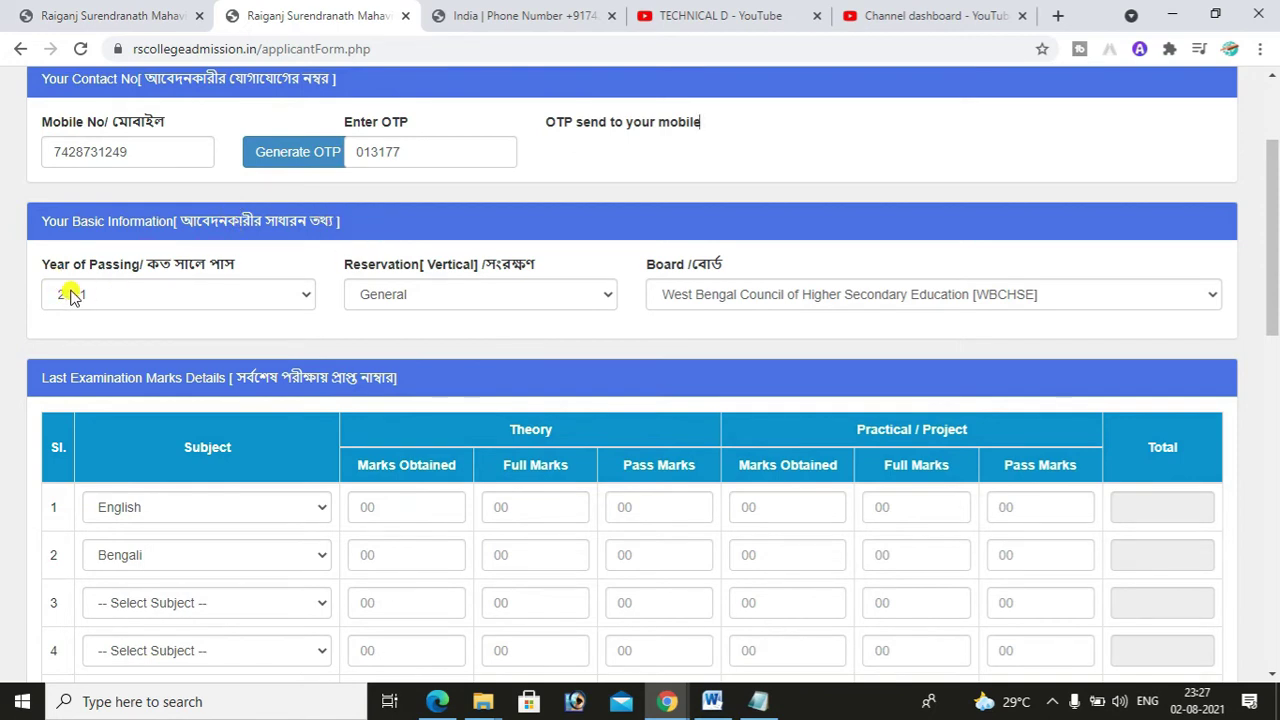
{"action": "left_click", "coordinate": [108, 297]}
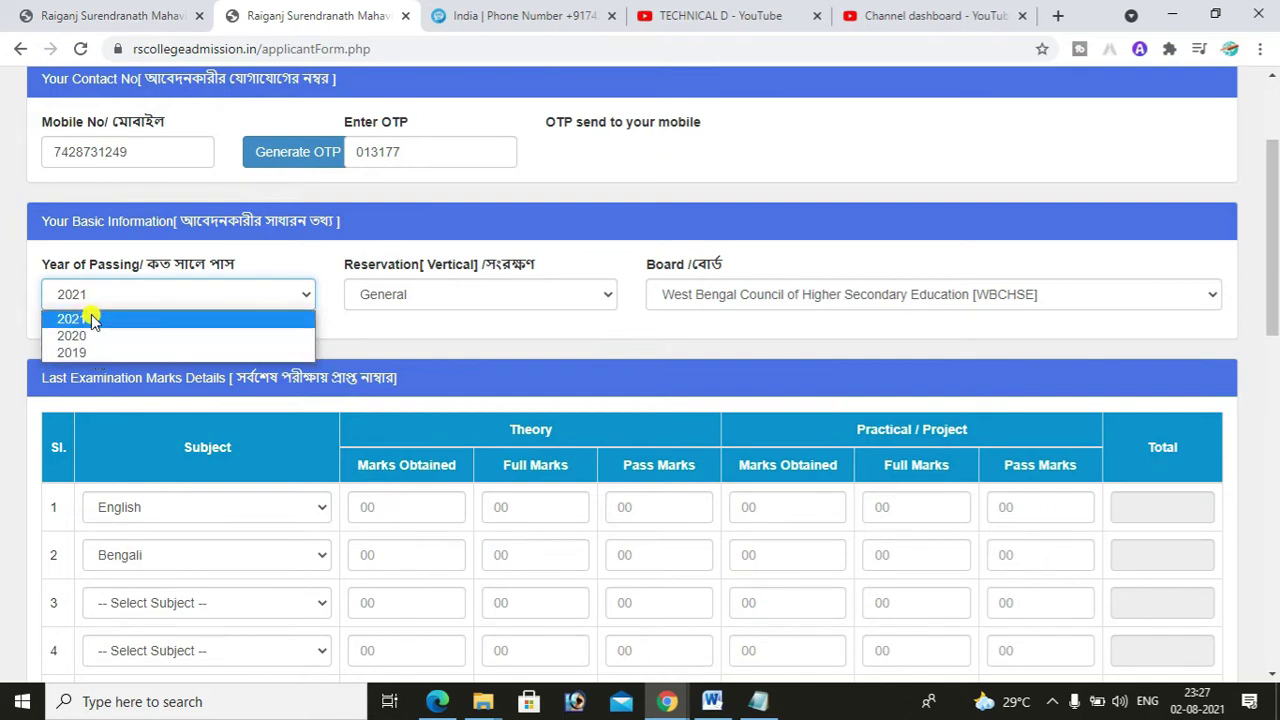
{"action": "left_click", "coordinate": [91, 318]}
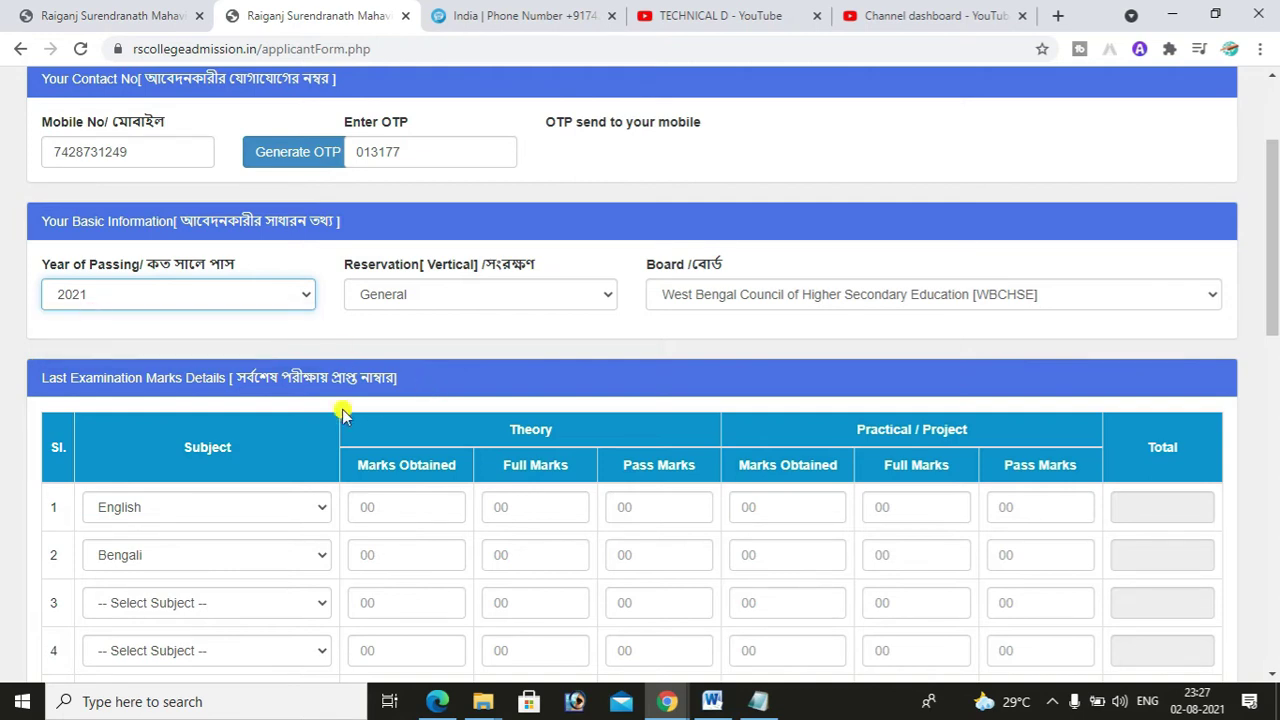
{"action": "left_click", "coordinate": [376, 308]}
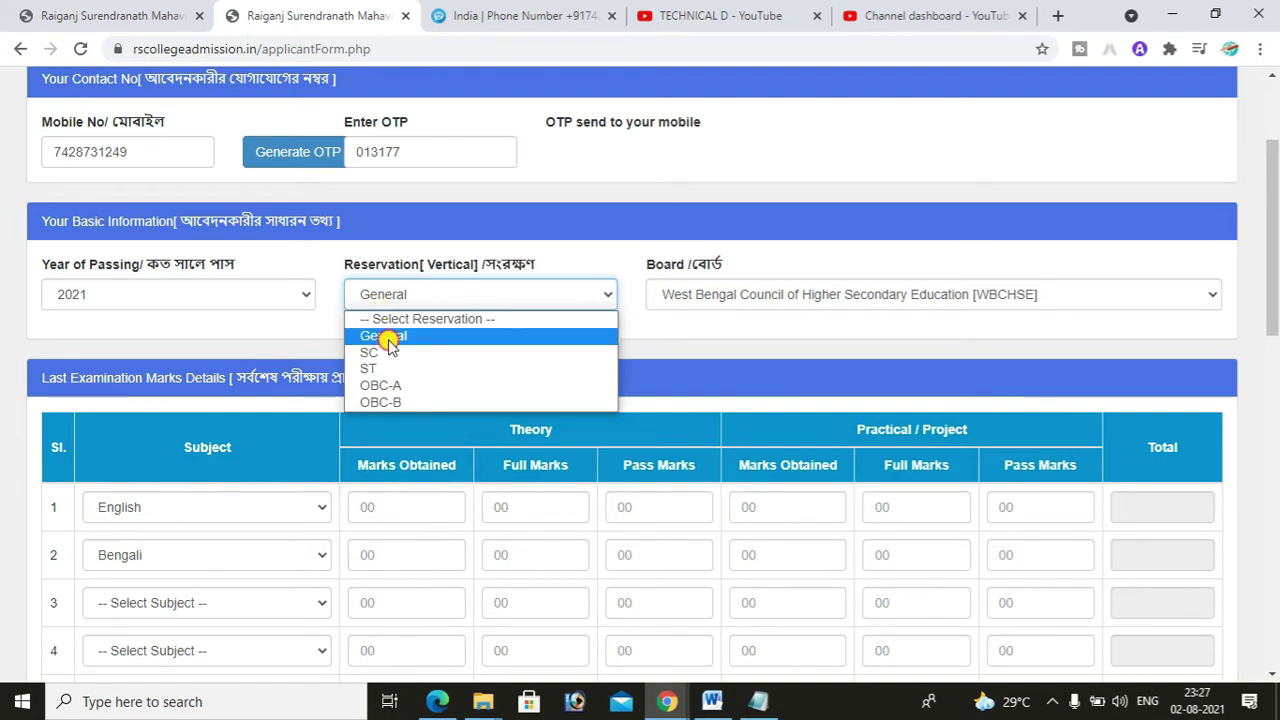
{"action": "left_click", "coordinate": [390, 340]}
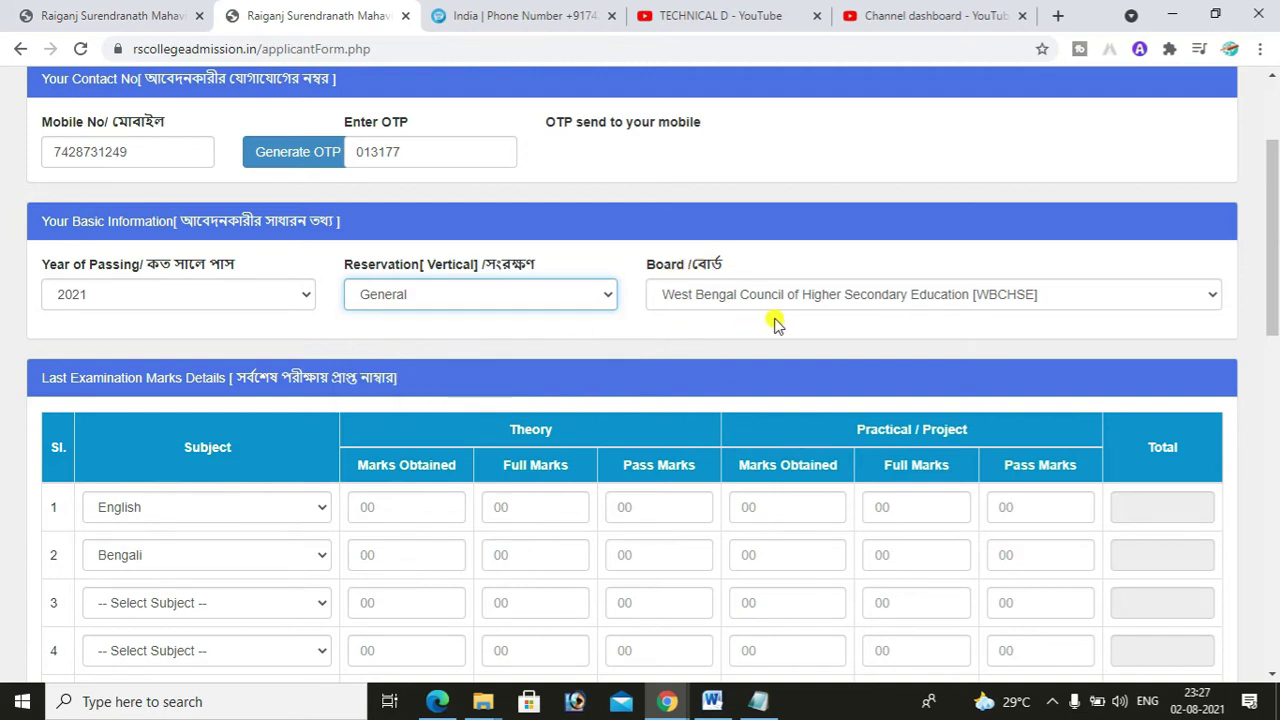
{"action": "left_click", "coordinate": [706, 303]}
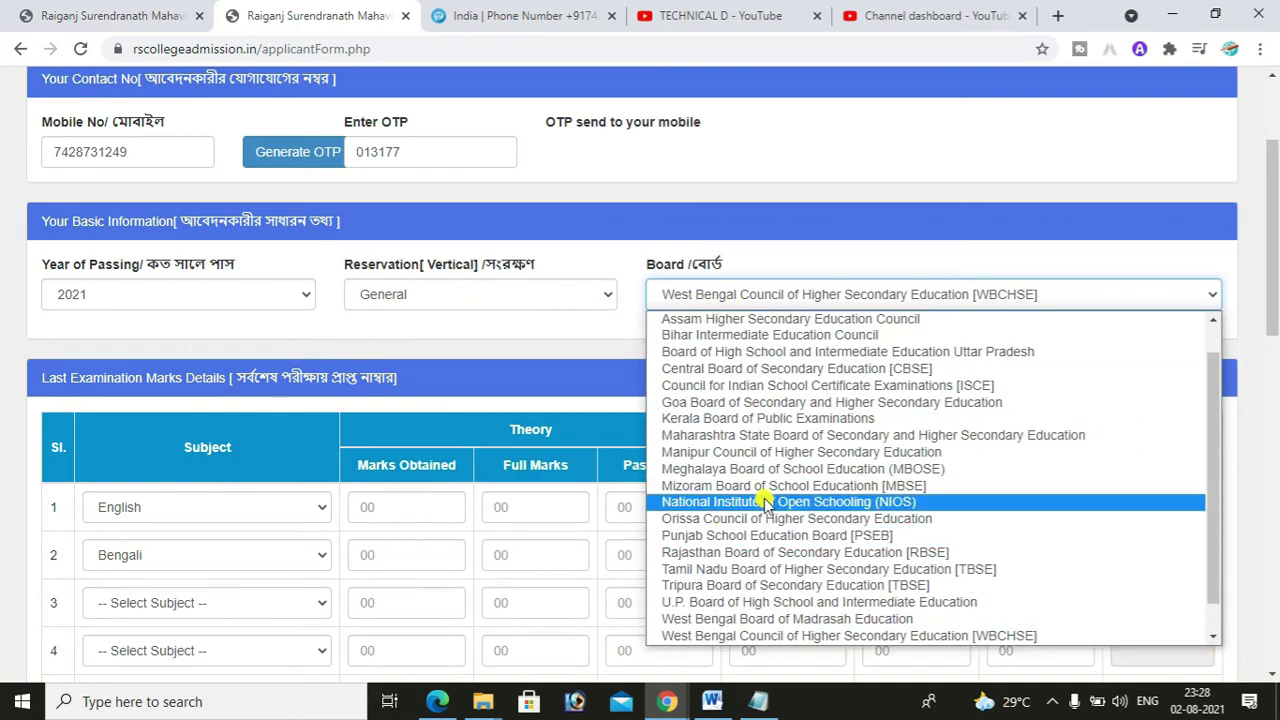
{"action": "left_click", "coordinate": [720, 640]}
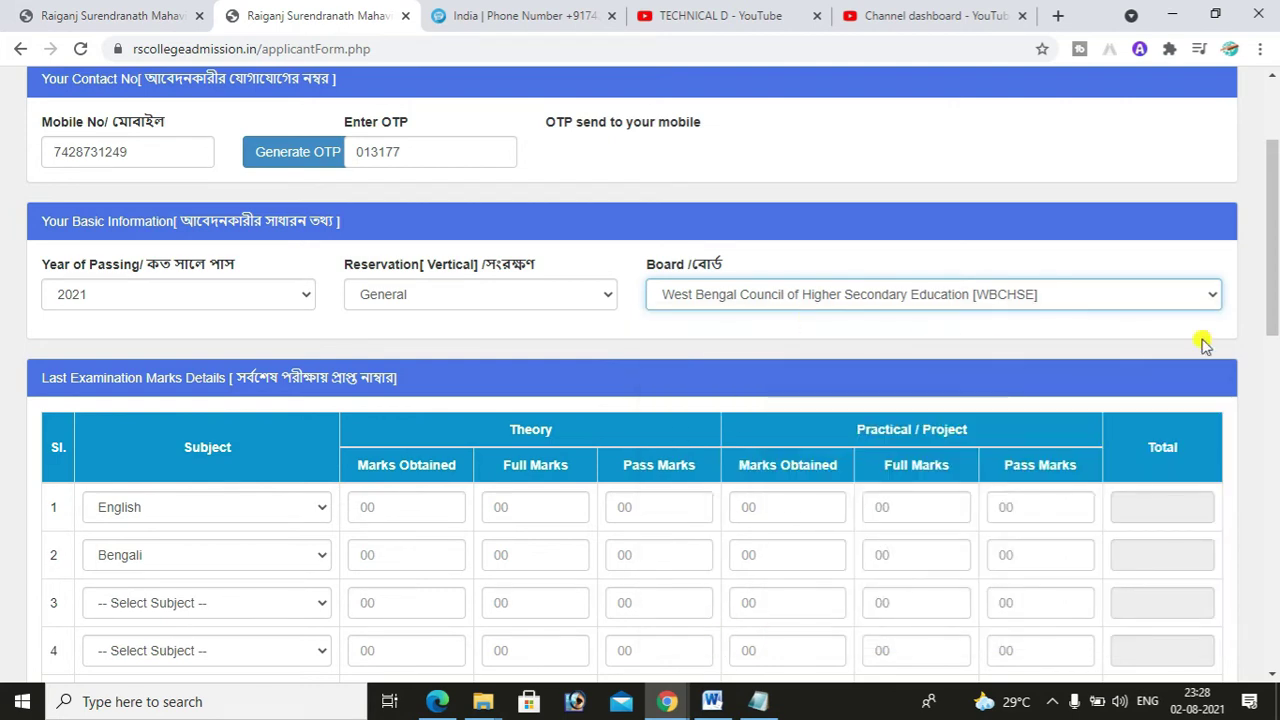
{"action": "left_click_drag", "start_coordinate": [1275, 289], "coordinate": [1275, 340]}
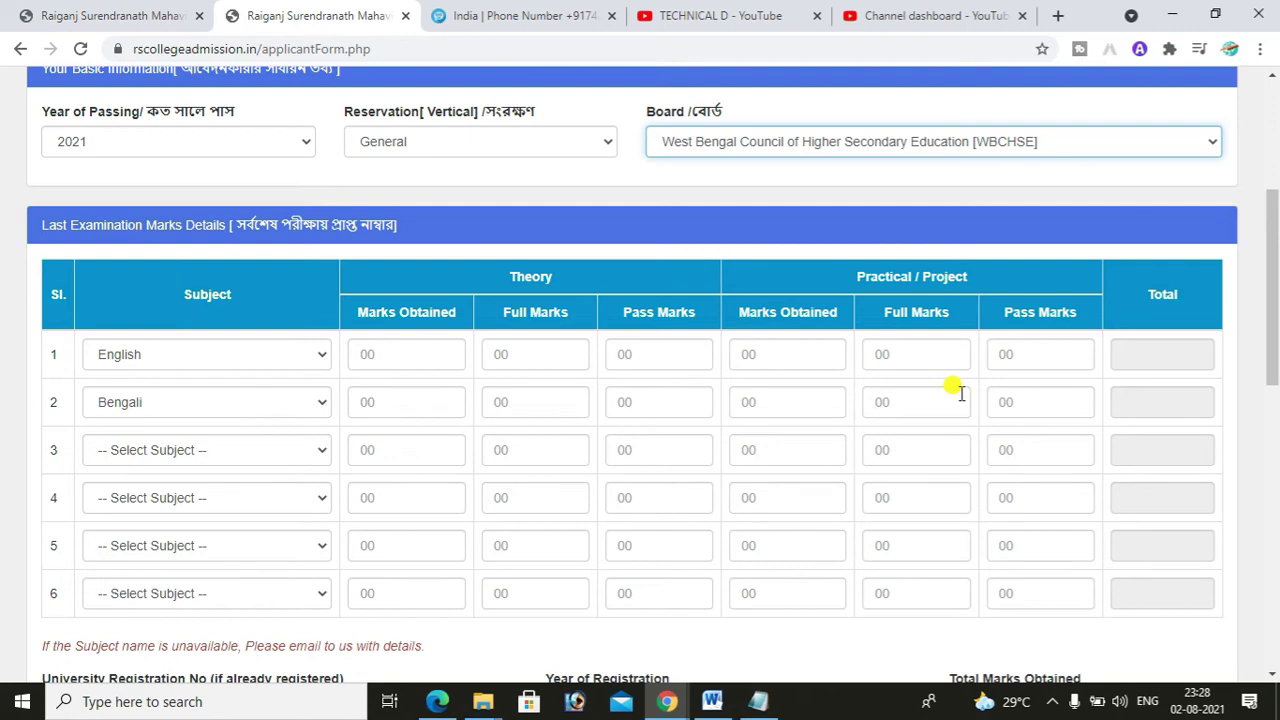
- Enter English marks: theory 57 of 70, pass 25, practical 25
{"action": "left_click", "coordinate": [424, 362]}
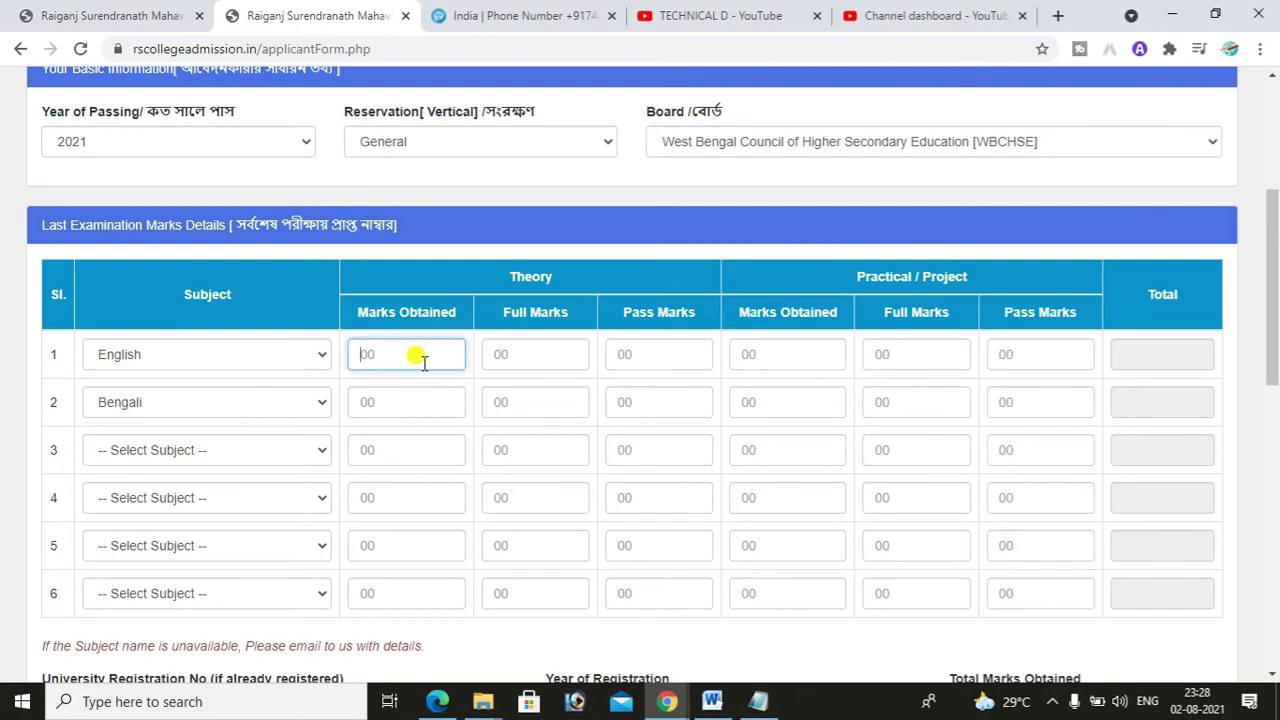
{"action": "type", "text": "57"}
{"action": "left_click", "coordinate": [568, 350]}
{"action": "type", "text": "70"}
{"action": "left_click", "coordinate": [646, 350]}
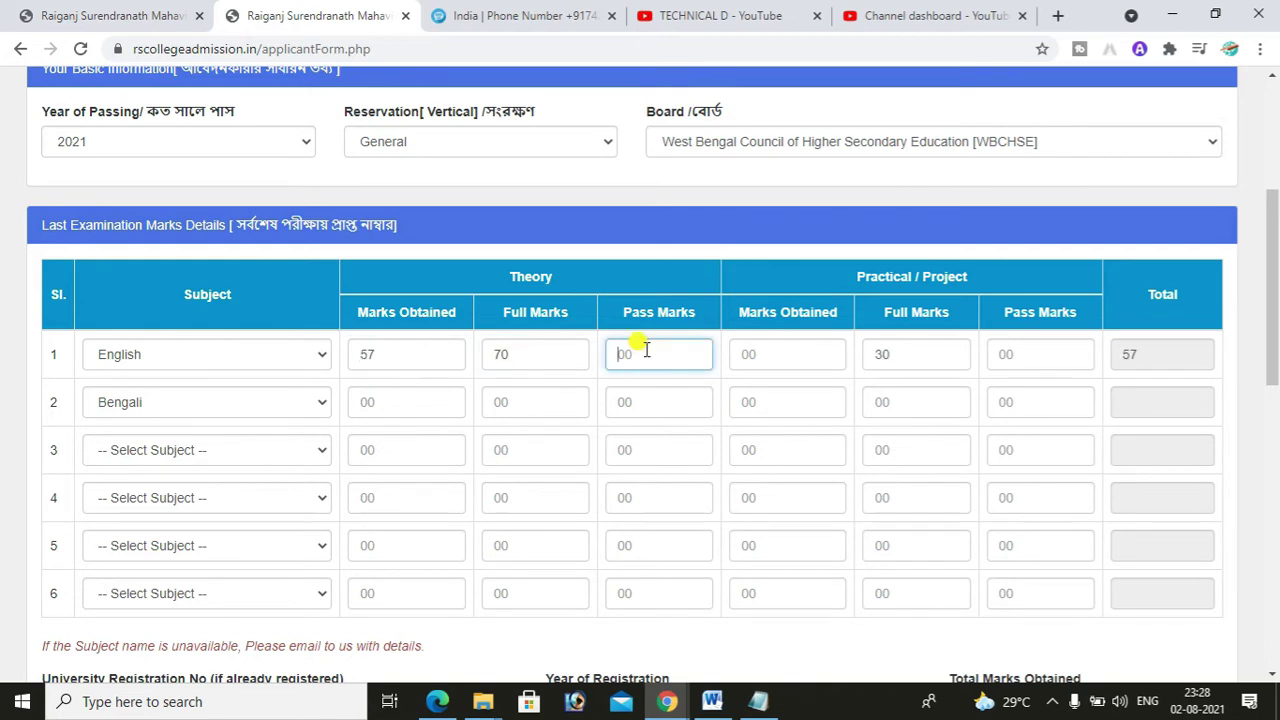
{"action": "type", "text": "25"}
{"action": "left_click", "coordinate": [772, 350]}
{"action": "type", "text": "25"}
- Enter Bengali marks (theory 49 of 70, pass 25, practical 27) and practical pass marks of 15 for both
{"action": "left_click", "coordinate": [387, 403]}
{"action": "left_click", "coordinate": [522, 403]}
{"action": "type", "text": "70"}
{"action": "left_click", "coordinate": [626, 403]}
{"action": "type", "text": "25"}
{"action": "left_click", "coordinate": [393, 405]}
{"action": "type", "text": "49"}
{"action": "left_click", "coordinate": [775, 404]}
{"action": "type", "text": "27"}
{"action": "left_click", "coordinate": [1020, 356]}
{"action": "type", "text": "15"}
{"action": "left_click", "coordinate": [1054, 400]}
{"action": "type", "text": "15"}
{"action": "left_click", "coordinate": [1051, 354]}
- Set row 3 to Geography with theory 56 of 60, pass 20, practical 33 and practical pass 20
{"action": "left_click", "coordinate": [279, 450]}
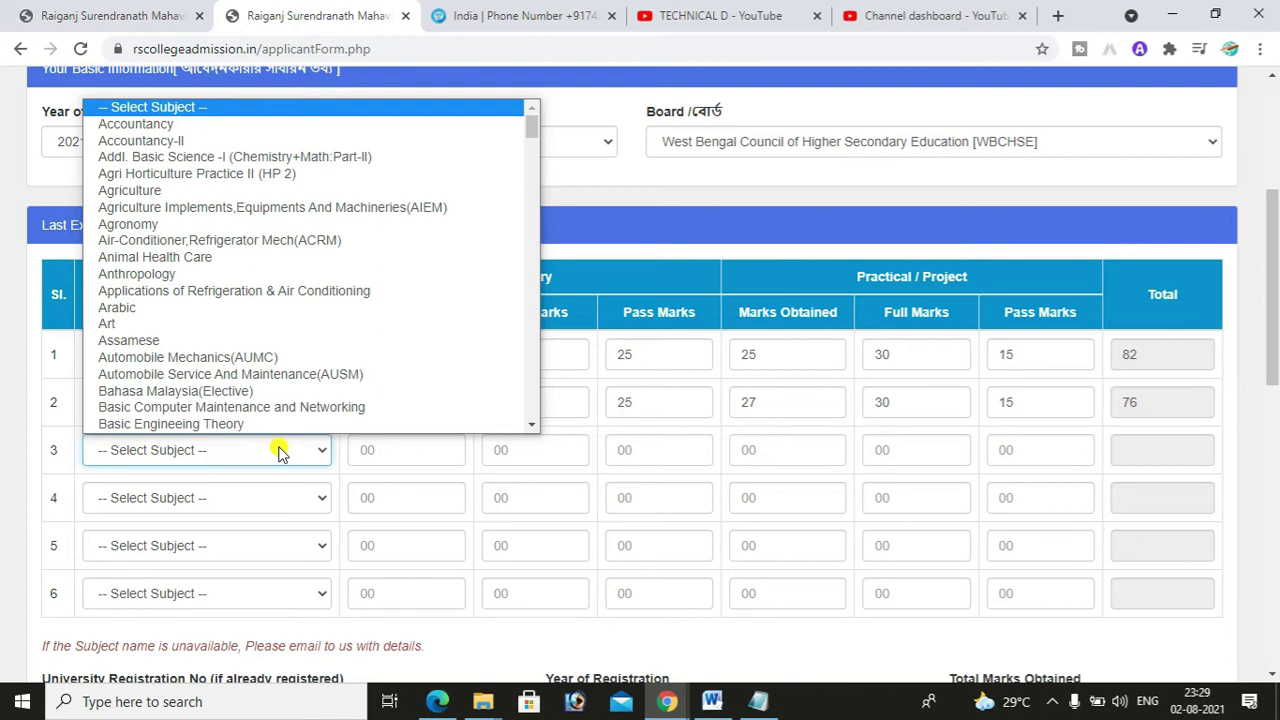
{"action": "key", "text": "g"}
{"action": "key", "text": "g"}
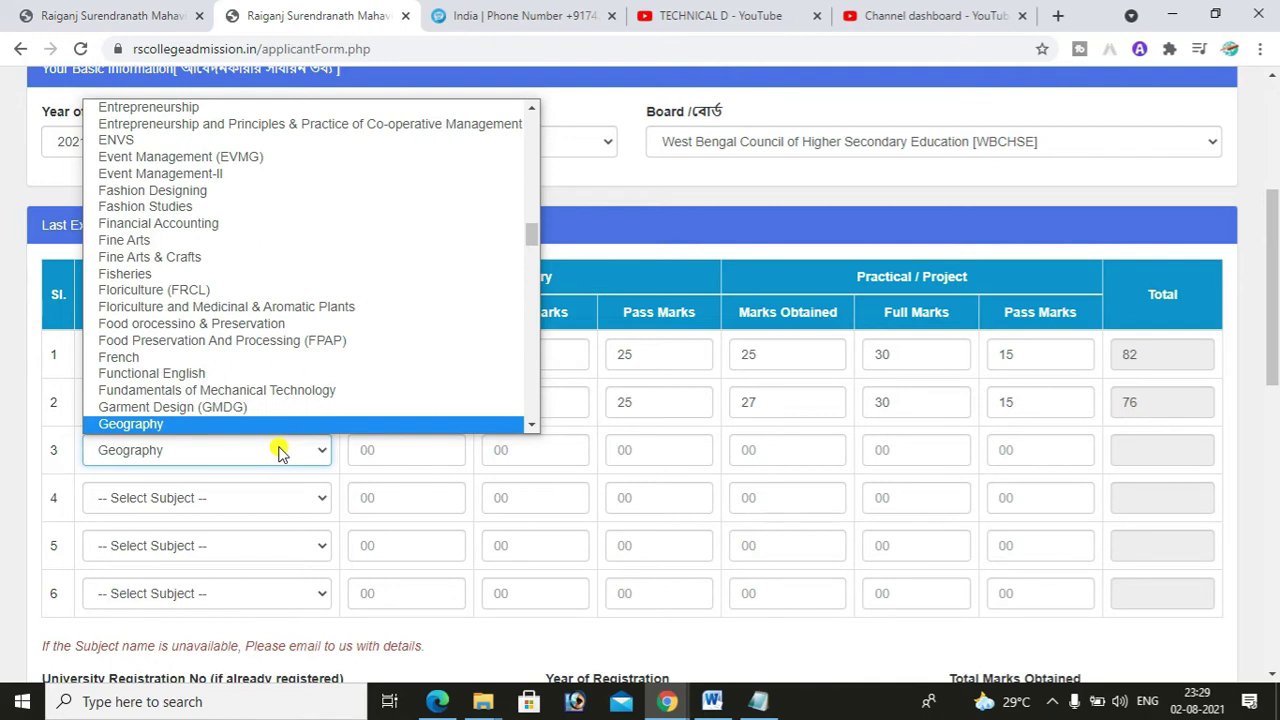
{"action": "key", "text": "Return"}
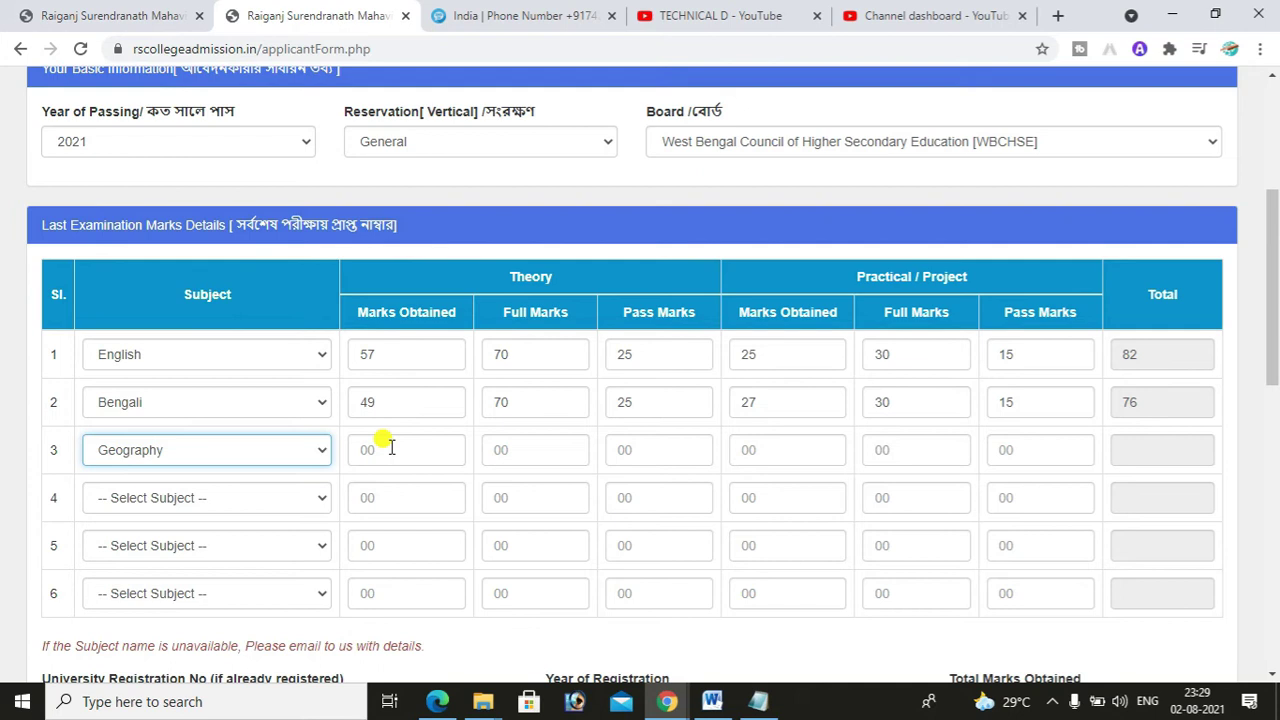
{"action": "left_click", "coordinate": [391, 448]}
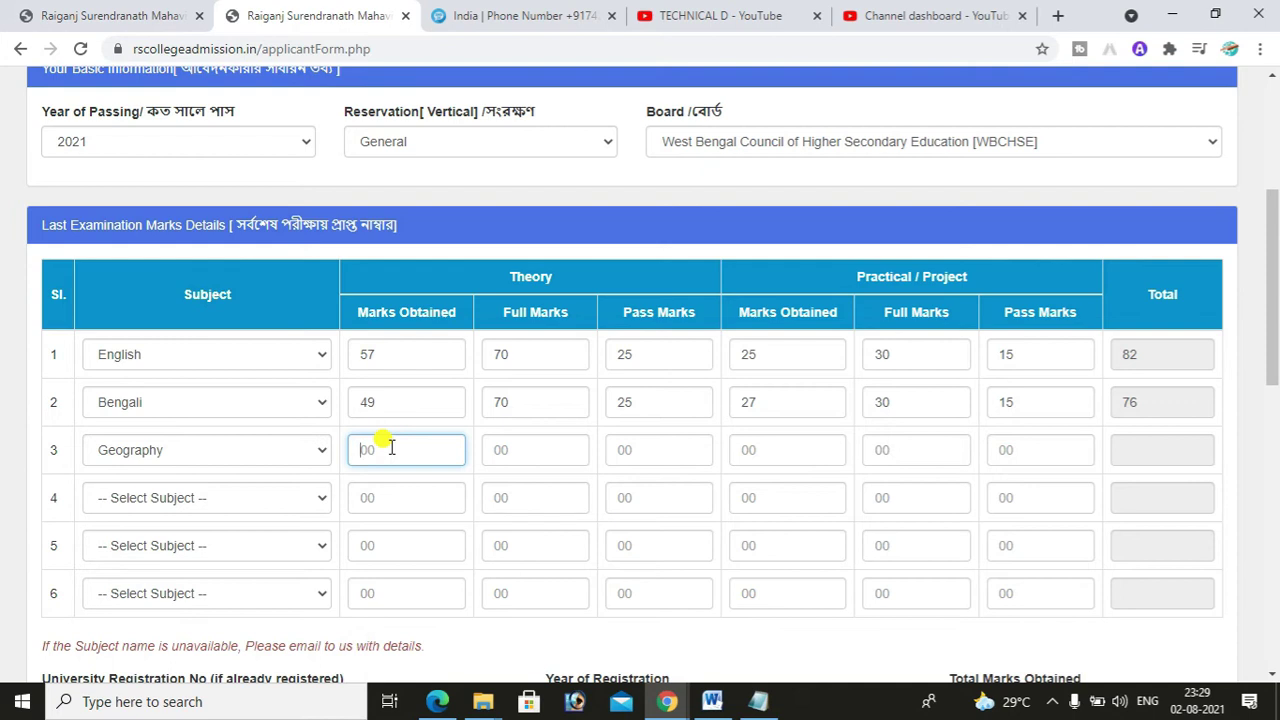
{"action": "type", "text": "62"}
{"action": "key", "text": "Tab"}
{"action": "type", "text": "70"}
{"action": "key", "text": "BackSpace"}
{"action": "key", "text": "BackSpace"}
{"action": "type", "text": "60"}
{"action": "key", "text": "shift+Tab"}
{"action": "type", "text": "56"}
{"action": "left_click", "coordinate": [619, 453]}
{"action": "type", "text": "20"}
{"action": "left_click", "coordinate": [748, 450]}
{"action": "type", "text": "33"}
{"action": "left_click", "coordinate": [1040, 450]}
{"action": "type", "text": "20"}
- Set row 4 to computer application with theory 55 of 60 and practical 35
{"action": "left_click", "coordinate": [300, 498]}
{"action": "type", "text": "chicomputer"}
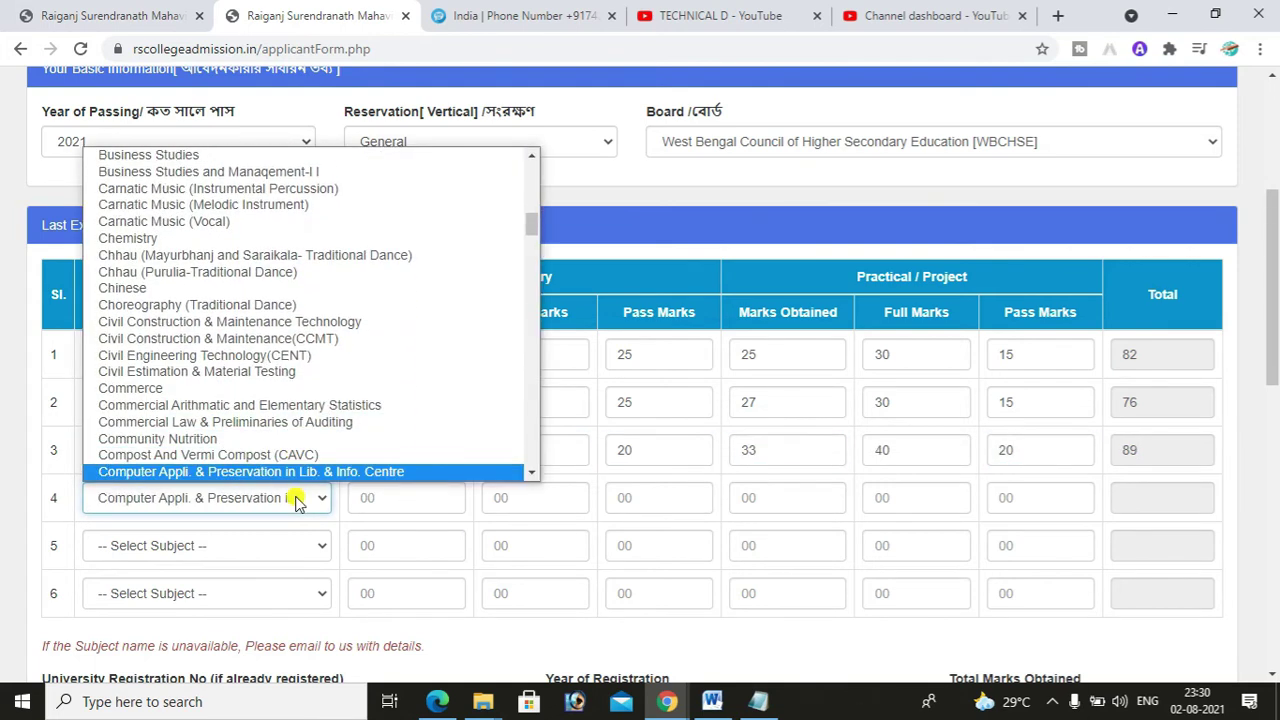
{"action": "scroll", "coordinate": [249, 457], "scroll_direction": "down", "scroll_amount": 1}
{"action": "left_click", "coordinate": [249, 457]}
{"action": "left_click", "coordinate": [412, 500]}
{"action": "type", "text": "55"}
{"action": "left_click", "coordinate": [571, 503]}
{"action": "type", "text": "60"}
{"action": "key", "text": "Tab"}
{"action": "left_click", "coordinate": [829, 495]}
{"action": "type", "text": "35"}
{"action": "key", "text": "Tab"}
- Set row 5 to Sanskrit with theory 62 of 70, pass 20 and practical 22
{"action": "left_click", "coordinate": [214, 545]}
{"action": "type", "text": "sans"}
{"action": "left_click", "coordinate": [399, 545]}
{"action": "type", "text": "62"}
{"action": "left_click", "coordinate": [551, 545]}
{"action": "type", "text": "70"}
{"action": "key", "text": "Tab"}
{"action": "type", "text": "20"}
{"action": "left_click", "coordinate": [800, 545]}
{"action": "type", "text": "22"}
- Set row 6 to Philosophy with theory 53 of 70, pass 20, practical 26, practical pass 15
{"action": "left_click", "coordinate": [177, 593]}
{"action": "type", "text": "phil"}
{"action": "key", "text": "Return"}
{"action": "left_click", "coordinate": [406, 593]}
{"action": "type", "text": "53"}
{"action": "key", "text": "Tab"}
{"action": "type", "text": "70"}
{"action": "left_click", "coordinate": [615, 590]}
{"action": "type", "text": "20"}
{"action": "left_click", "coordinate": [786, 593]}
{"action": "type", "text": "26"}
{"action": "key", "text": "Tab"}
{"action": "key", "text": "Tab"}
{"action": "type", "text": "15"}
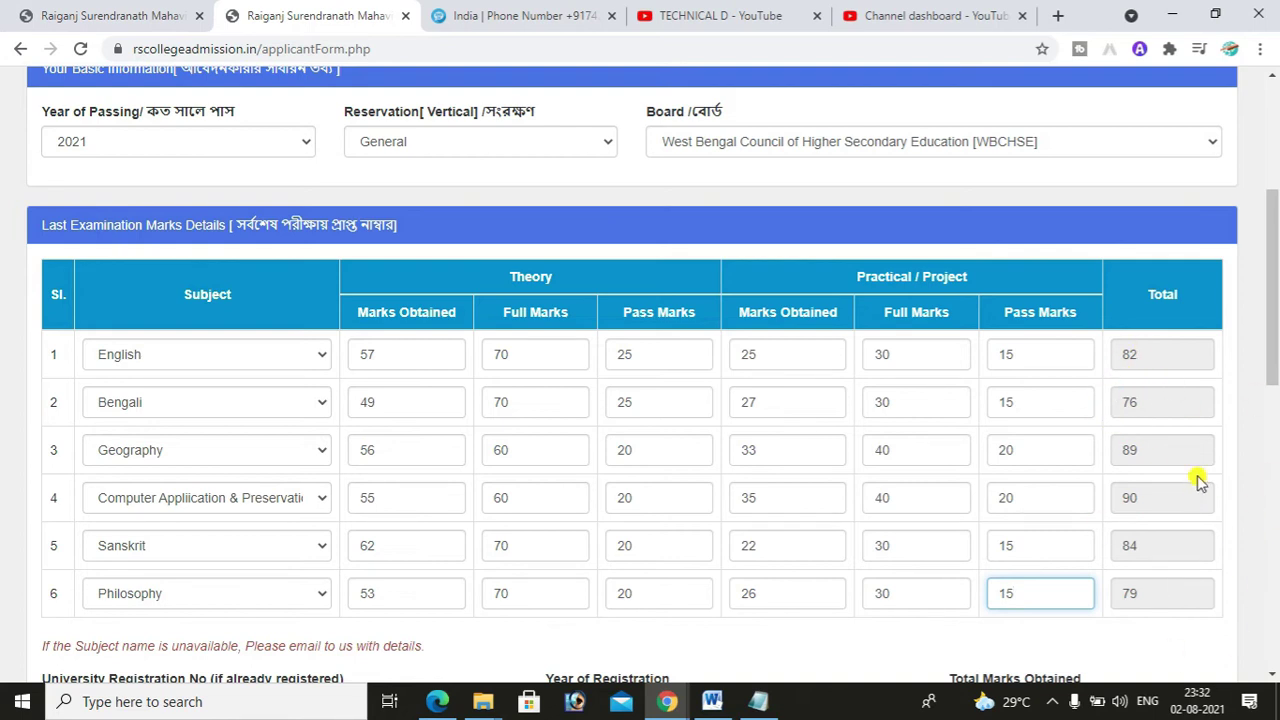
{"action": "left_click_drag", "start_coordinate": [1274, 398], "coordinate": [1274, 428]}
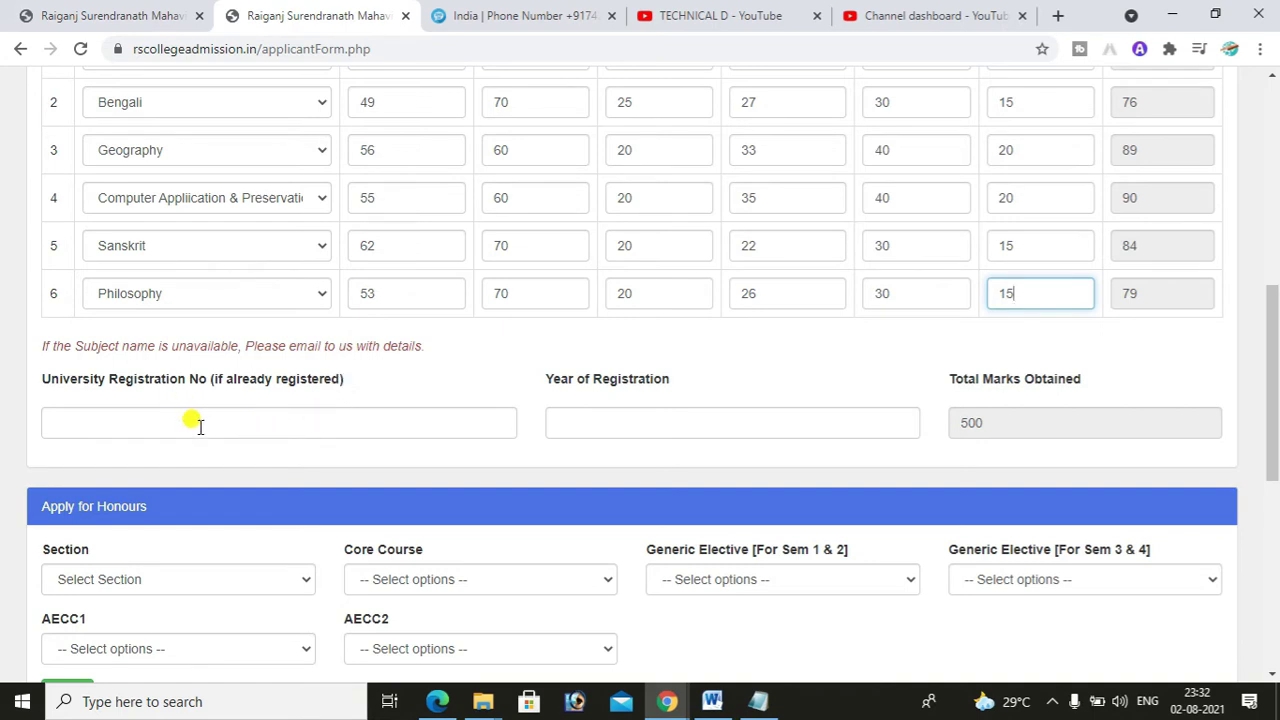
{"action": "left_click", "coordinate": [199, 426]}
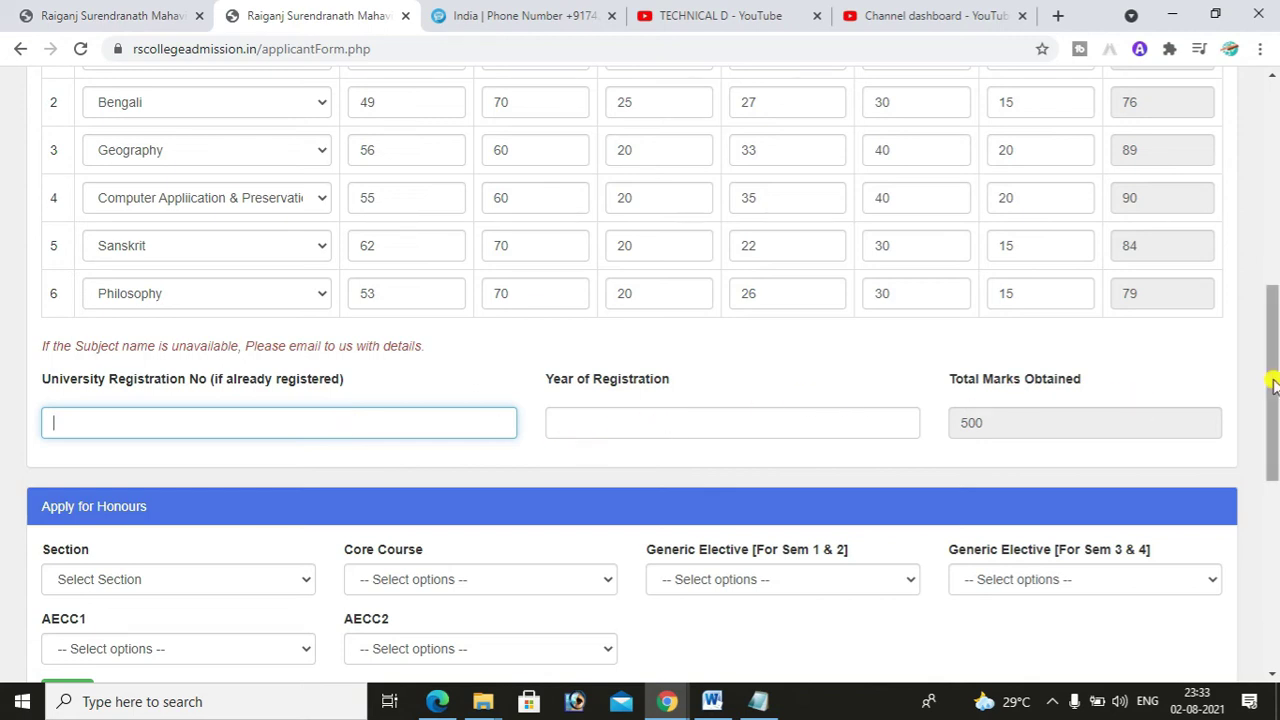
{"action": "scroll", "coordinate": [1275, 380], "scroll_direction": "down", "scroll_amount": 2}
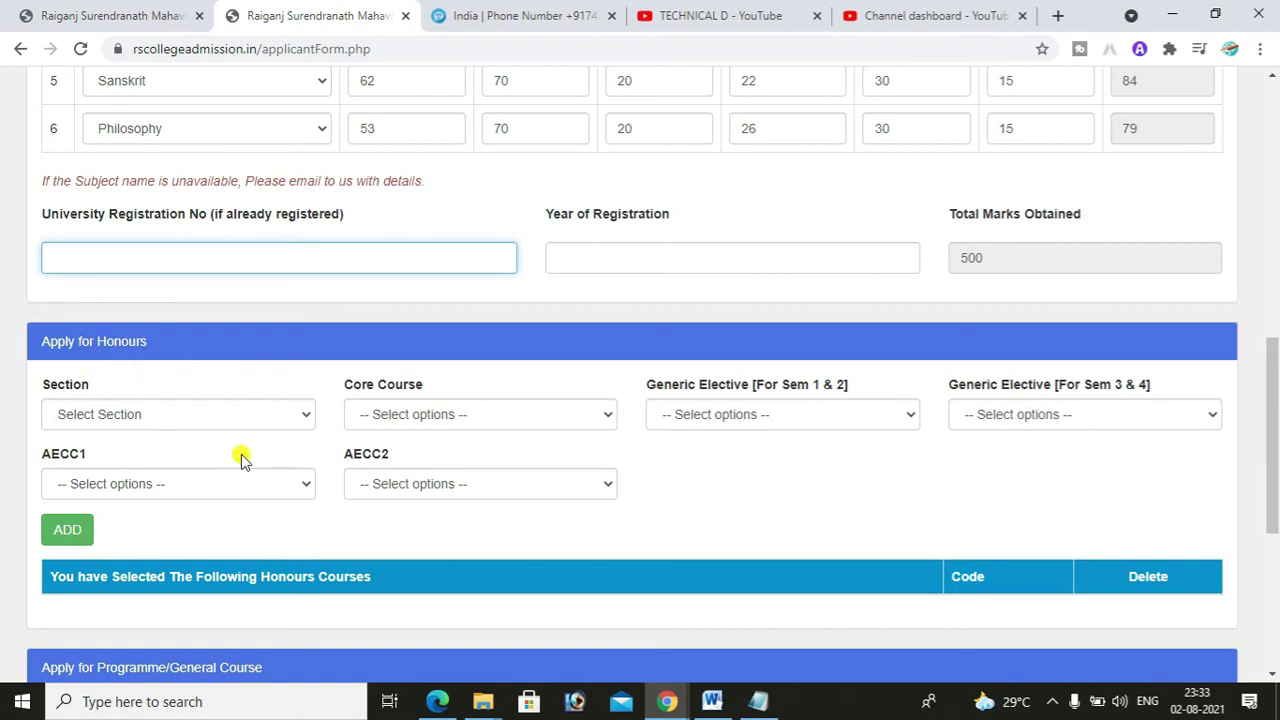
{"action": "left_click_drag", "start_coordinate": [1275, 427], "coordinate": [1275, 510]}
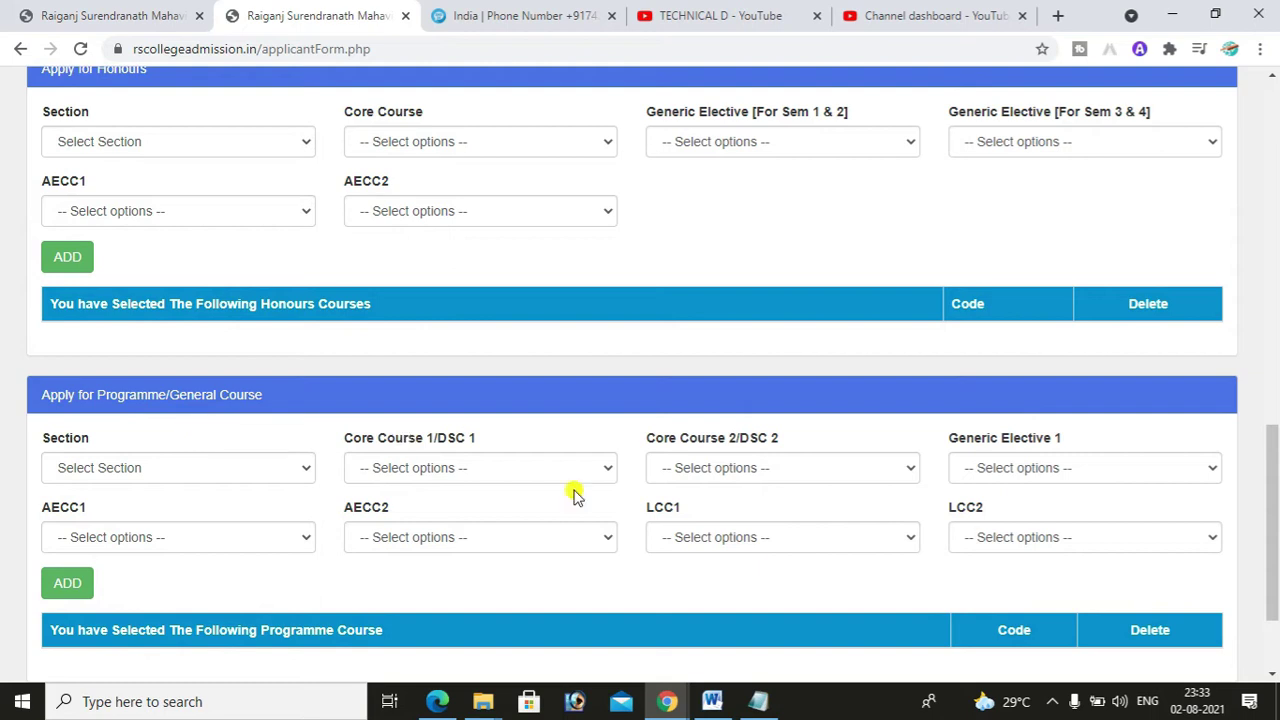
{"action": "left_click_drag", "start_coordinate": [1274, 585], "coordinate": [1266, 491]}
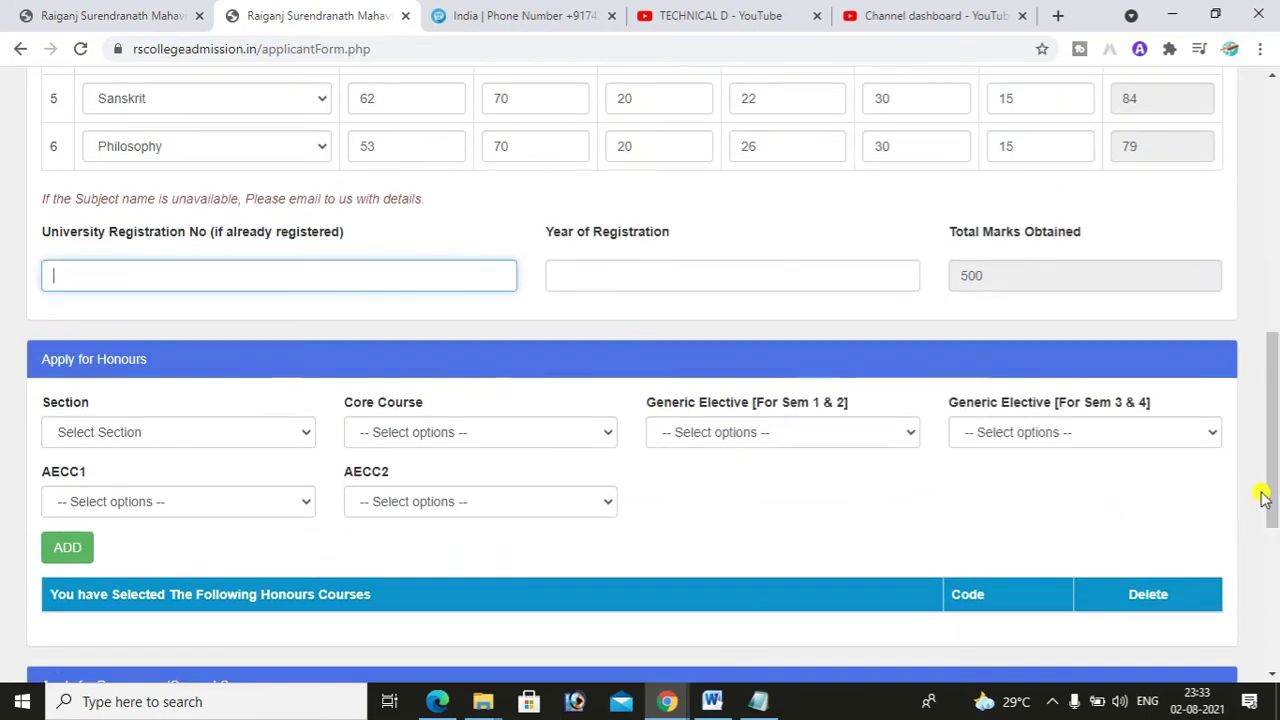
- Choose BA (Honours) with Bengali as core course and History as the Sem 1 & 2 elective
{"action": "left_click", "coordinate": [180, 436]}
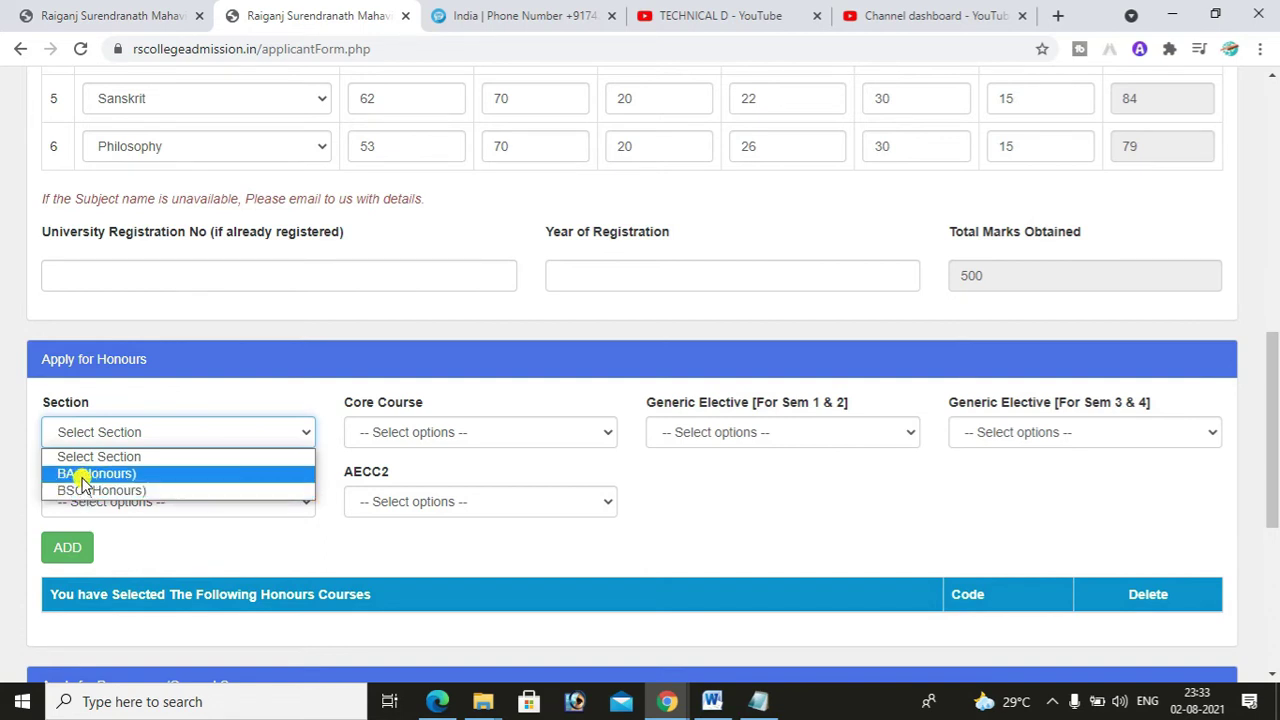
{"action": "left_click", "coordinate": [78, 476]}
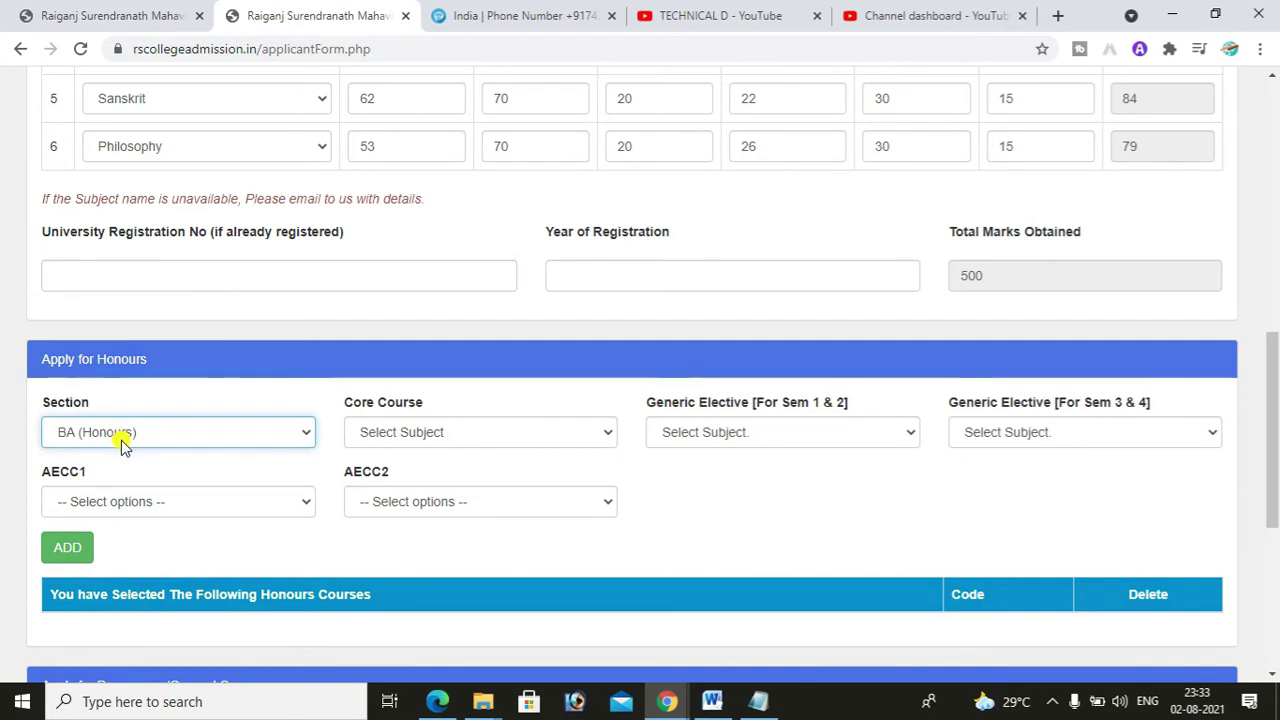
{"action": "left_click", "coordinate": [417, 433]}
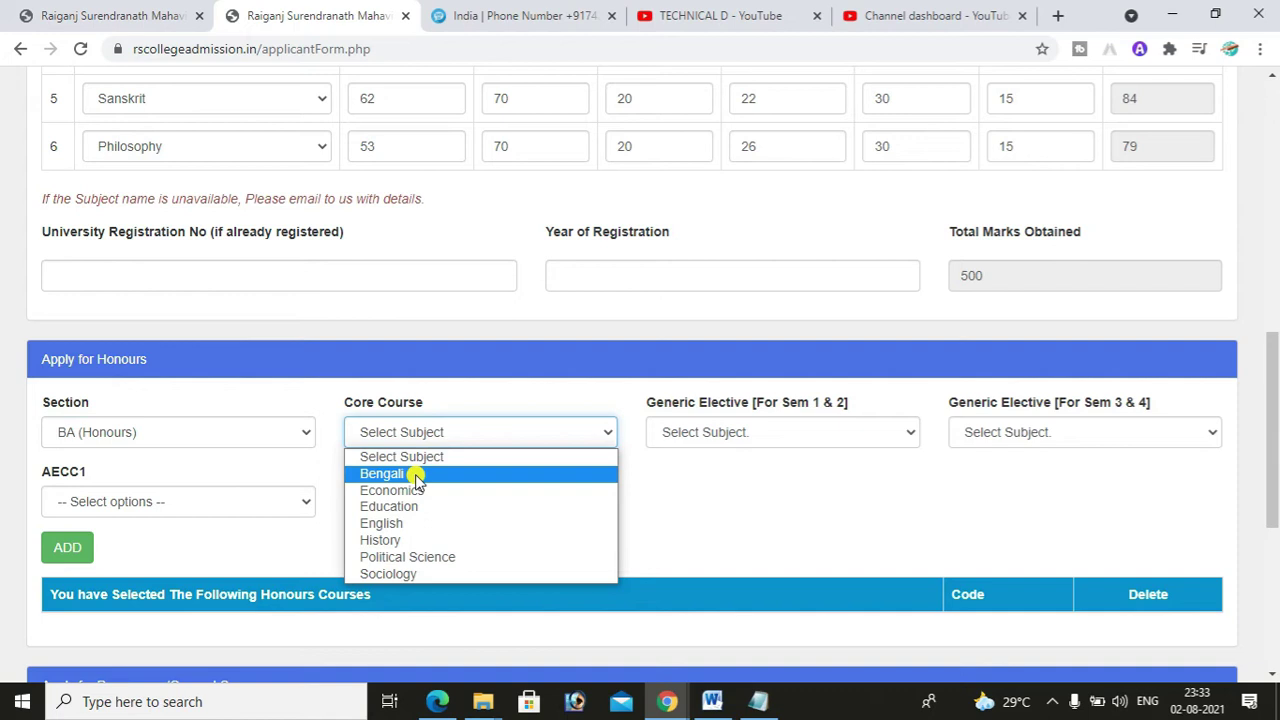
{"action": "left_click", "coordinate": [415, 476]}
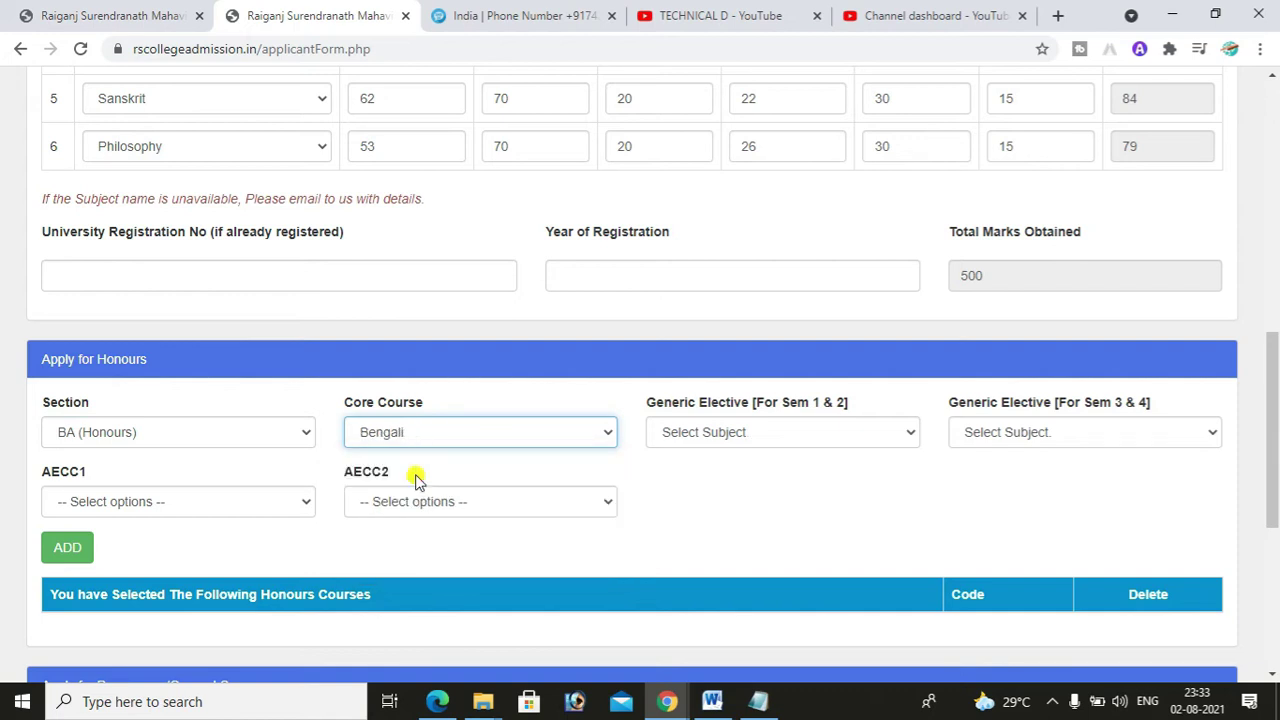
{"action": "left_click", "coordinate": [718, 443]}
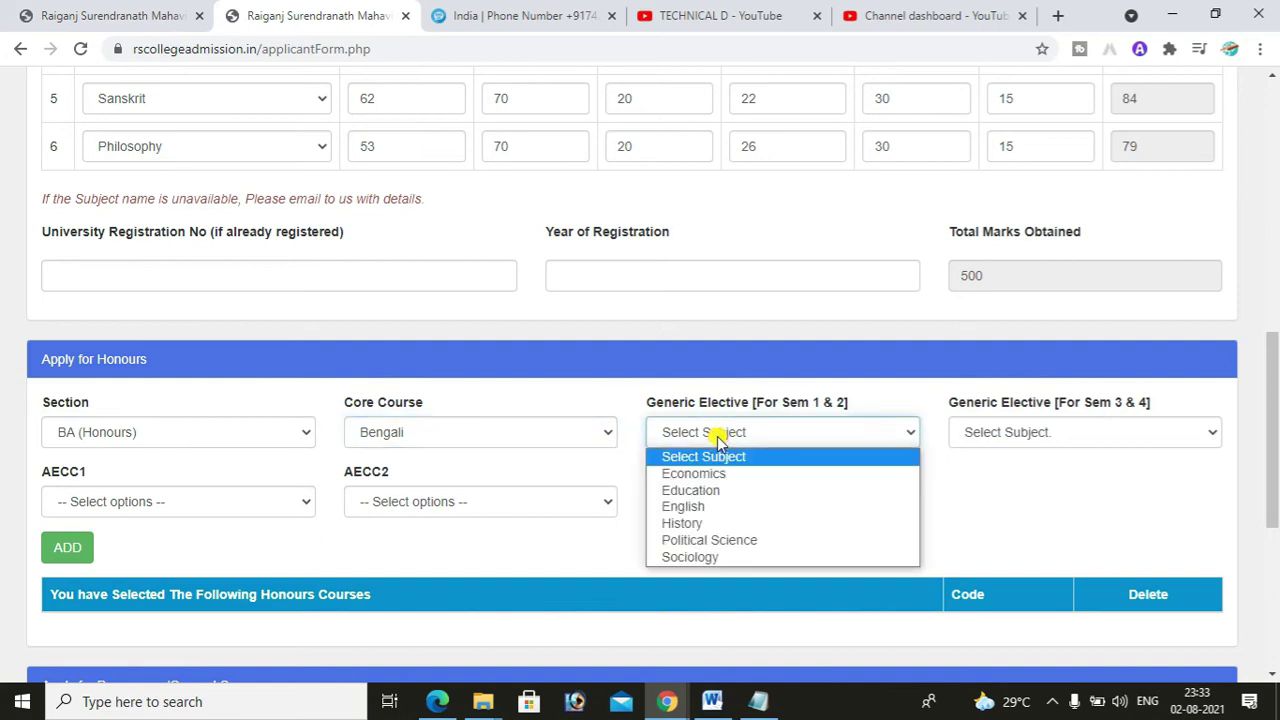
{"action": "left_click", "coordinate": [704, 523]}
- Pick Education for Sem 3 & 4 elective, ENVS for AECC1, Bengali for AECC2, and add the combination
{"action": "left_click", "coordinate": [985, 439]}
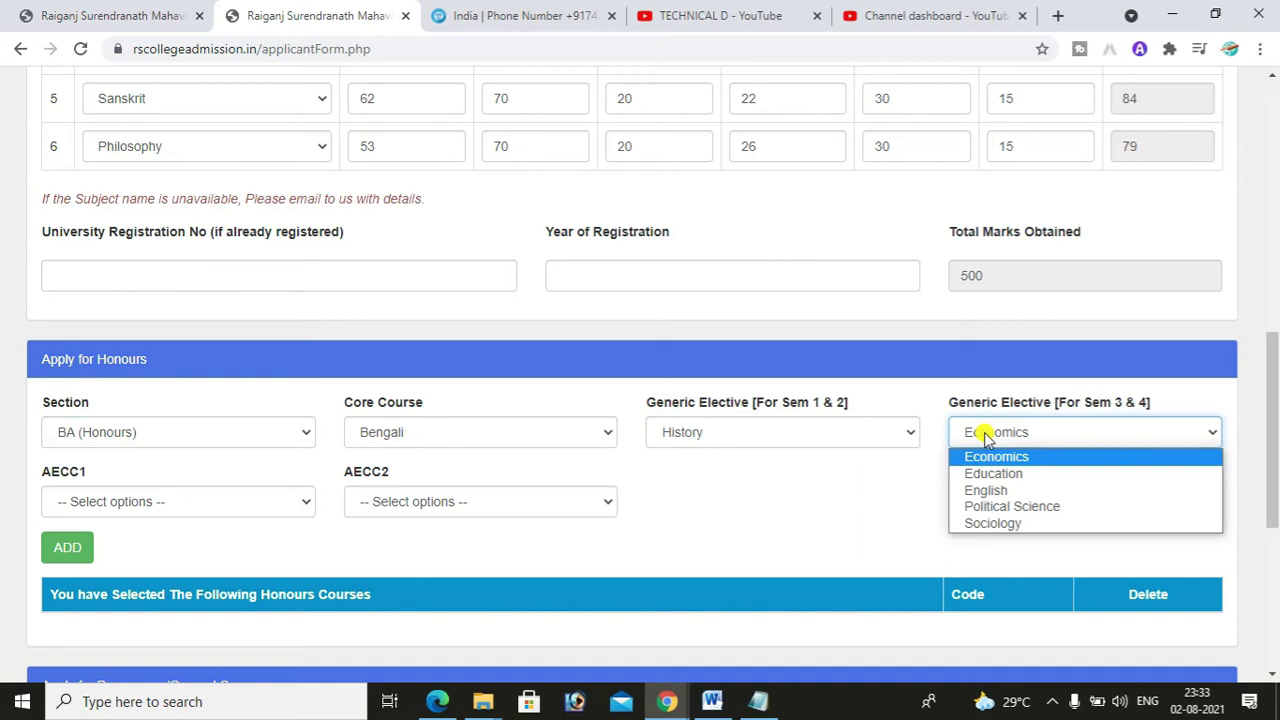
{"action": "left_click", "coordinate": [1001, 474]}
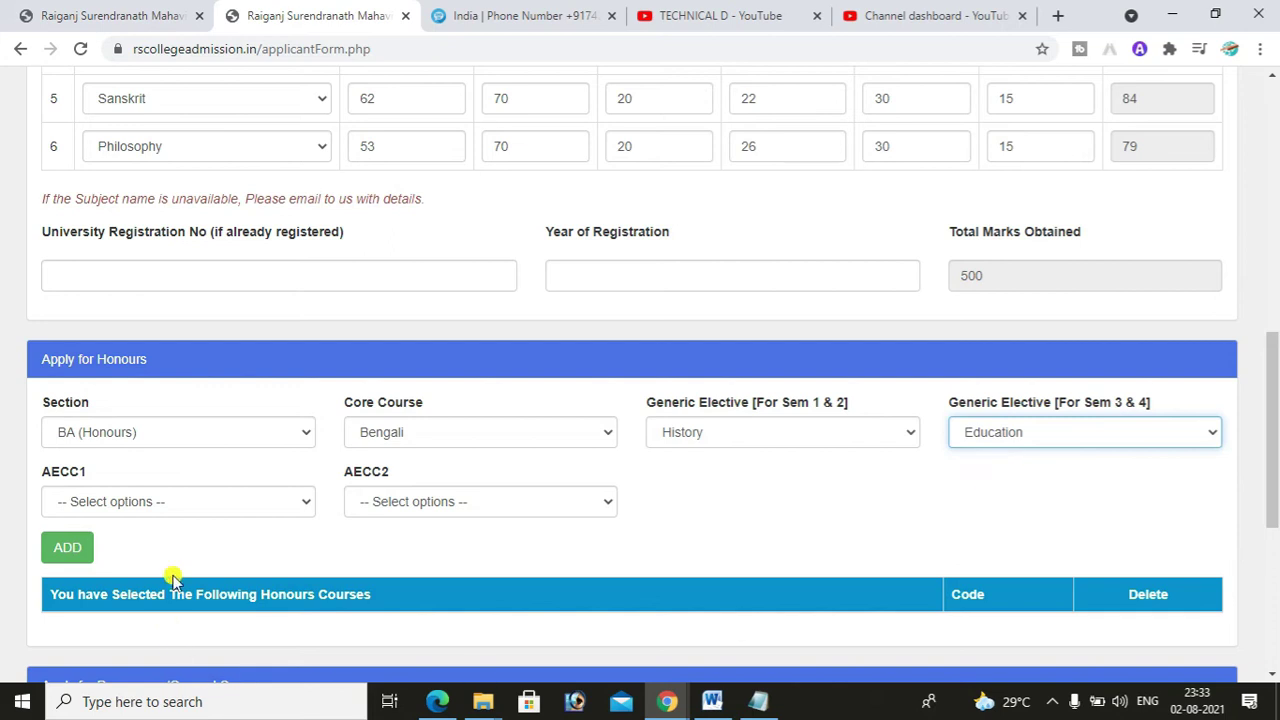
{"action": "left_click", "coordinate": [201, 505]}
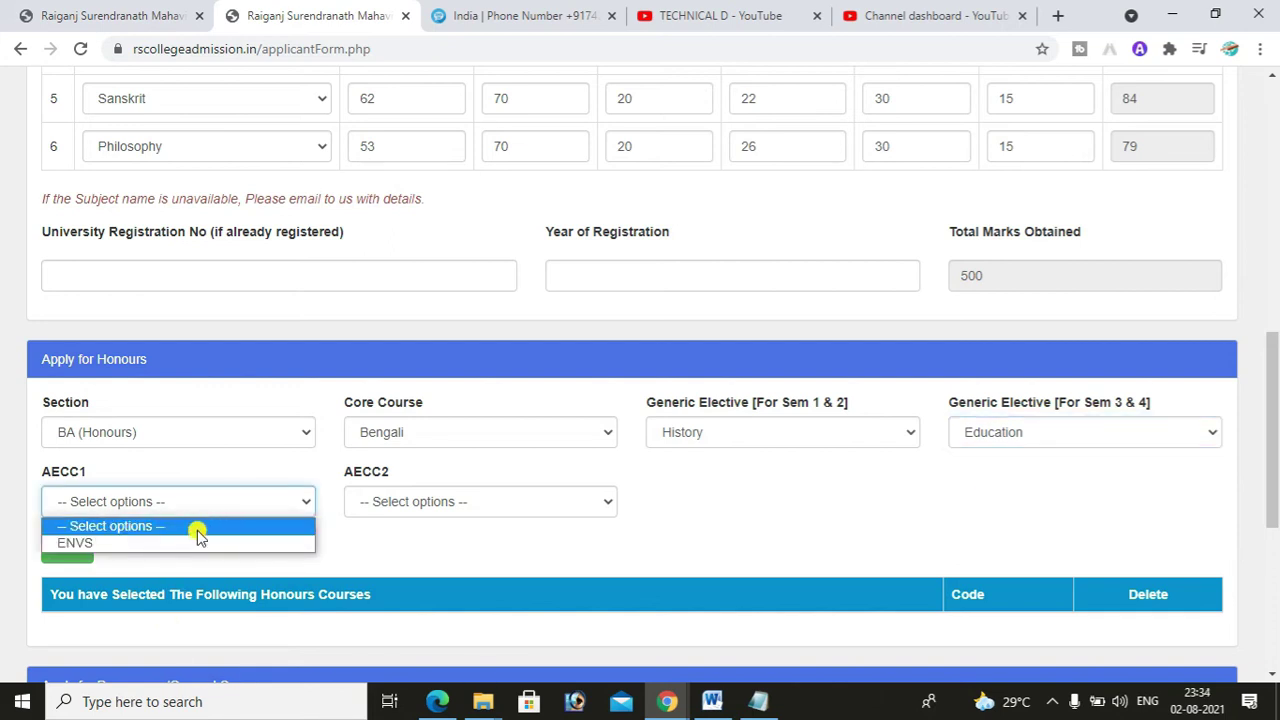
{"action": "left_click", "coordinate": [198, 542]}
{"action": "left_click", "coordinate": [433, 502]}
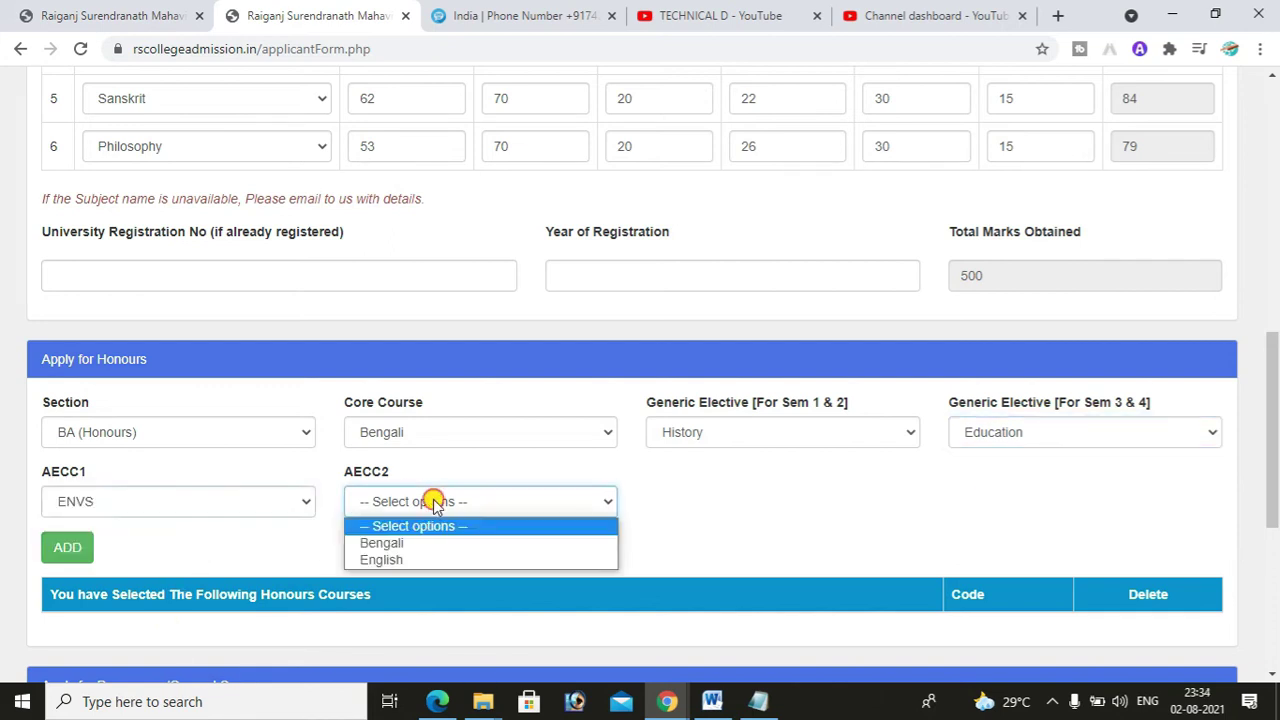
{"action": "left_click", "coordinate": [438, 543]}
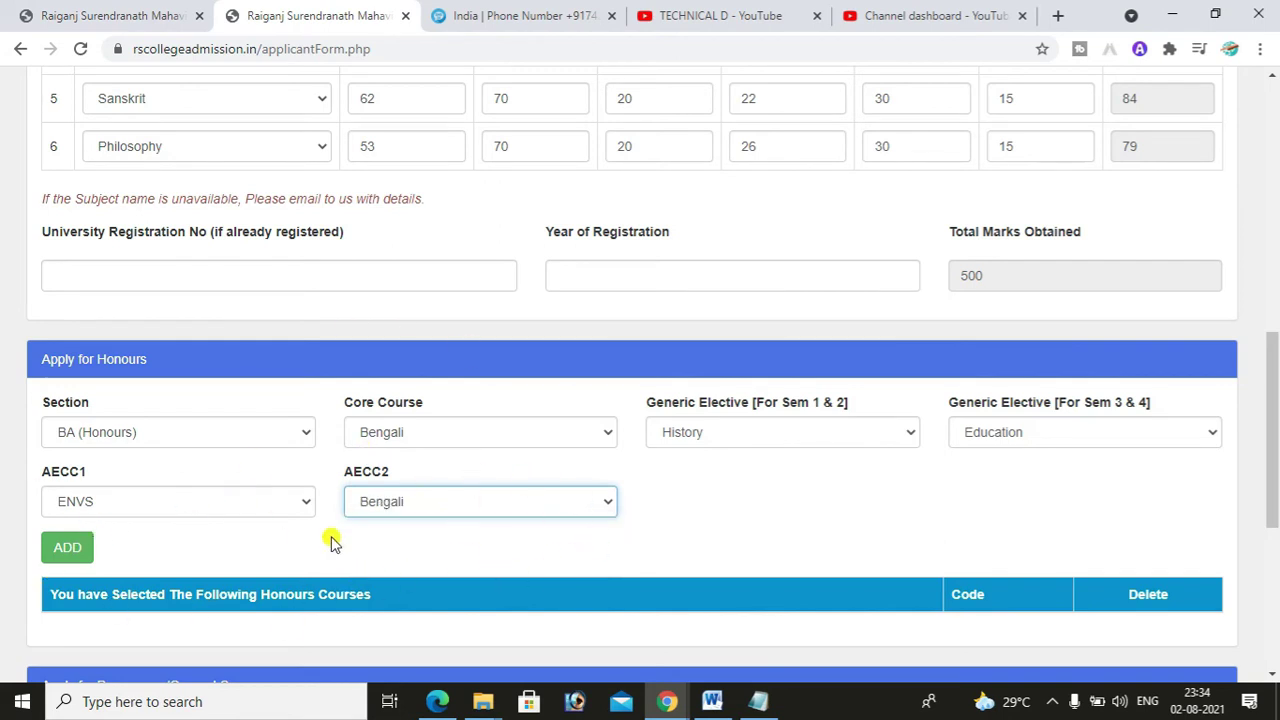
{"action": "scroll", "coordinate": [380, 490], "scroll_direction": "down", "scroll_amount": 1}
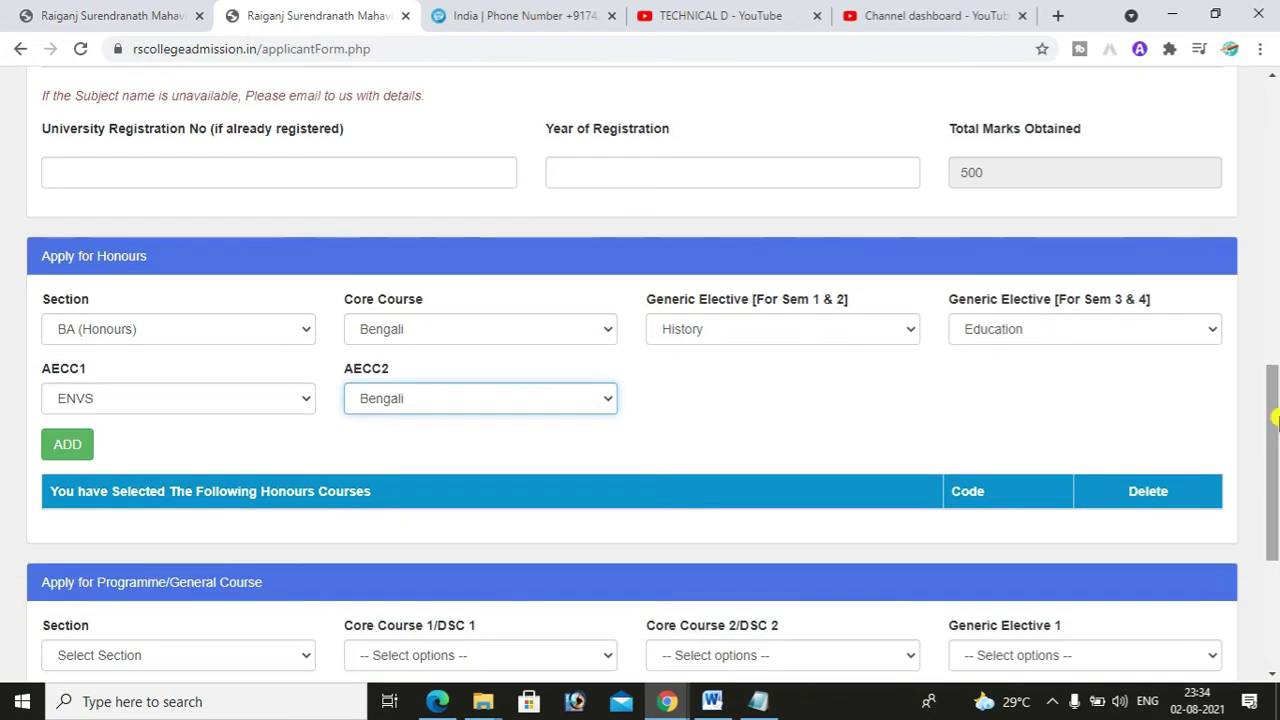
{"action": "left_click", "coordinate": [70, 445]}
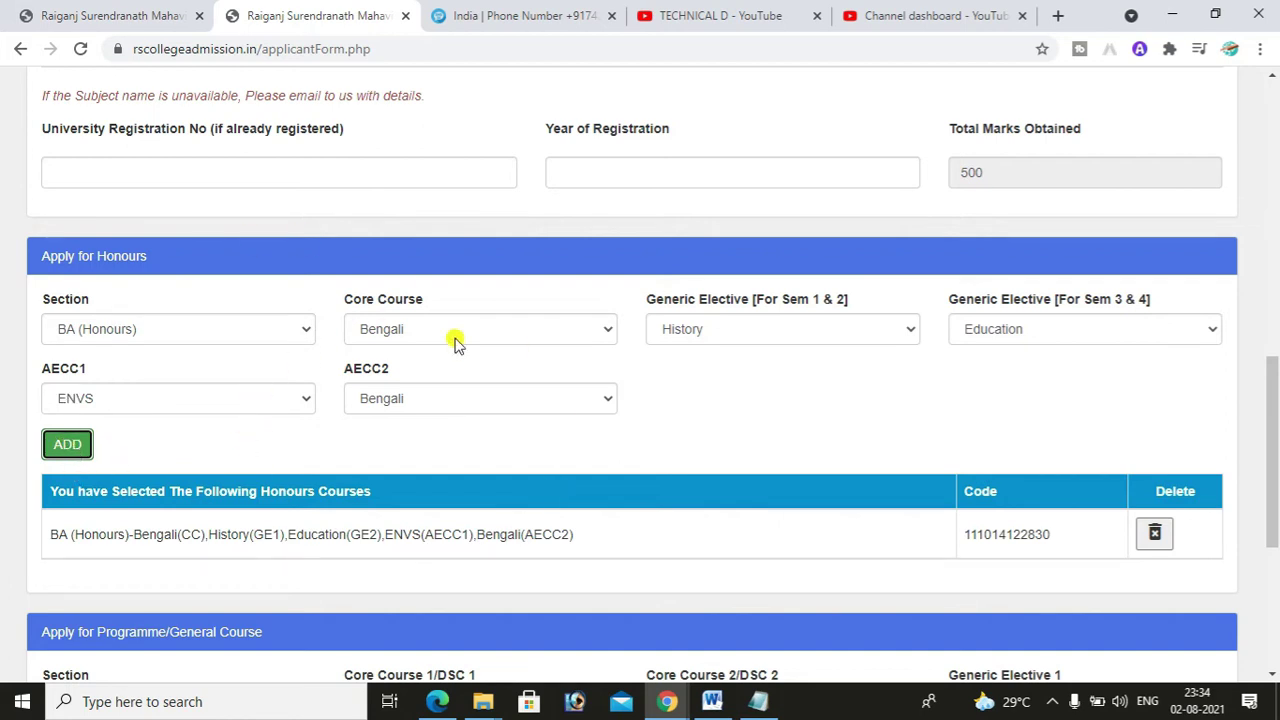
{"action": "left_click_drag", "start_coordinate": [47, 545], "coordinate": [403, 543]}
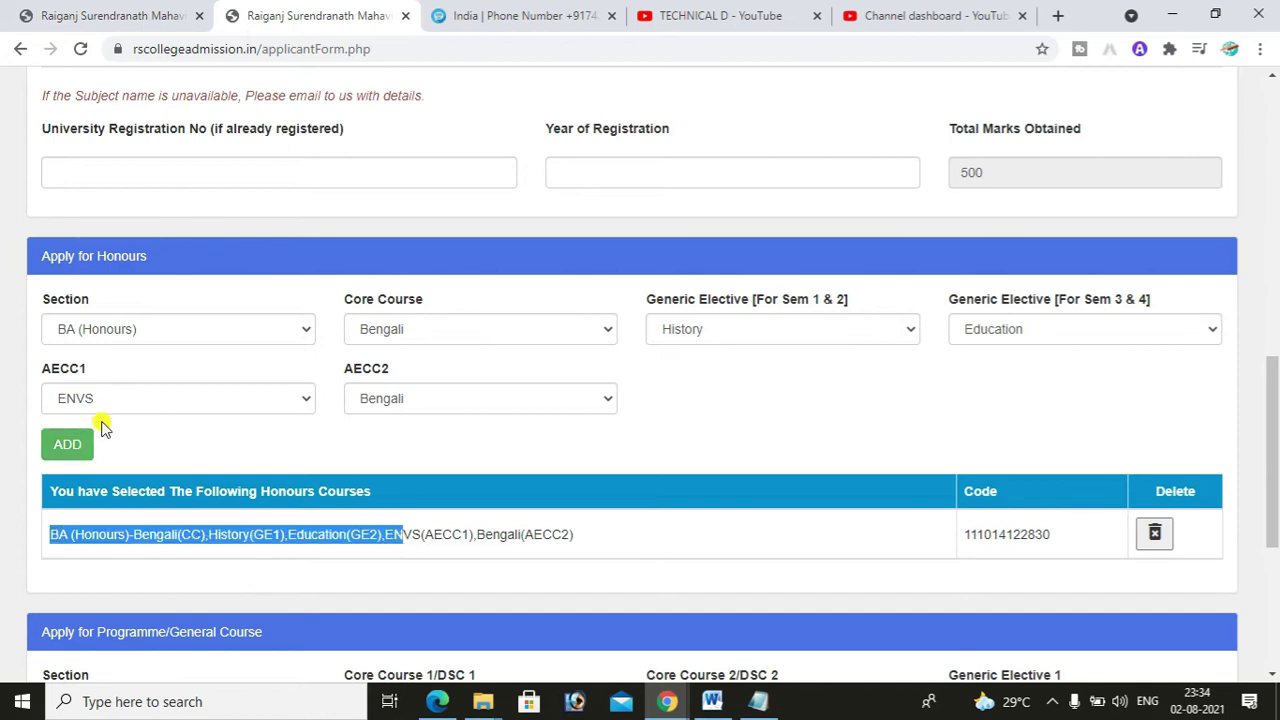
{"action": "left_click", "coordinate": [617, 478]}
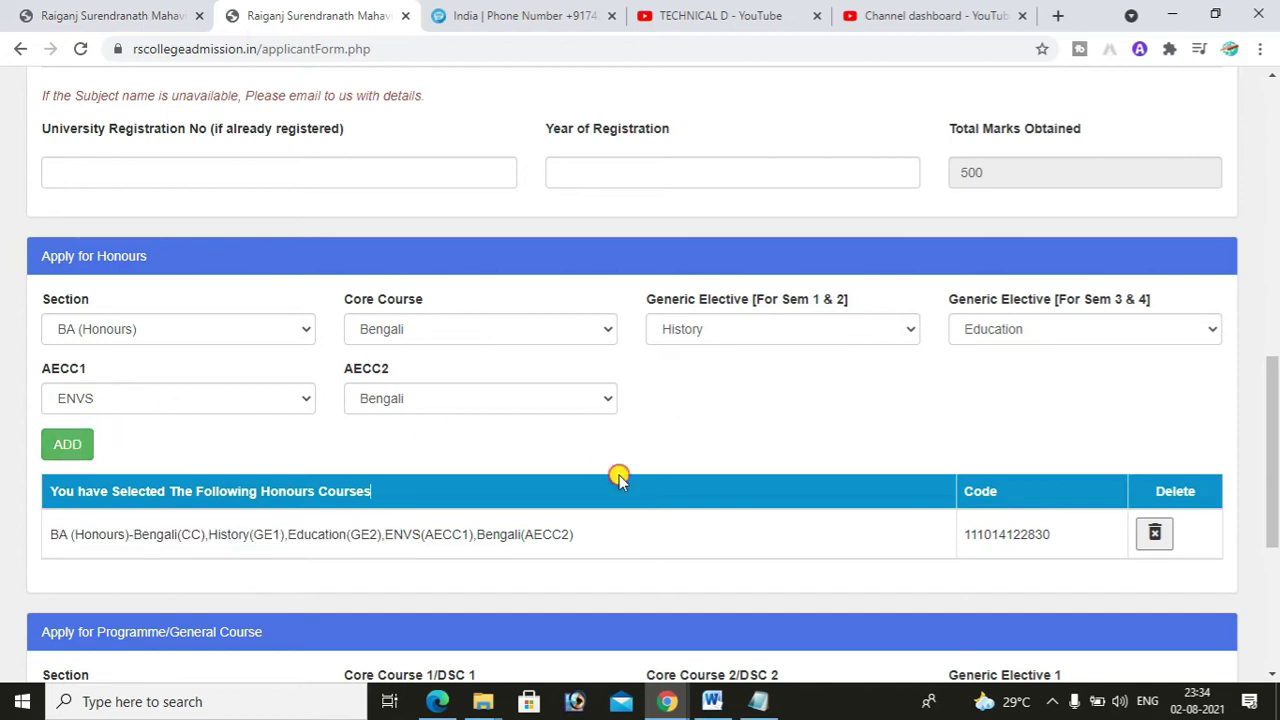
{"action": "left_click_drag", "start_coordinate": [966, 540], "coordinate": [1052, 538]}
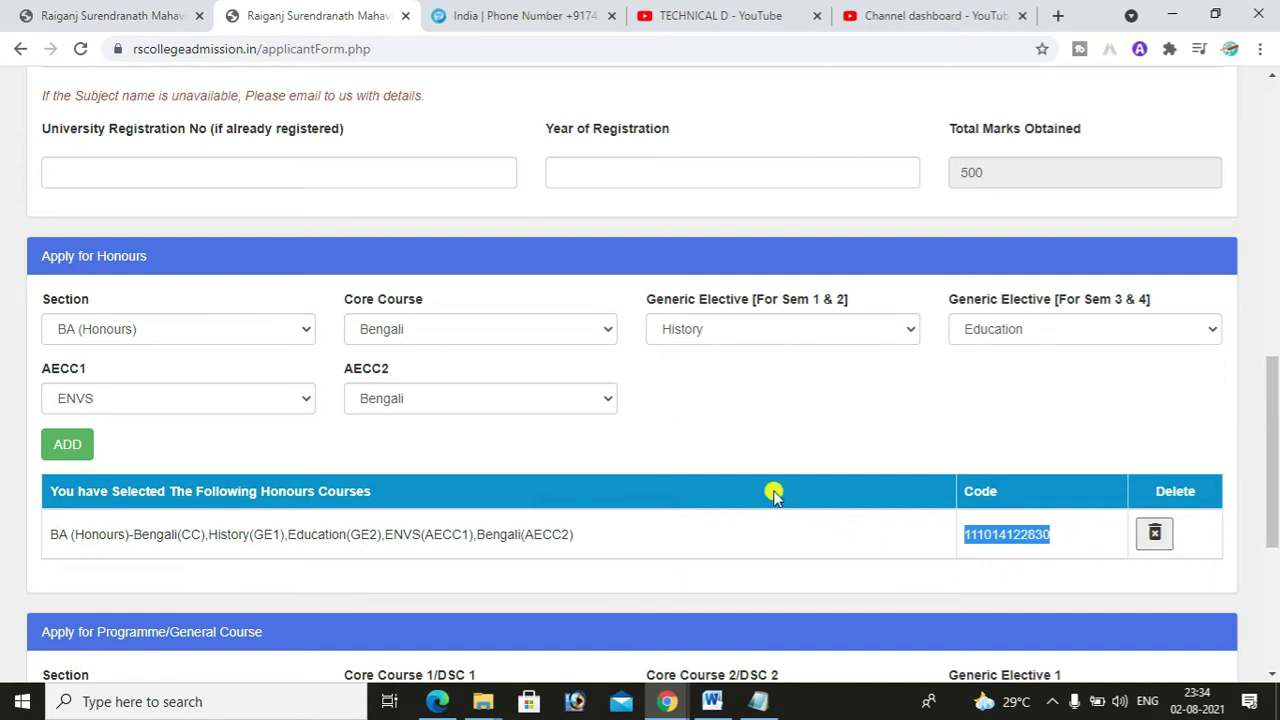
{"action": "left_click", "coordinate": [993, 532]}
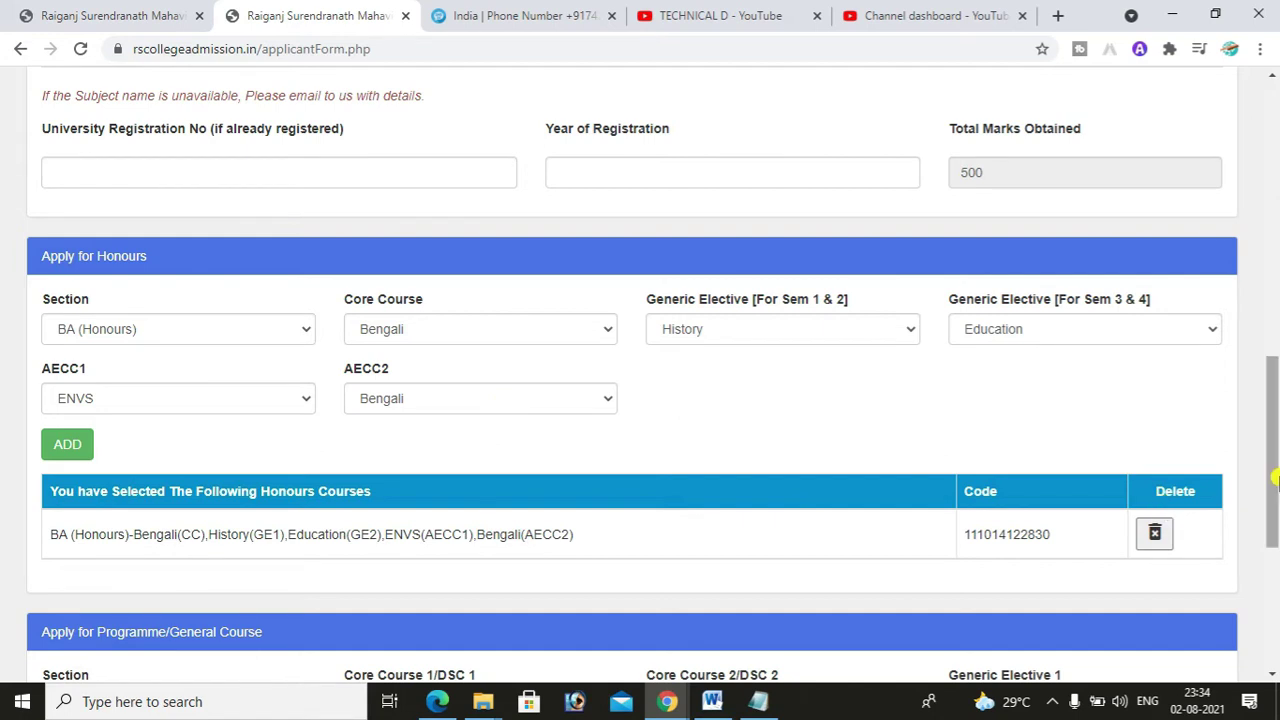
{"action": "left_click_drag", "start_coordinate": [1275, 480], "coordinate": [1274, 552]}
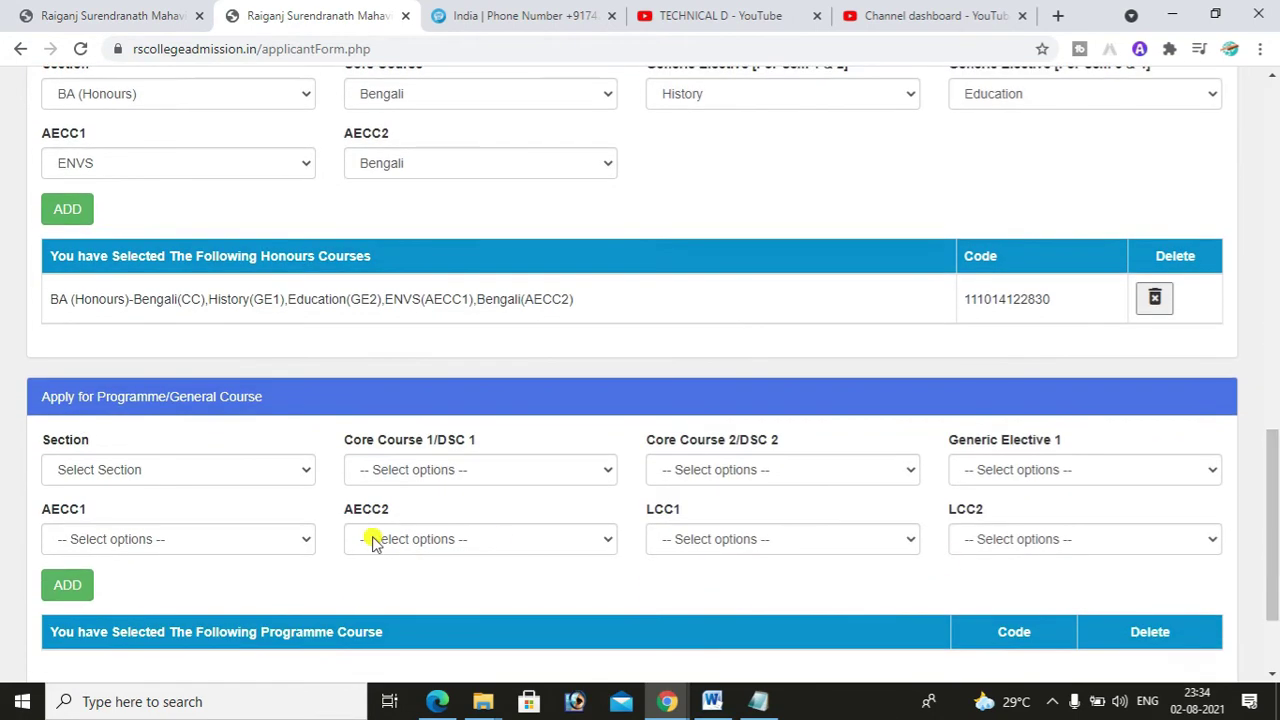
- Choose BA (Programme) with History and Bengali as core courses and Education as Generic Elective 1
{"action": "left_click", "coordinate": [296, 478]}
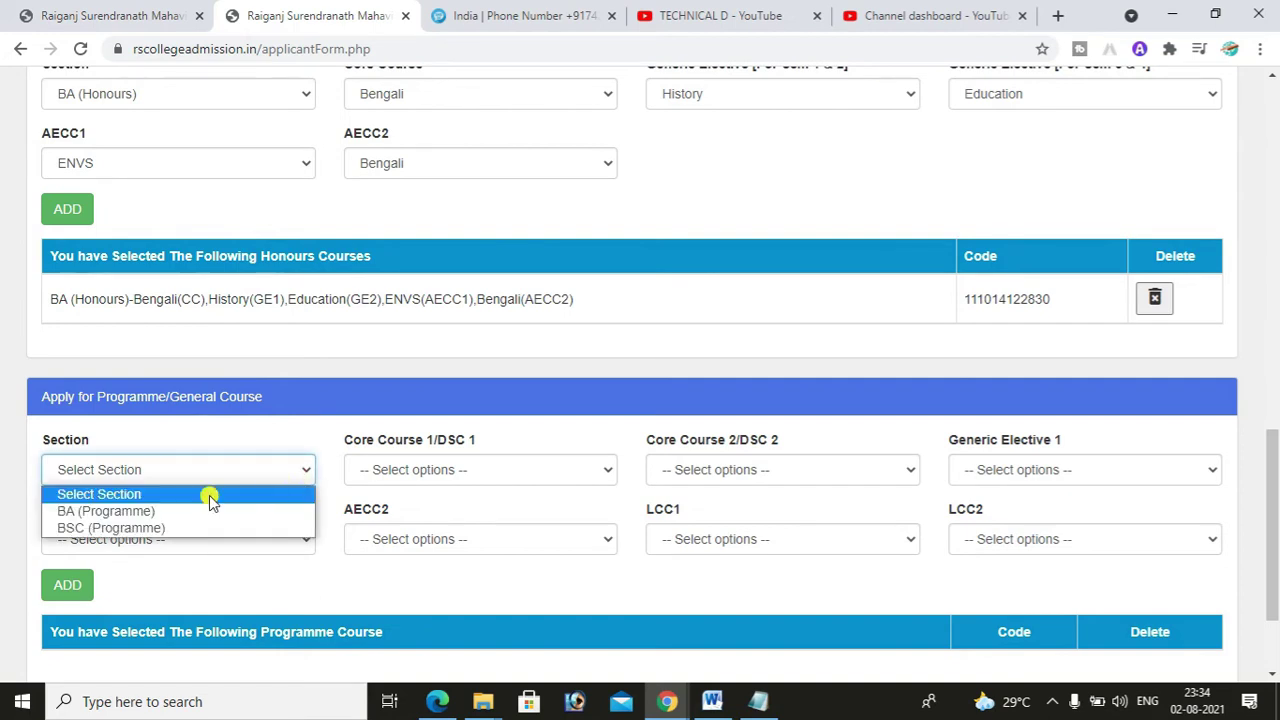
{"action": "left_click", "coordinate": [133, 514]}
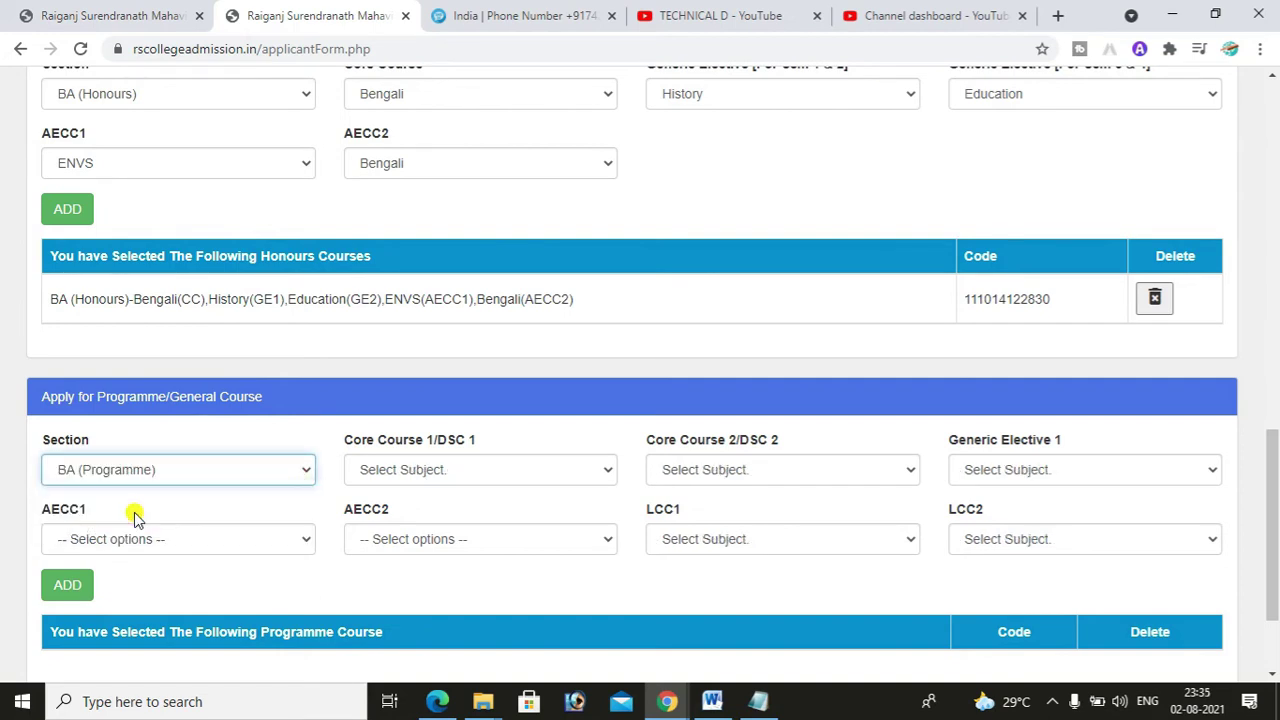
{"action": "left_click", "coordinate": [466, 471]}
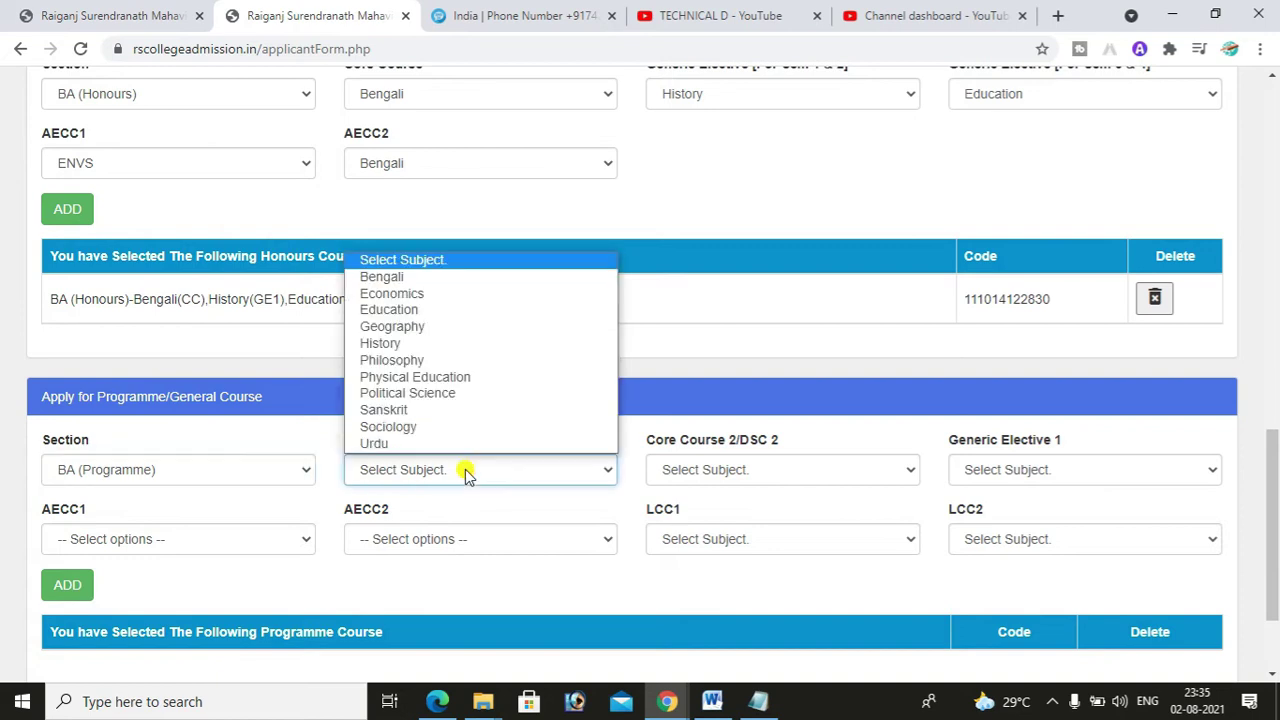
{"action": "left_click", "coordinate": [400, 343]}
{"action": "left_click", "coordinate": [773, 467]}
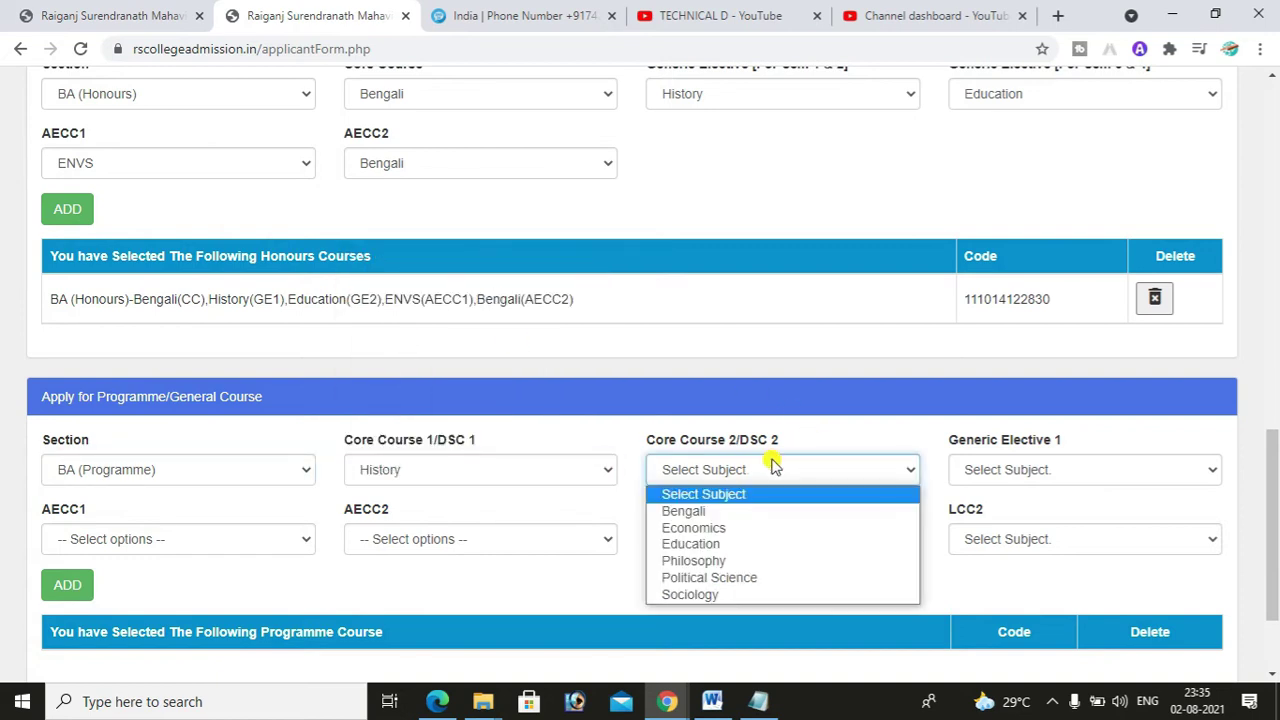
{"action": "left_click", "coordinate": [733, 512]}
{"action": "left_click", "coordinate": [992, 473]}
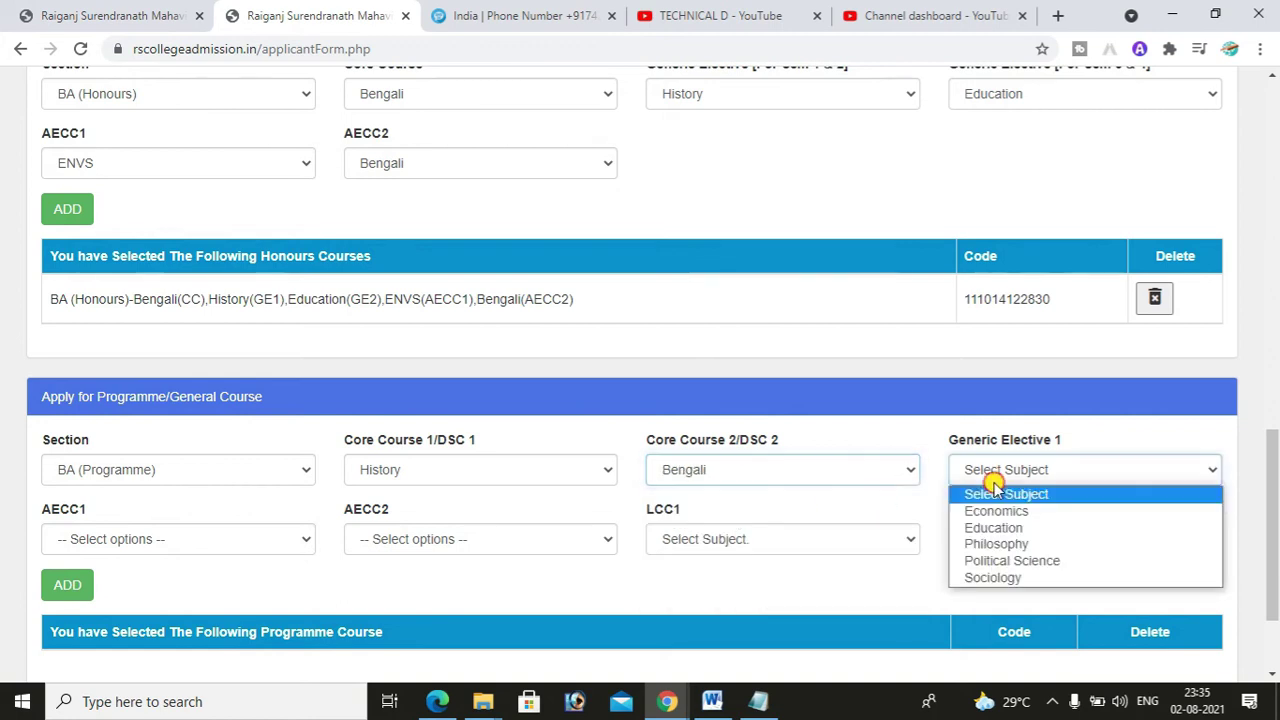
{"action": "left_click", "coordinate": [997, 528]}
- Set AECC1 ENVS, AECC2 Bengali, LCC1 Bengali, LCC2 English, and add the programme combination
{"action": "left_click", "coordinate": [211, 541]}
{"action": "left_click", "coordinate": [147, 582]}
{"action": "left_click", "coordinate": [391, 540]}
{"action": "left_click", "coordinate": [388, 597]}
{"action": "left_click", "coordinate": [714, 539]}
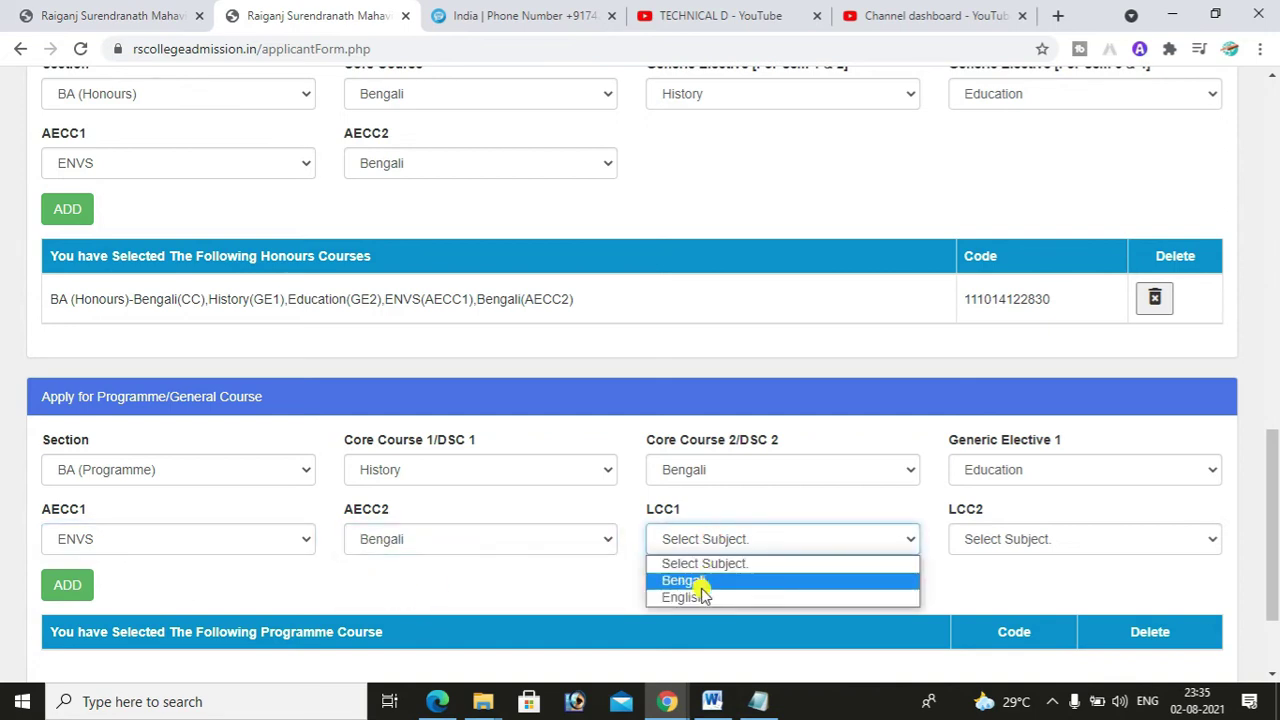
{"action": "left_click", "coordinate": [694, 581]}
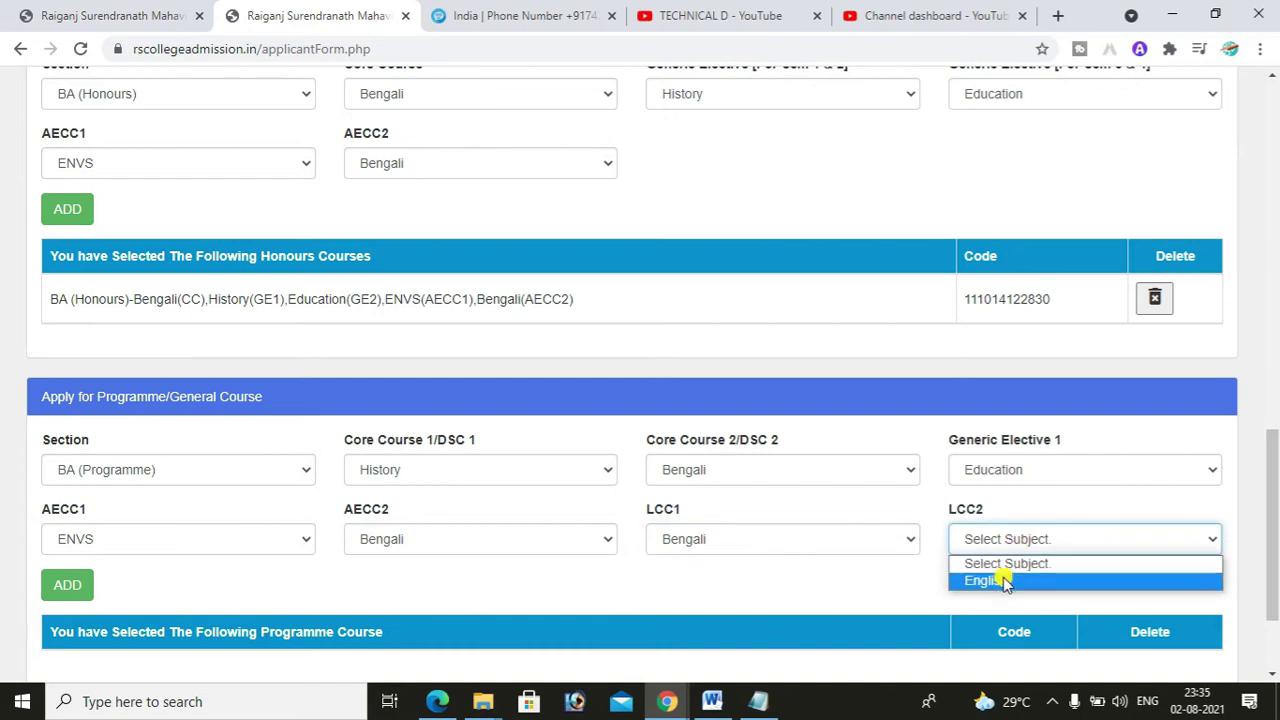
{"action": "left_click", "coordinate": [1006, 583]}
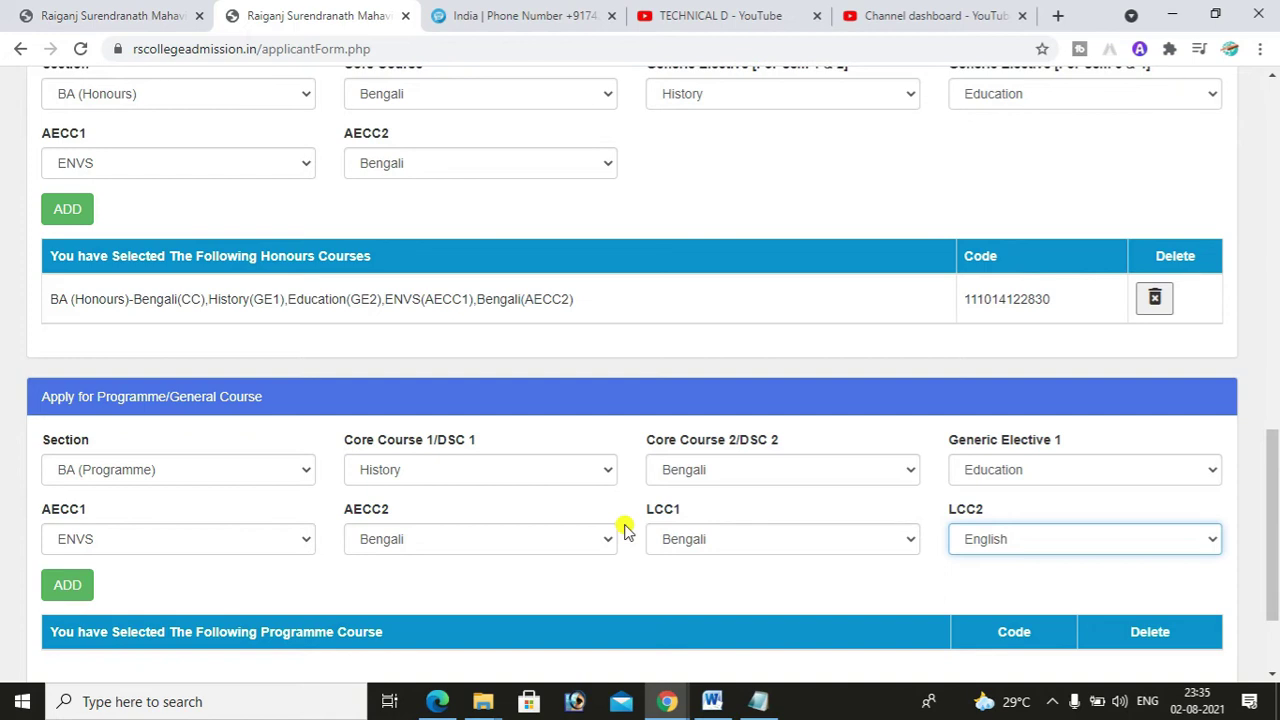
{"action": "left_click_drag", "start_coordinate": [1272, 520], "coordinate": [1272, 565]}
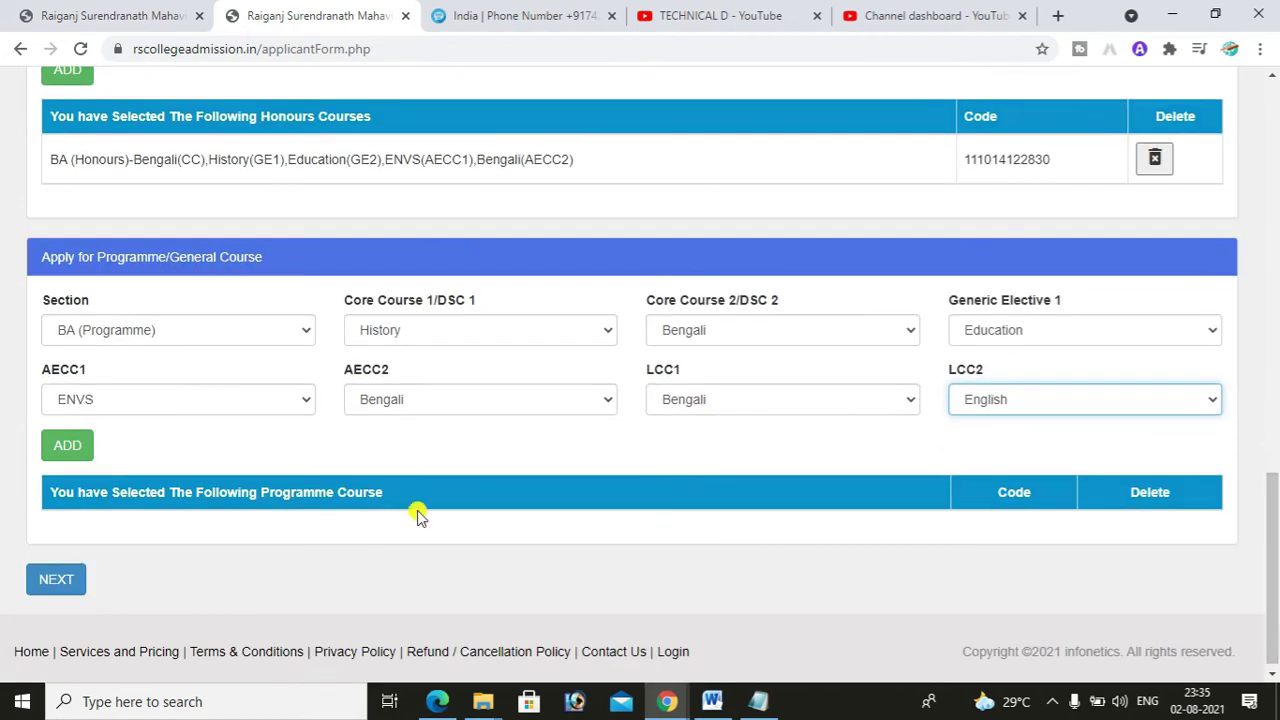
{"action": "left_click", "coordinate": [65, 447]}
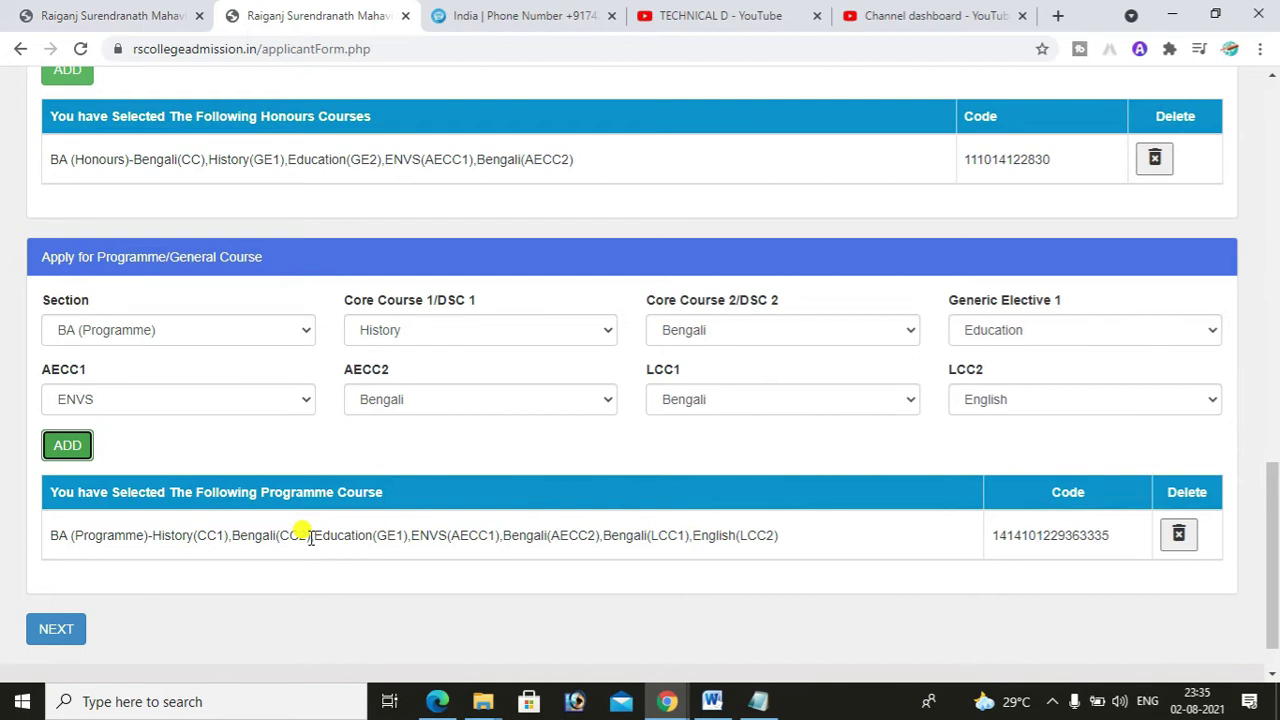
{"action": "left_click_drag", "start_coordinate": [1274, 625], "coordinate": [1262, 192]}
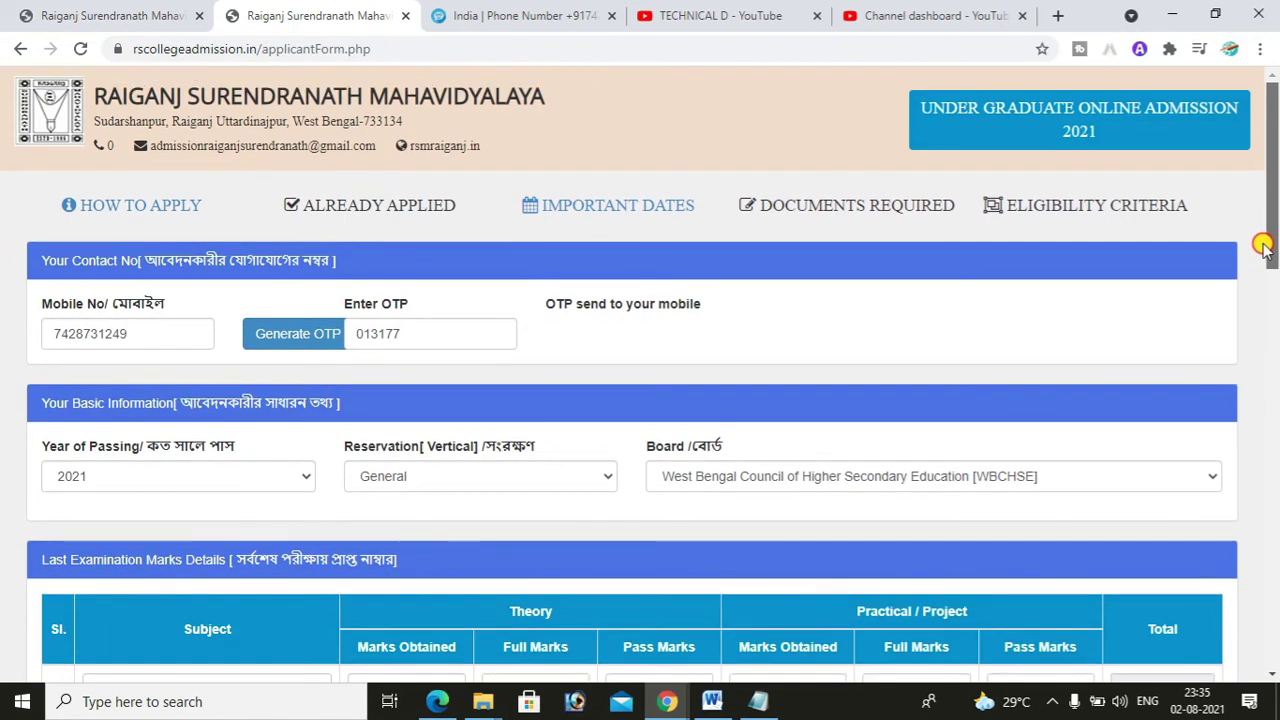
{"action": "left_click_drag", "start_coordinate": [1264, 248], "coordinate": [1265, 665]}
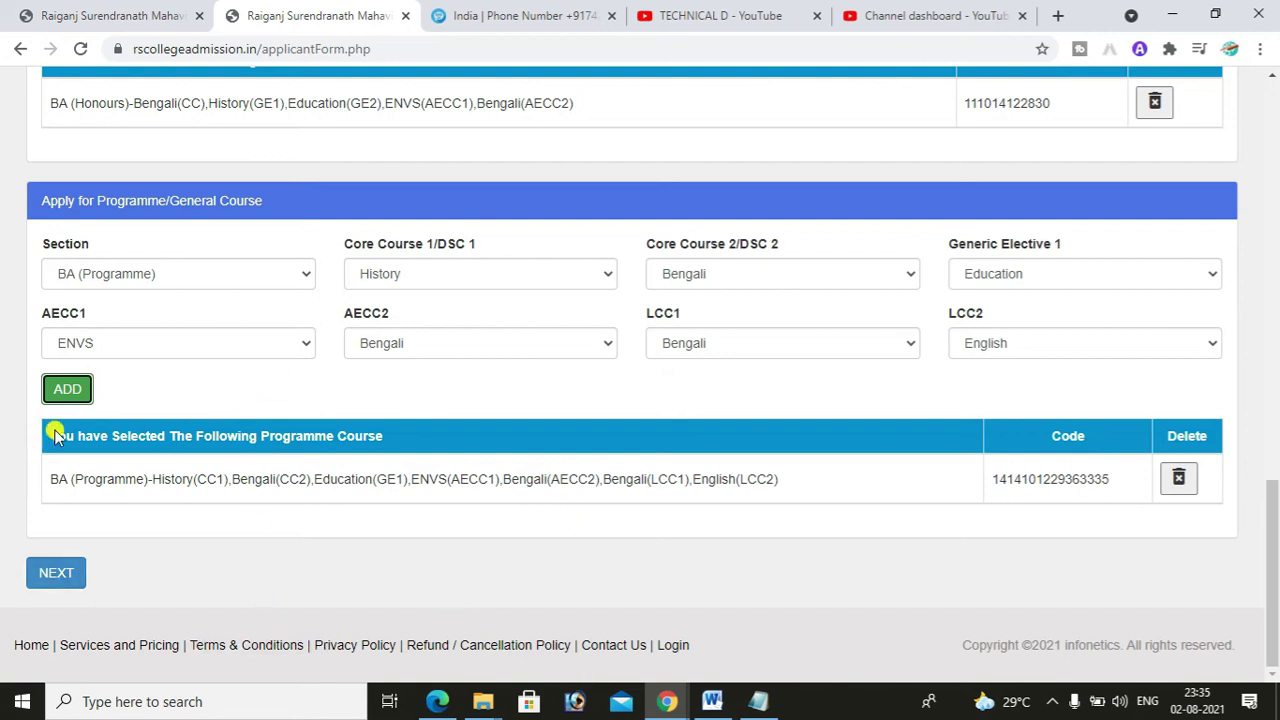
{"action": "left_click", "coordinate": [54, 572]}
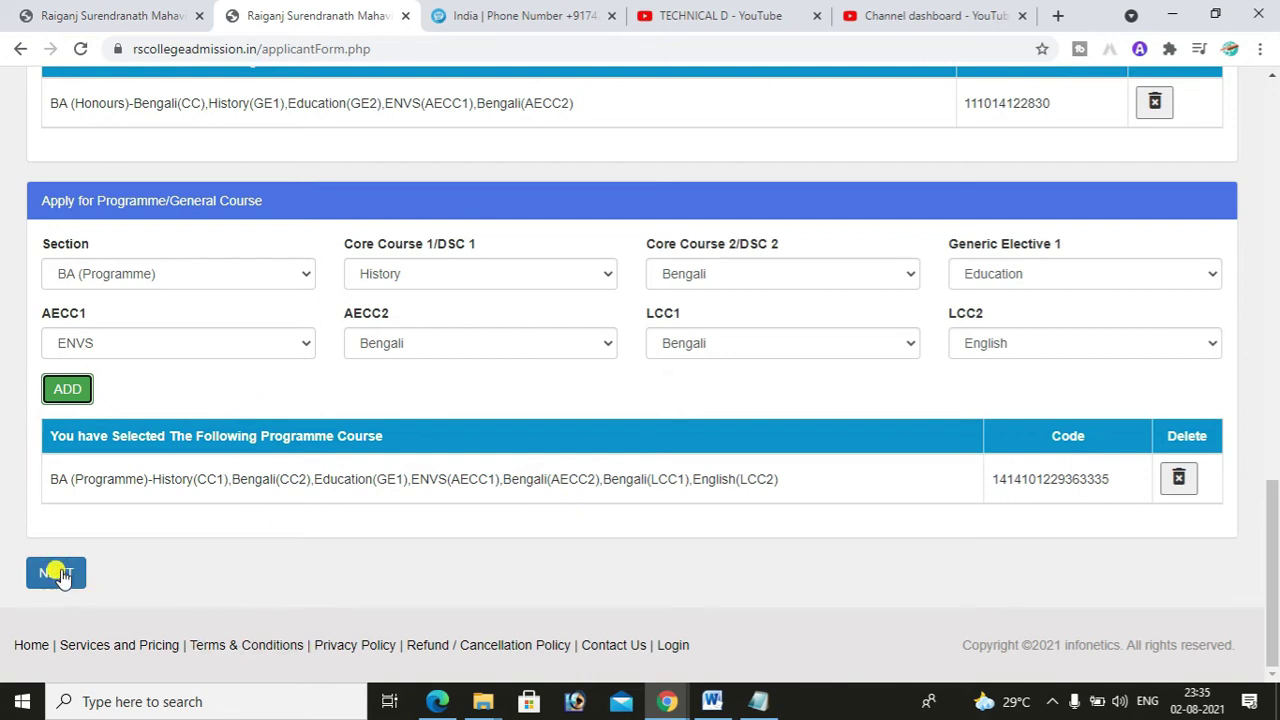
- Continue to the Applicant's Personal Details page and scroll through its sections, returning to the top
{"action": "left_click", "coordinate": [62, 578]}
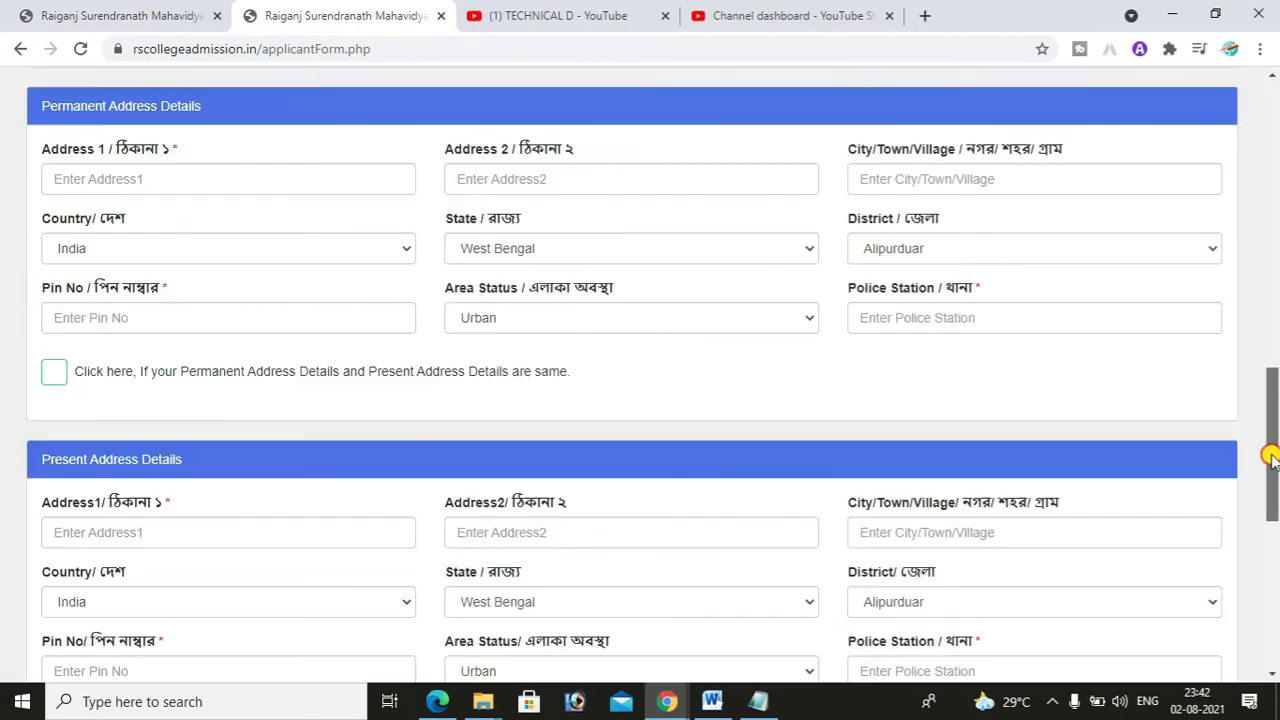
{"action": "left_click_drag", "start_coordinate": [1271, 451], "coordinate": [1268, 190]}
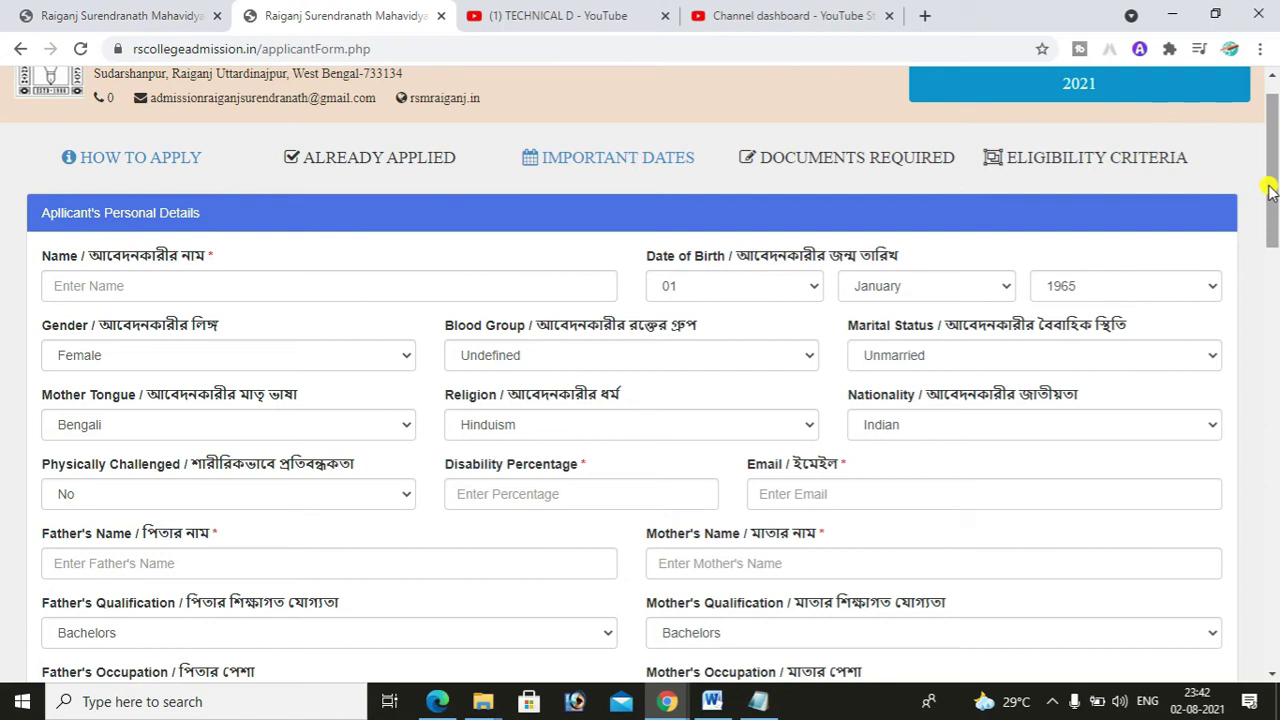
{"action": "left_click_drag", "start_coordinate": [1268, 190], "coordinate": [1268, 190]}
{"action": "left_click_drag", "start_coordinate": [1275, 224], "coordinate": [1275, 260]}
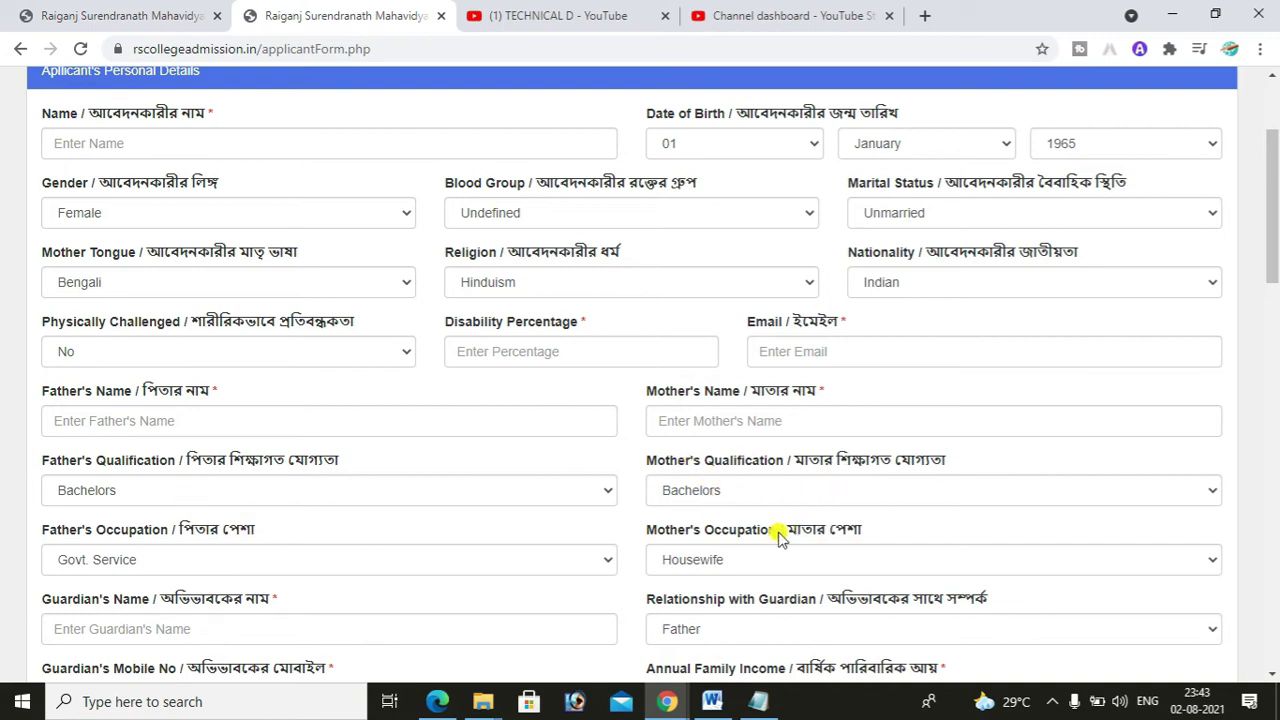
{"action": "left_click_drag", "start_coordinate": [1273, 165], "coordinate": [1273, 208]}
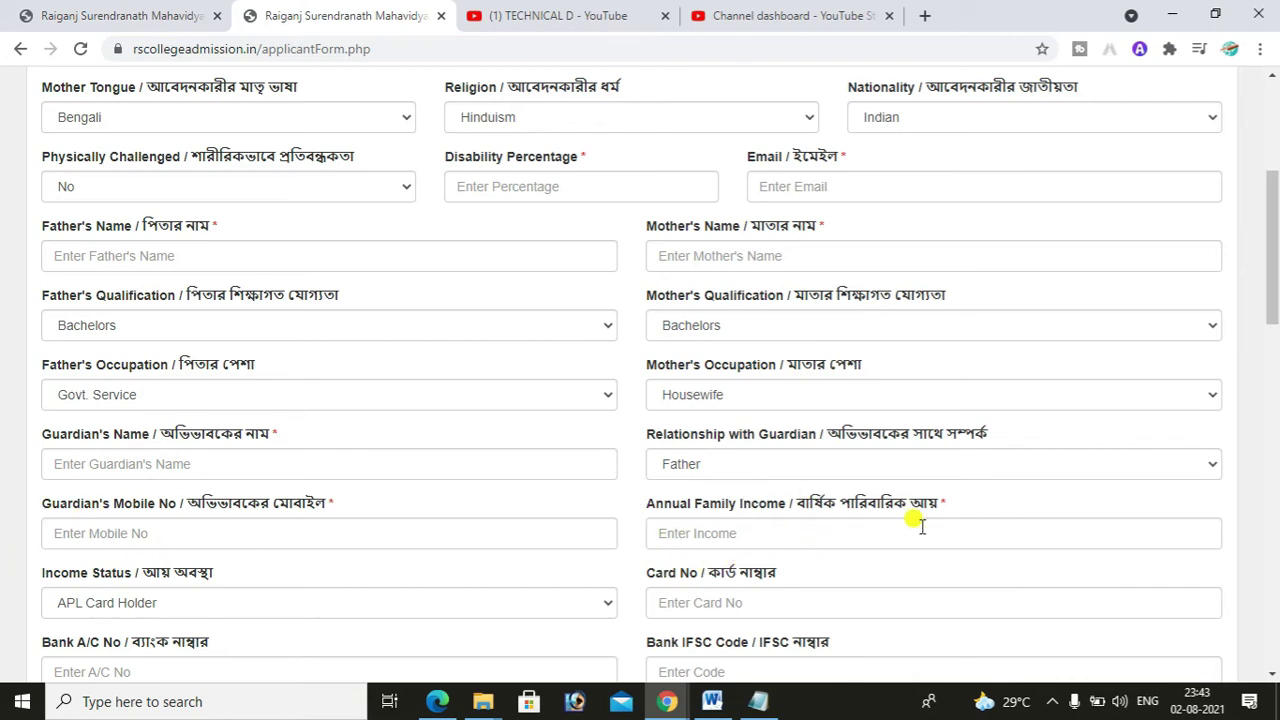
{"action": "left_click_drag", "start_coordinate": [1275, 280], "coordinate": [1275, 310]}
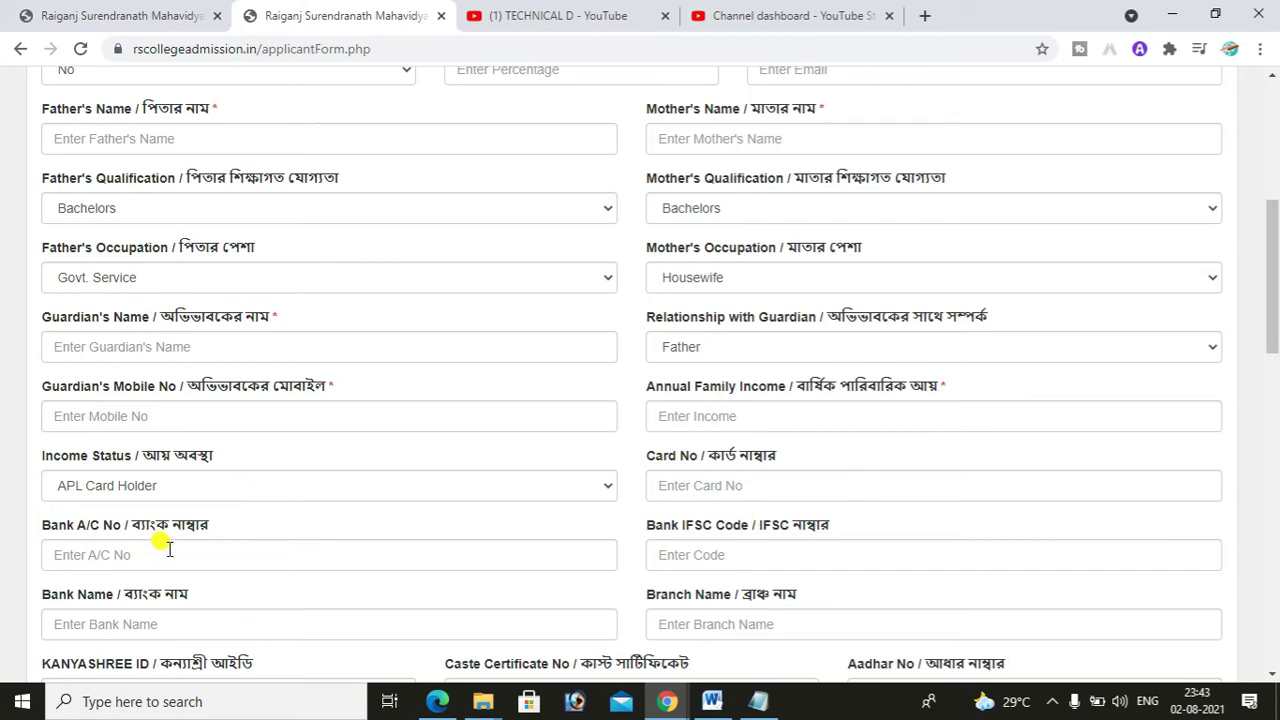
{"action": "scroll", "coordinate": [1275, 303], "scroll_direction": "down", "scroll_amount": 1}
{"action": "left_click_drag", "start_coordinate": [1275, 303], "coordinate": [1274, 120]}
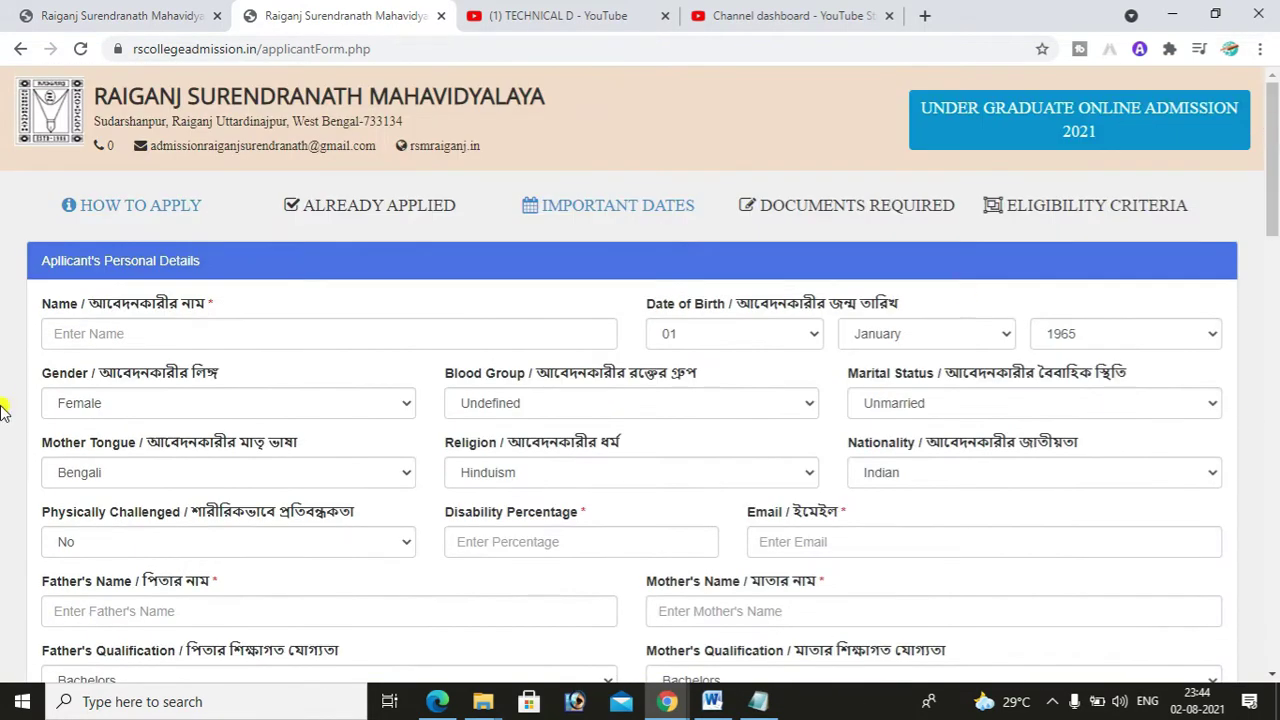
- Enter the applicant's name, set the birth year to 2000 and the gender to Male
{"action": "left_click", "coordinate": [150, 333]}
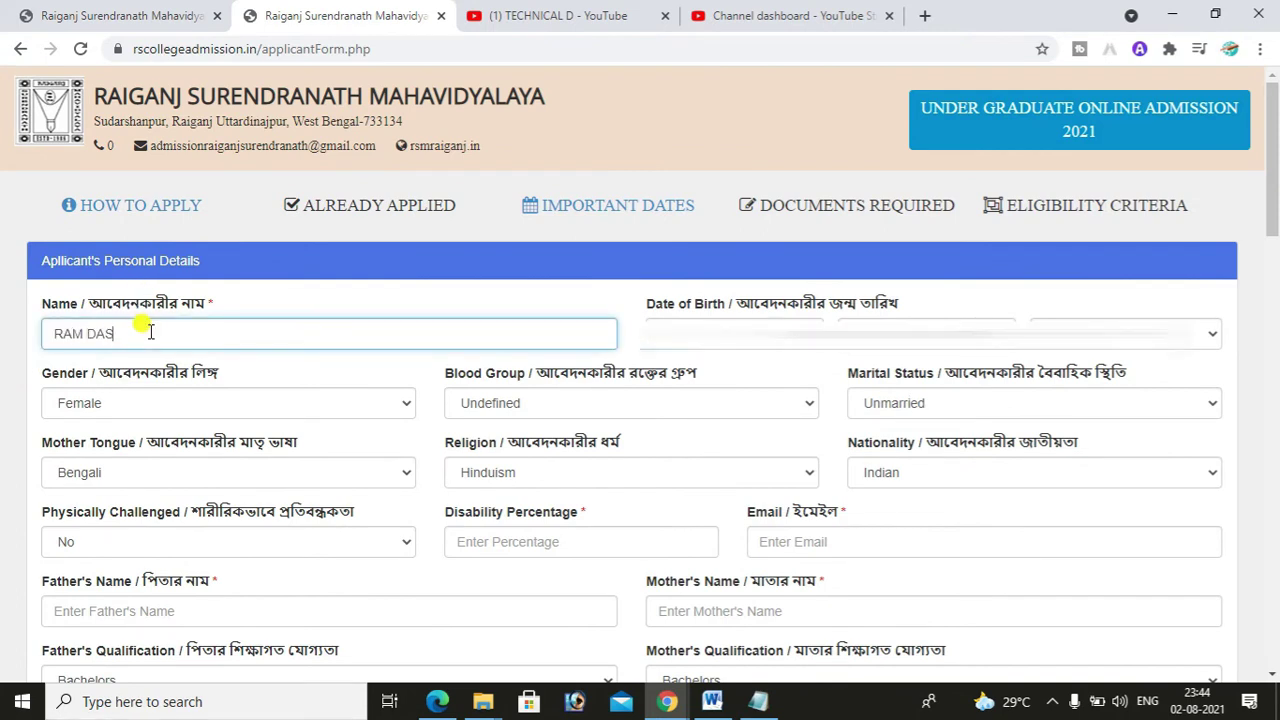
{"action": "key", "text": "Tab"}
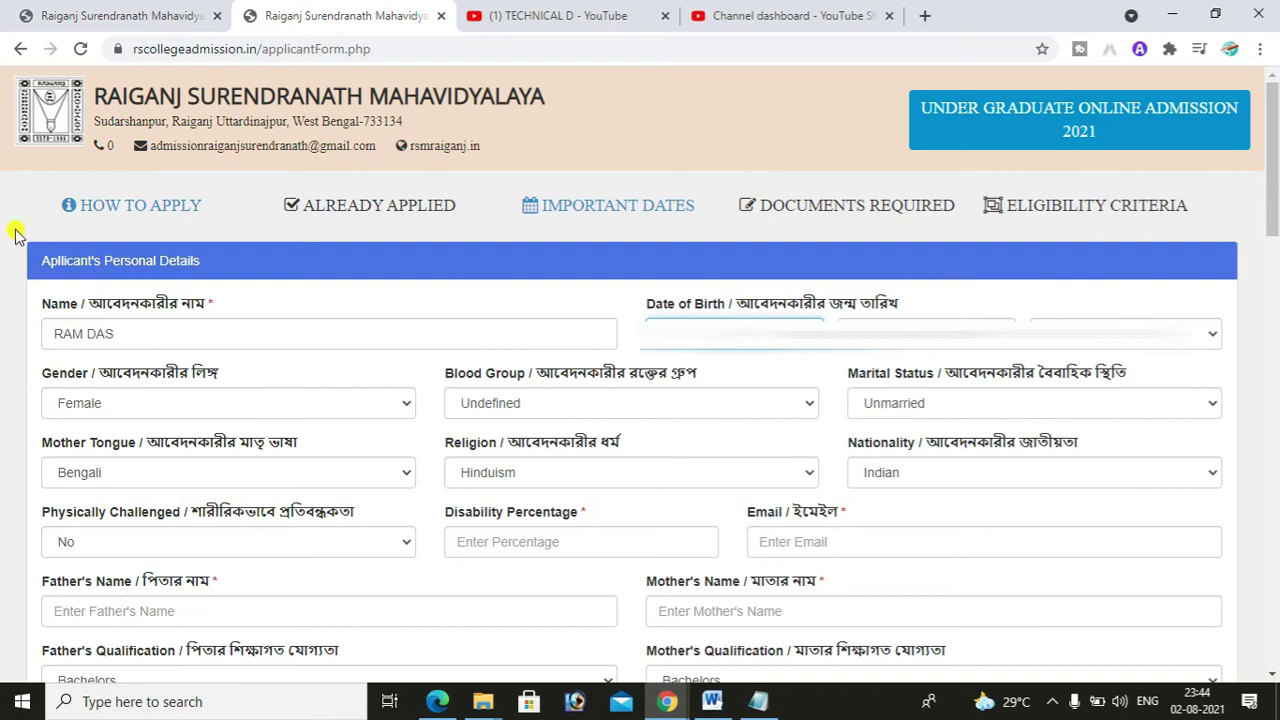
{"action": "left_click", "coordinate": [1125, 334]}
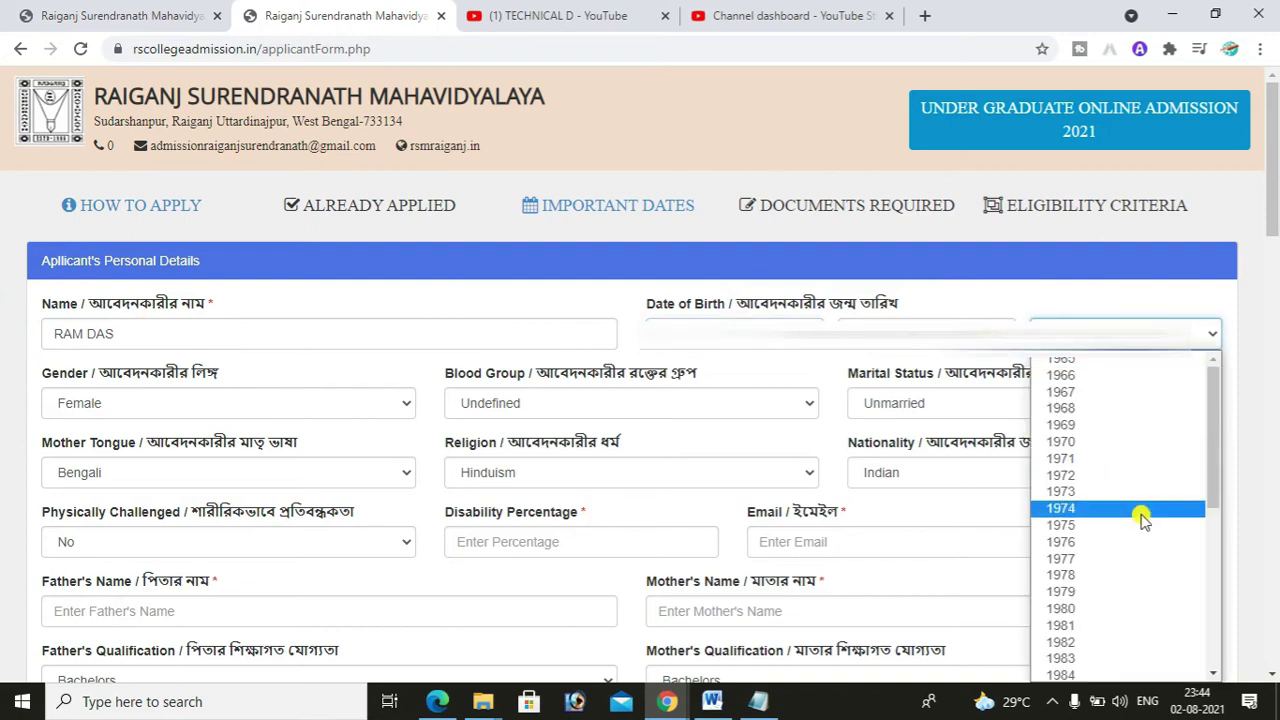
{"action": "scroll", "coordinate": [1143, 521], "scroll_direction": "down", "scroll_amount": 5}
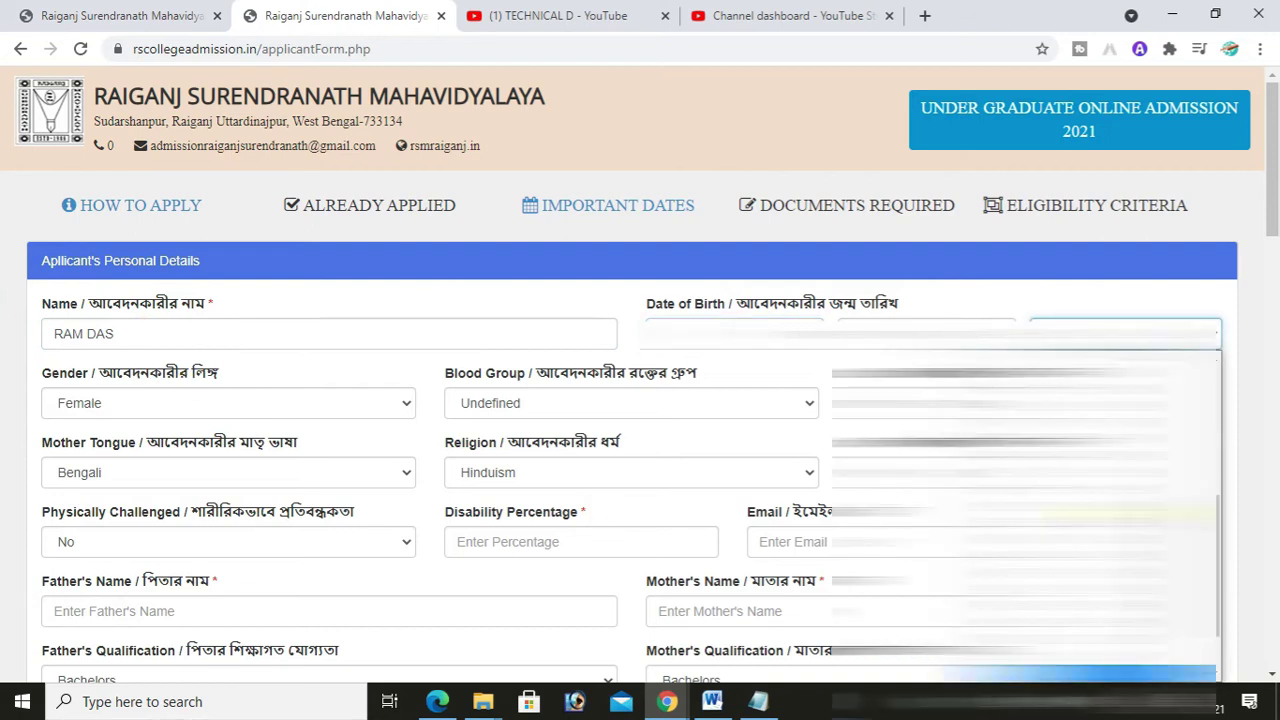
{"action": "left_click", "coordinate": [1080, 640]}
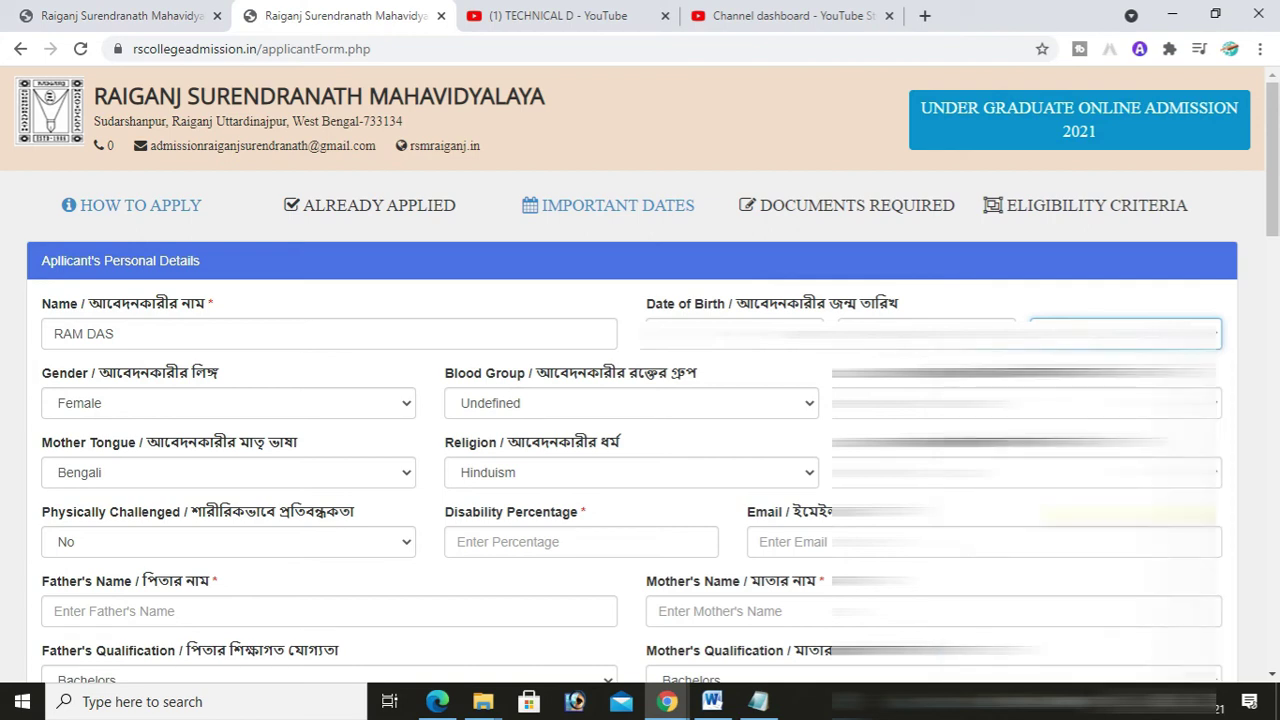
{"action": "left_click", "coordinate": [289, 405]}
{"action": "left_click", "coordinate": [266, 428]}
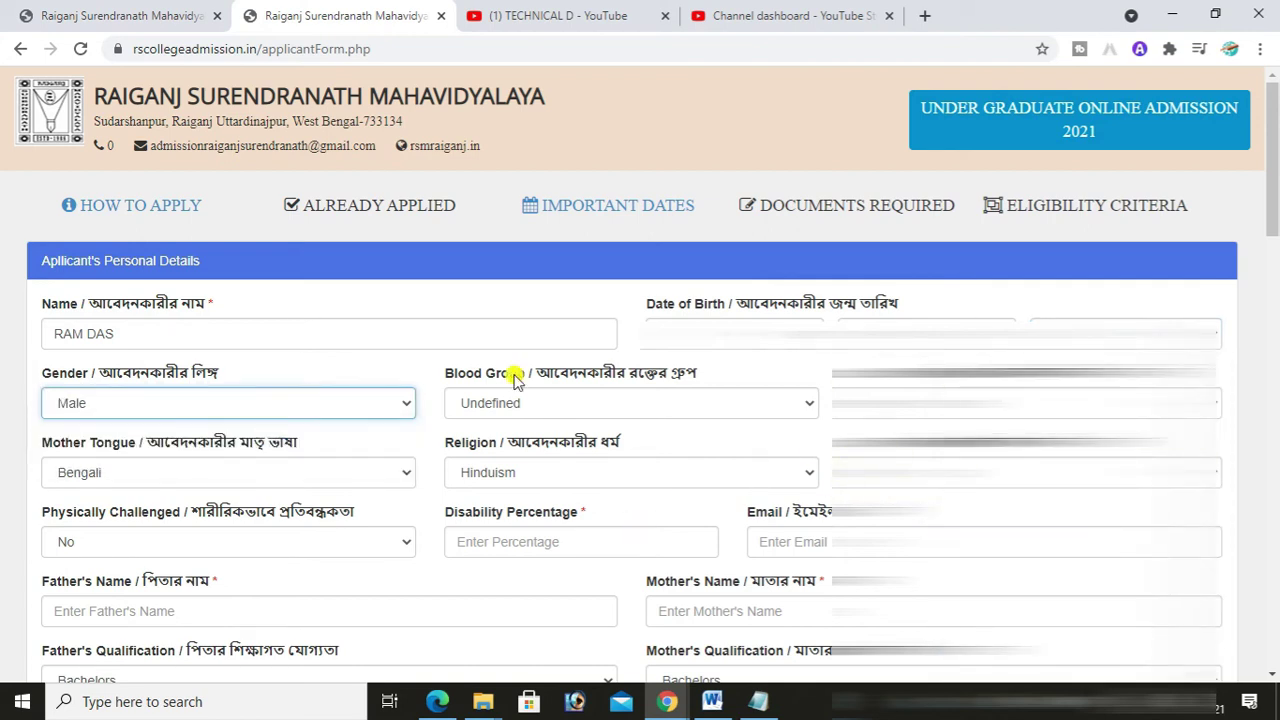
- Keep blood group Undefined, Unmarried, Bengali, Hinduism, Indian, and physically challenged No
{"action": "left_click", "coordinate": [665, 400]}
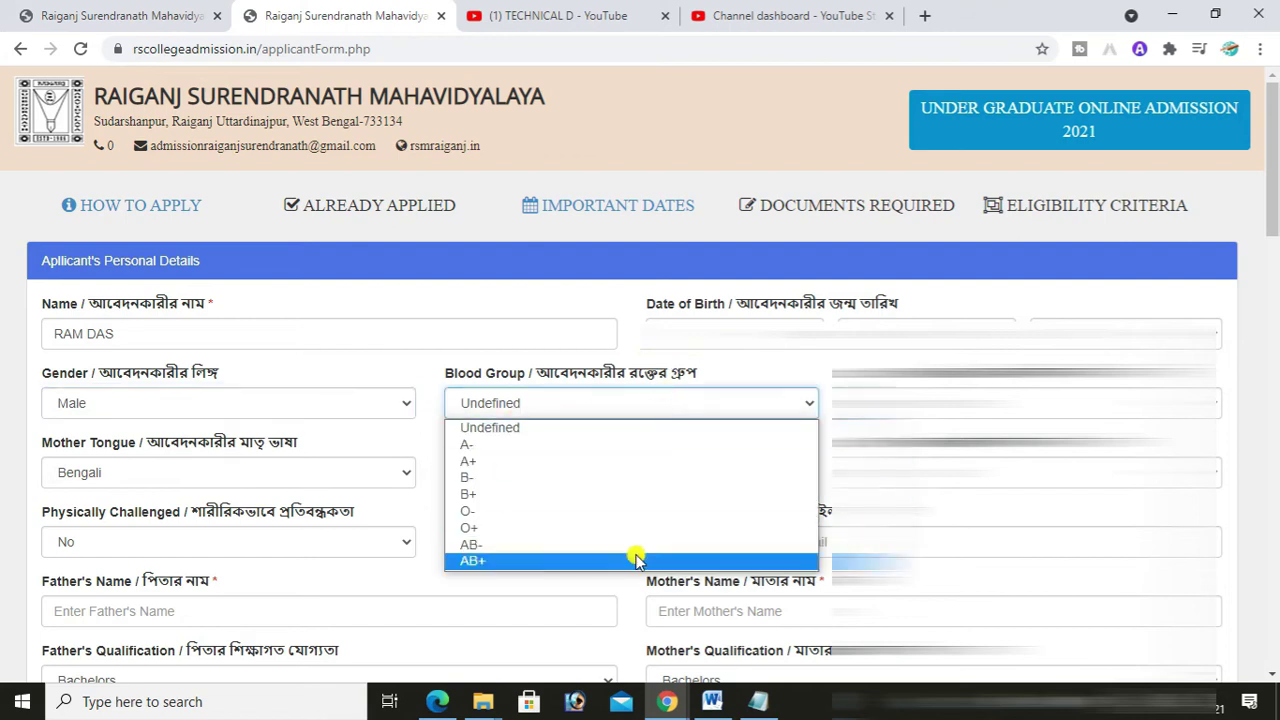
{"action": "left_click", "coordinate": [513, 430]}
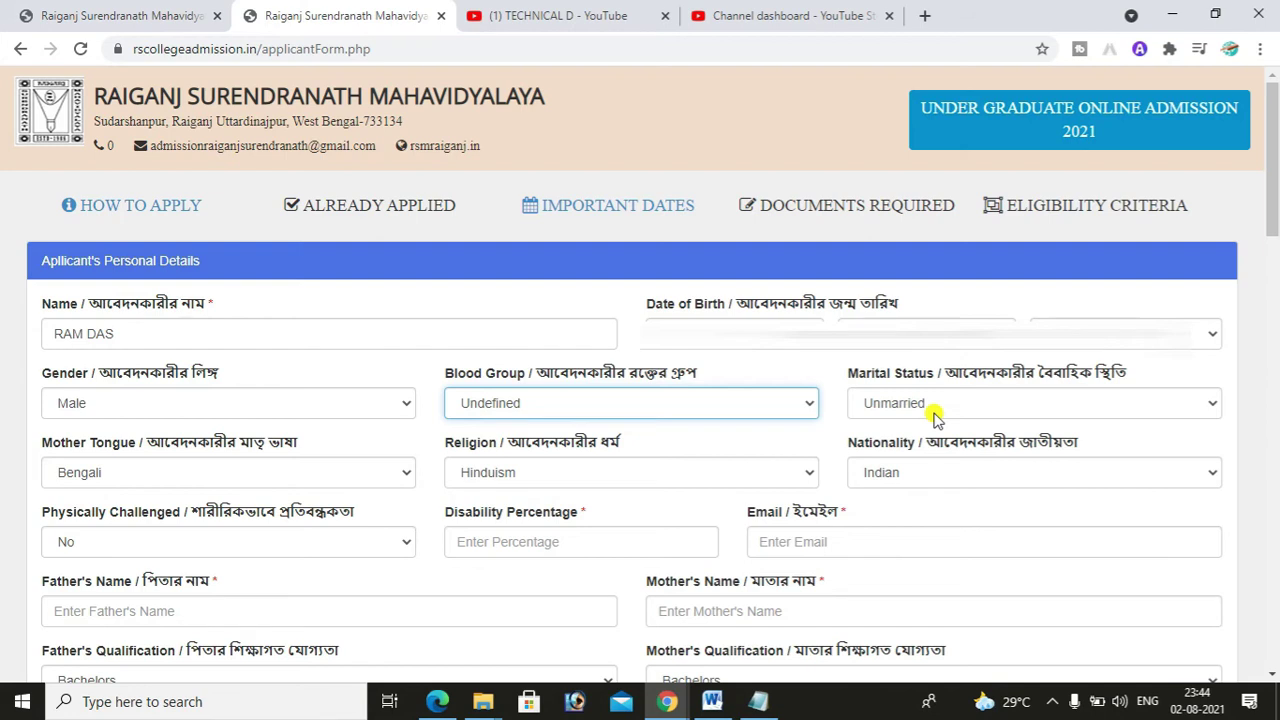
{"action": "left_click", "coordinate": [905, 405]}
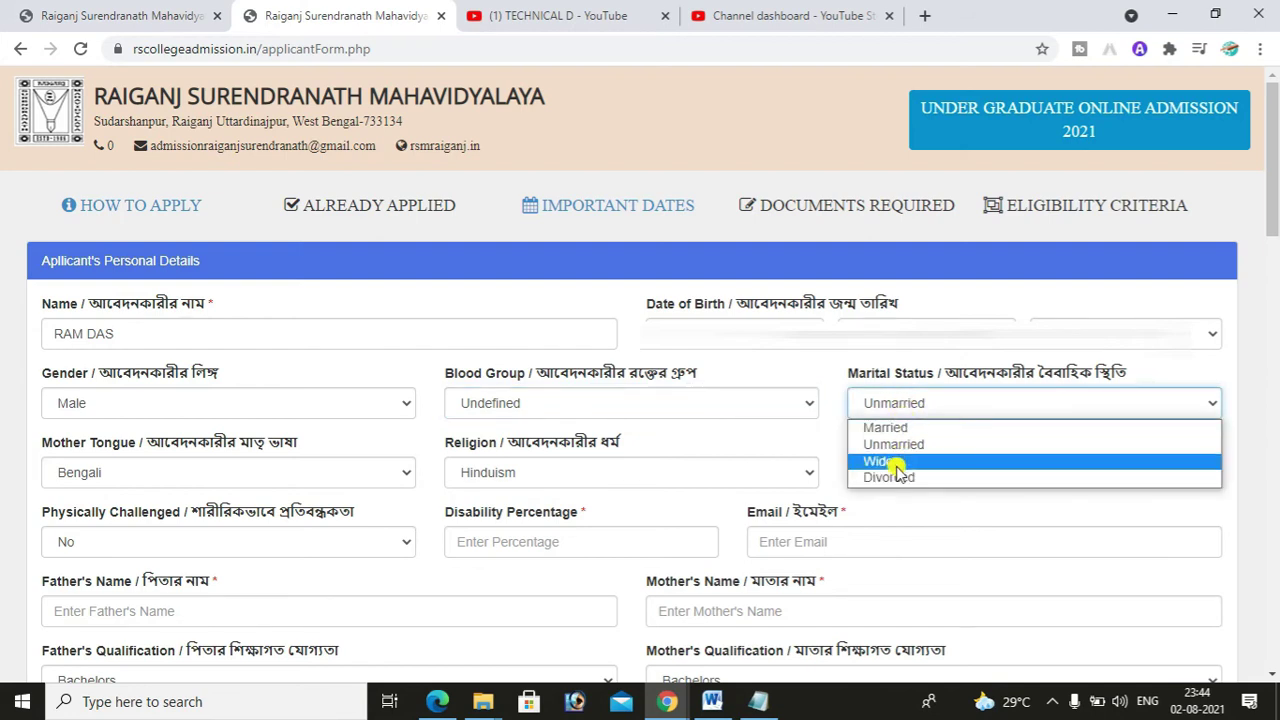
{"action": "left_click", "coordinate": [903, 444]}
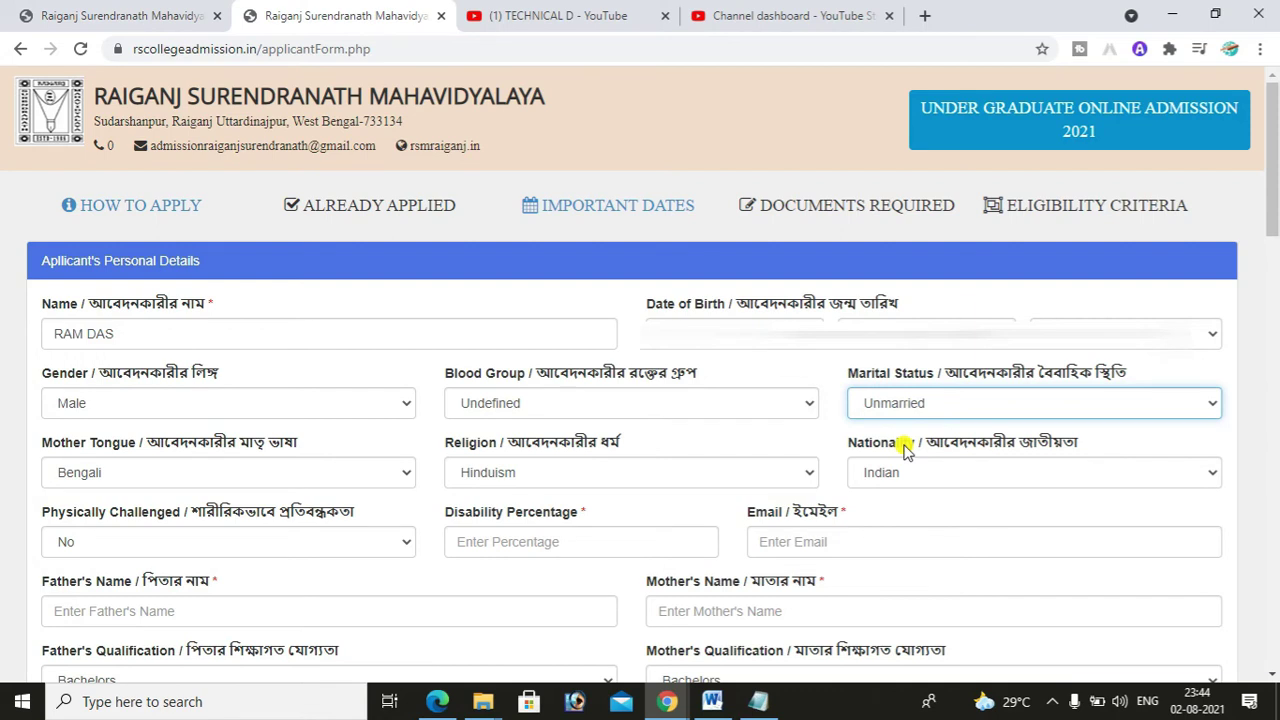
{"action": "left_click", "coordinate": [203, 480]}
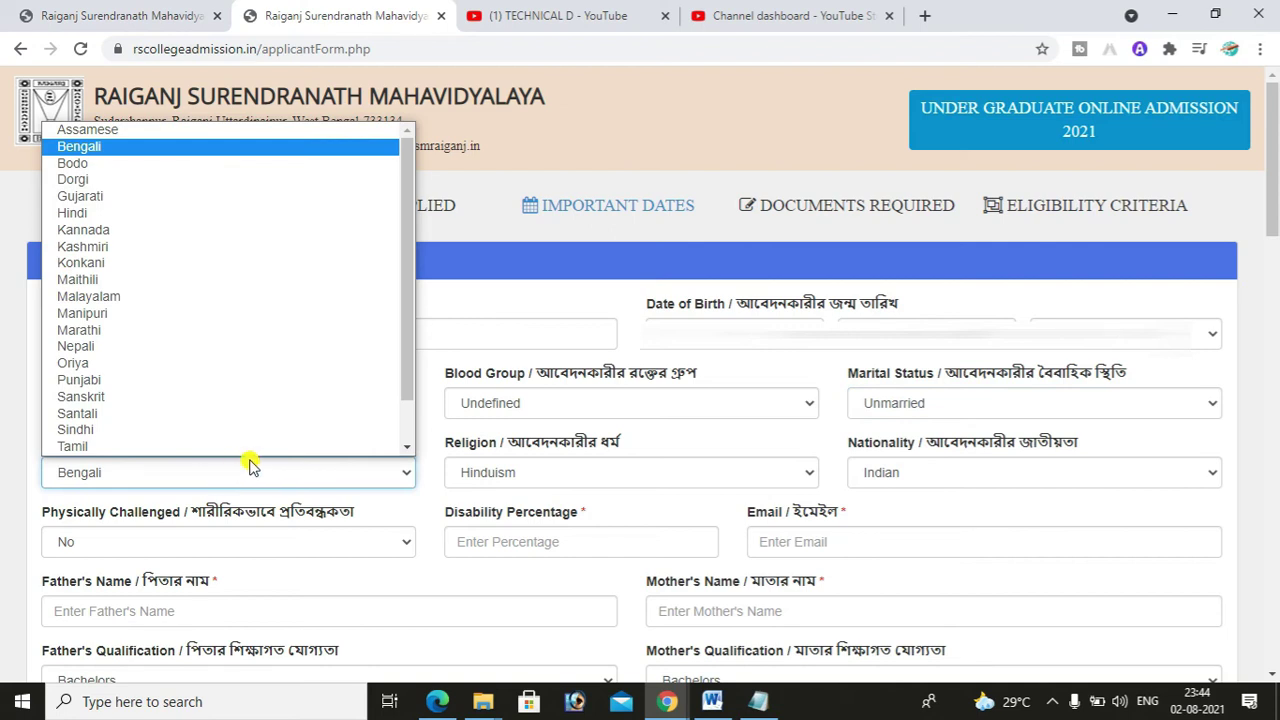
{"action": "left_click", "coordinate": [249, 465]}
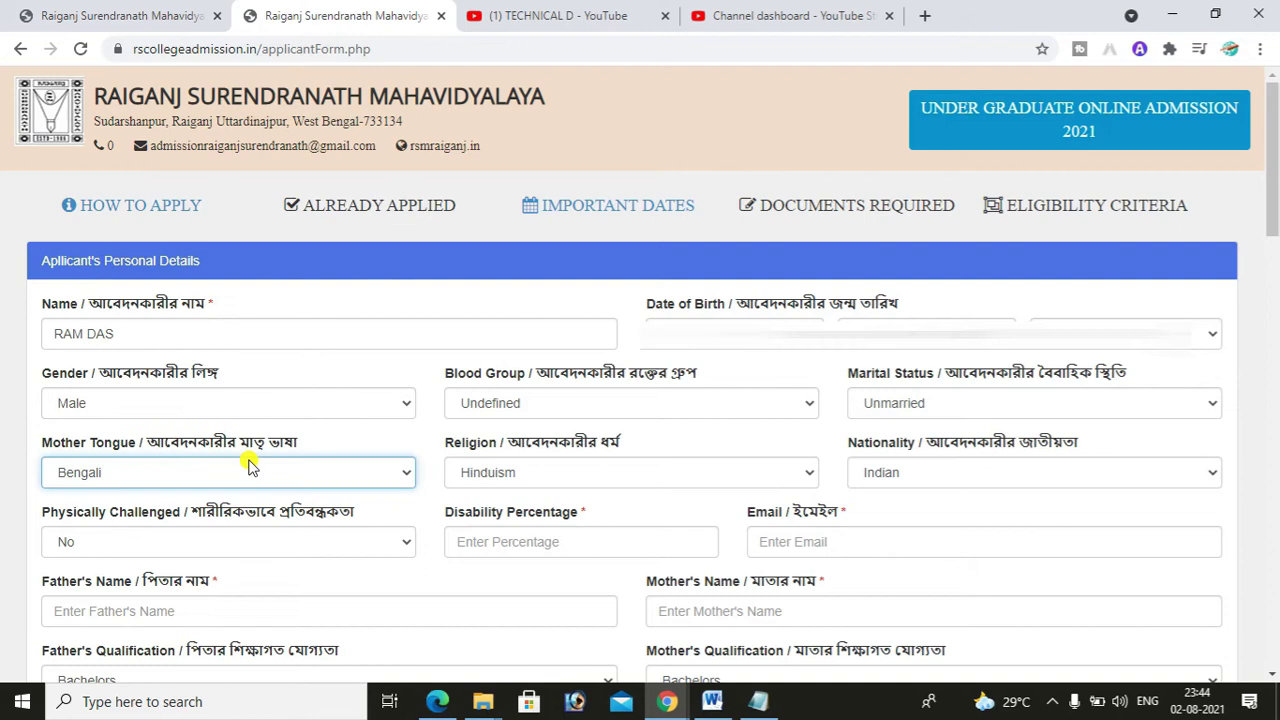
{"action": "left_click", "coordinate": [557, 479]}
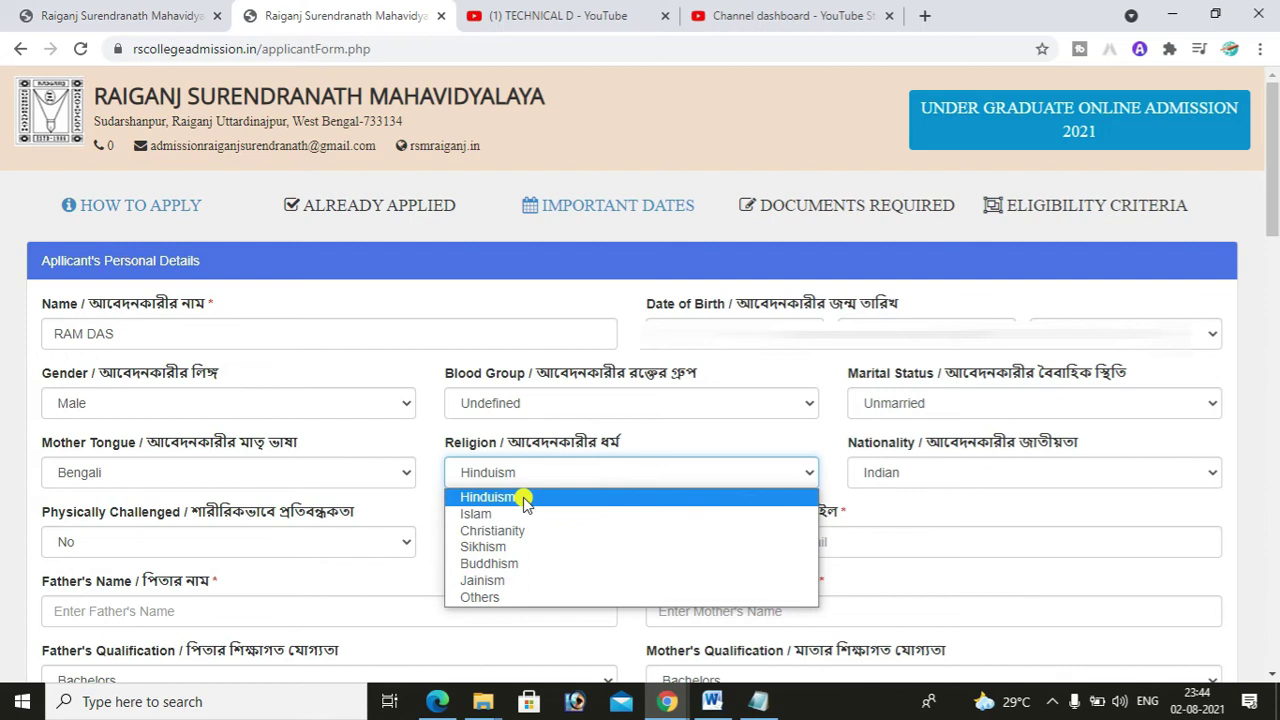
{"action": "left_click", "coordinate": [523, 500]}
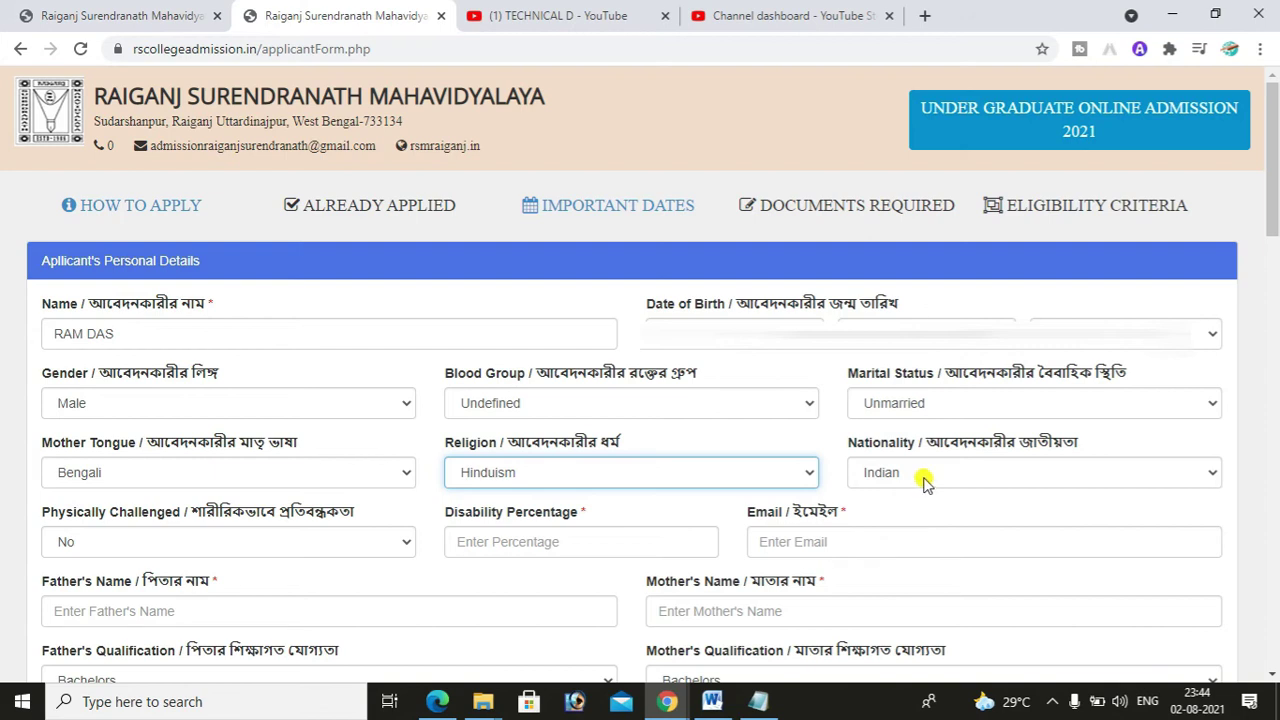
{"action": "left_click", "coordinate": [923, 482]}
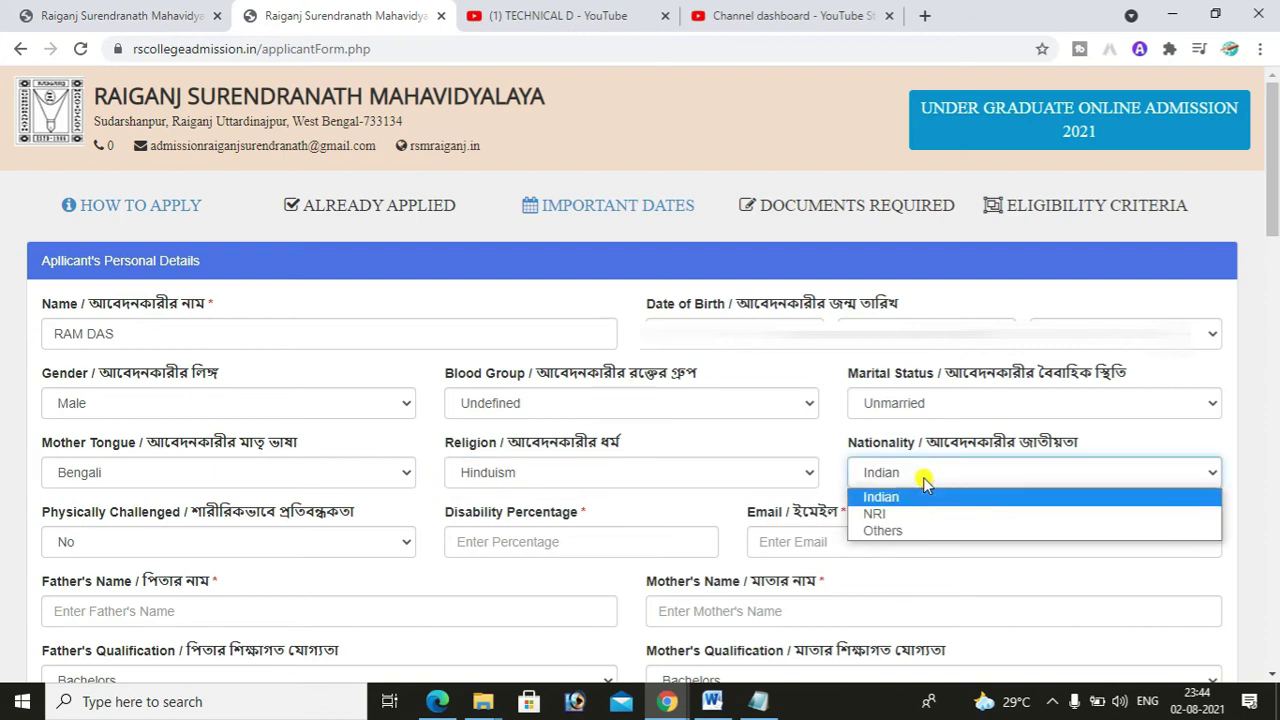
{"action": "left_click", "coordinate": [898, 499]}
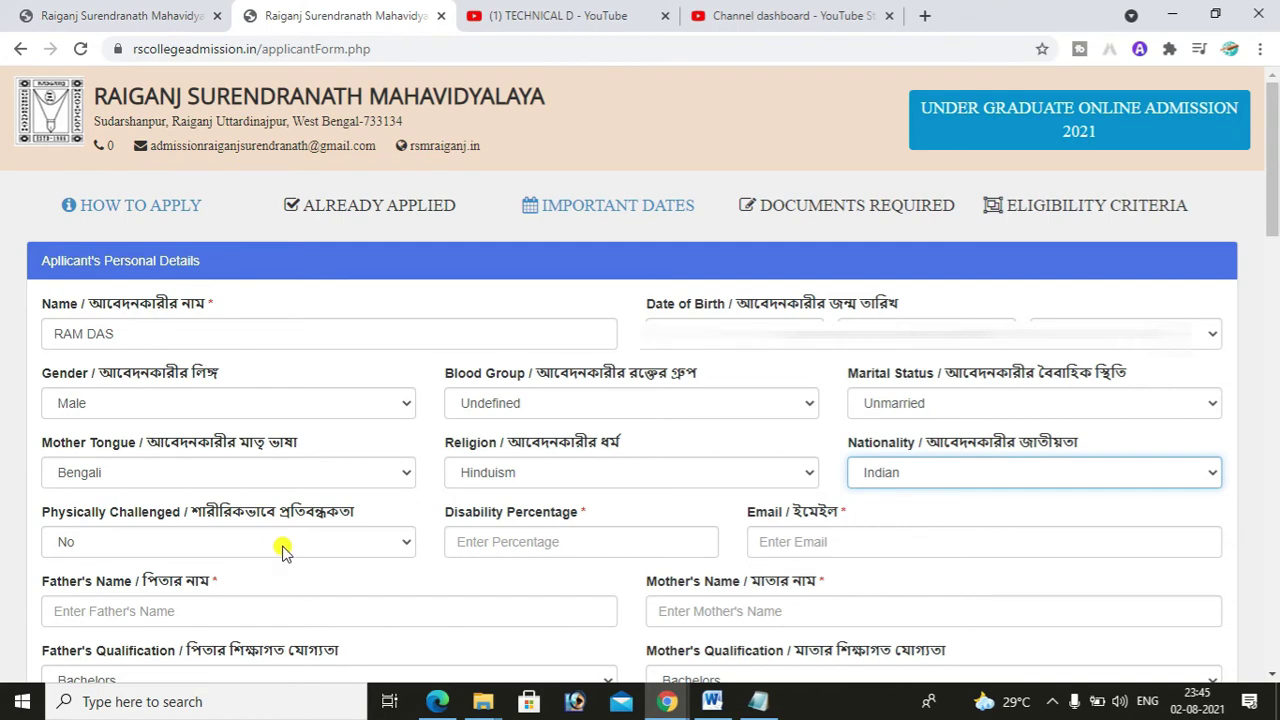
{"action": "left_click", "coordinate": [283, 552]}
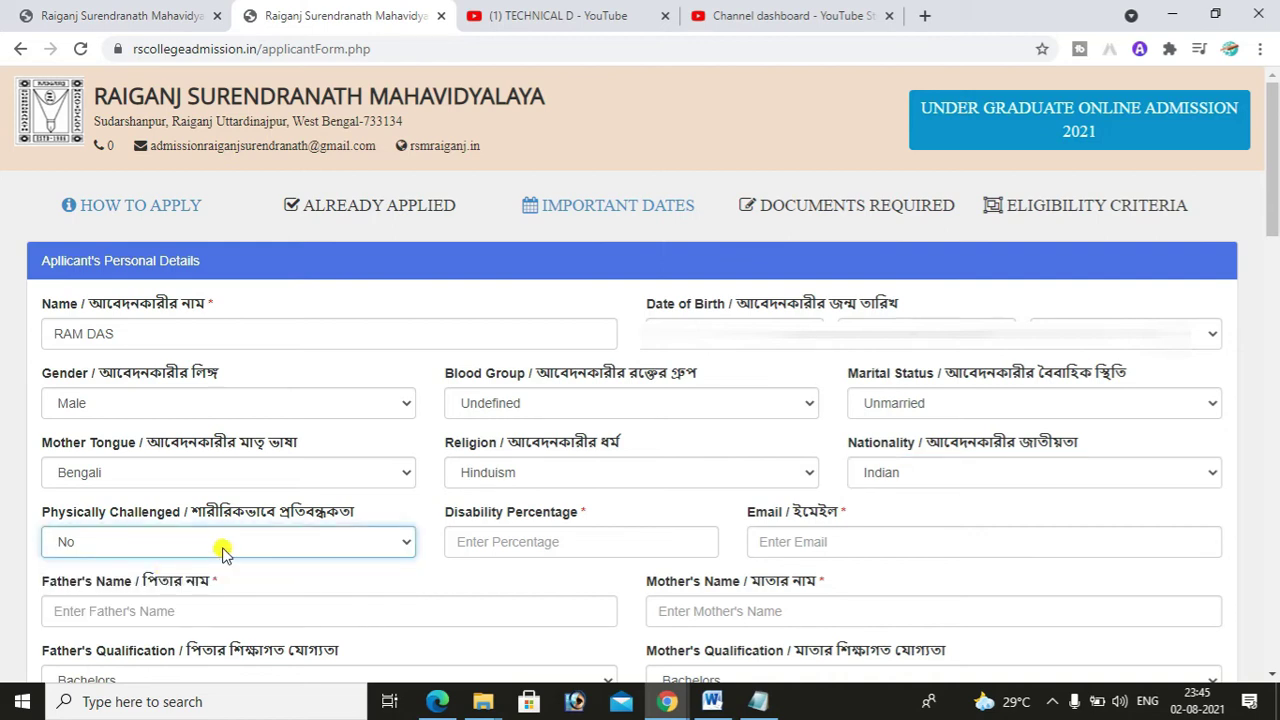
{"action": "left_click", "coordinate": [218, 548]}
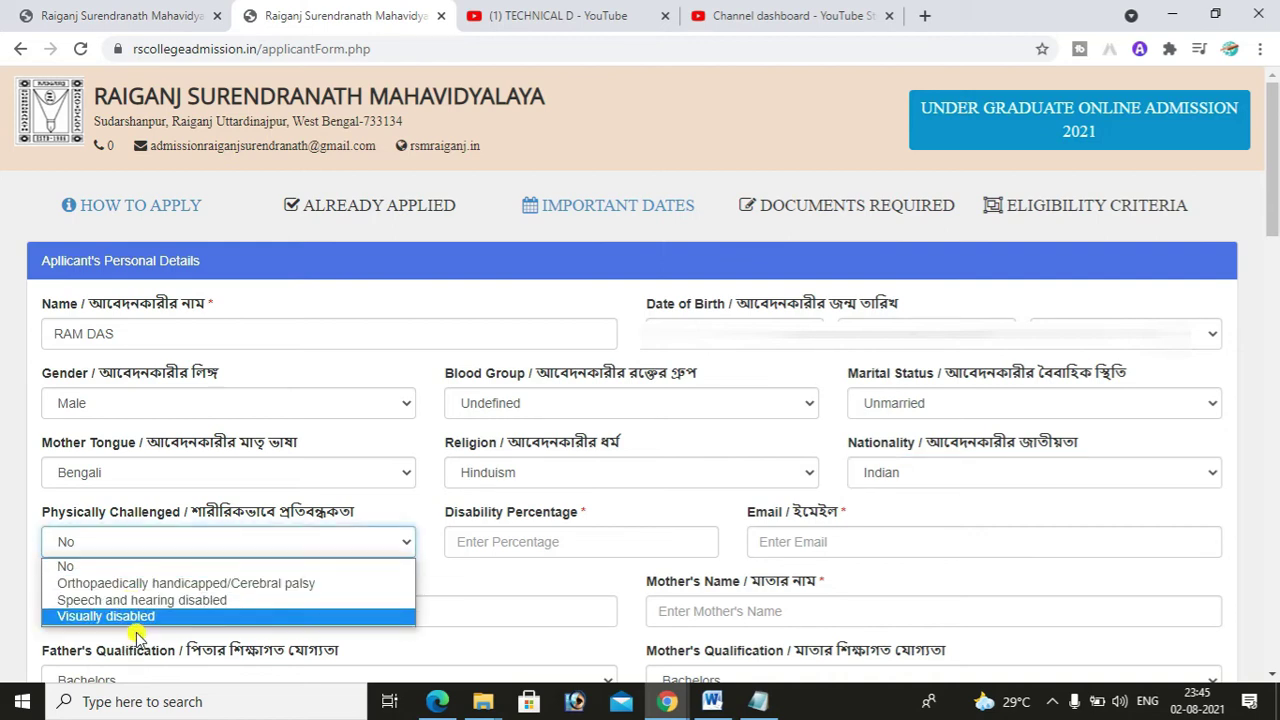
{"action": "left_click", "coordinate": [112, 566]}
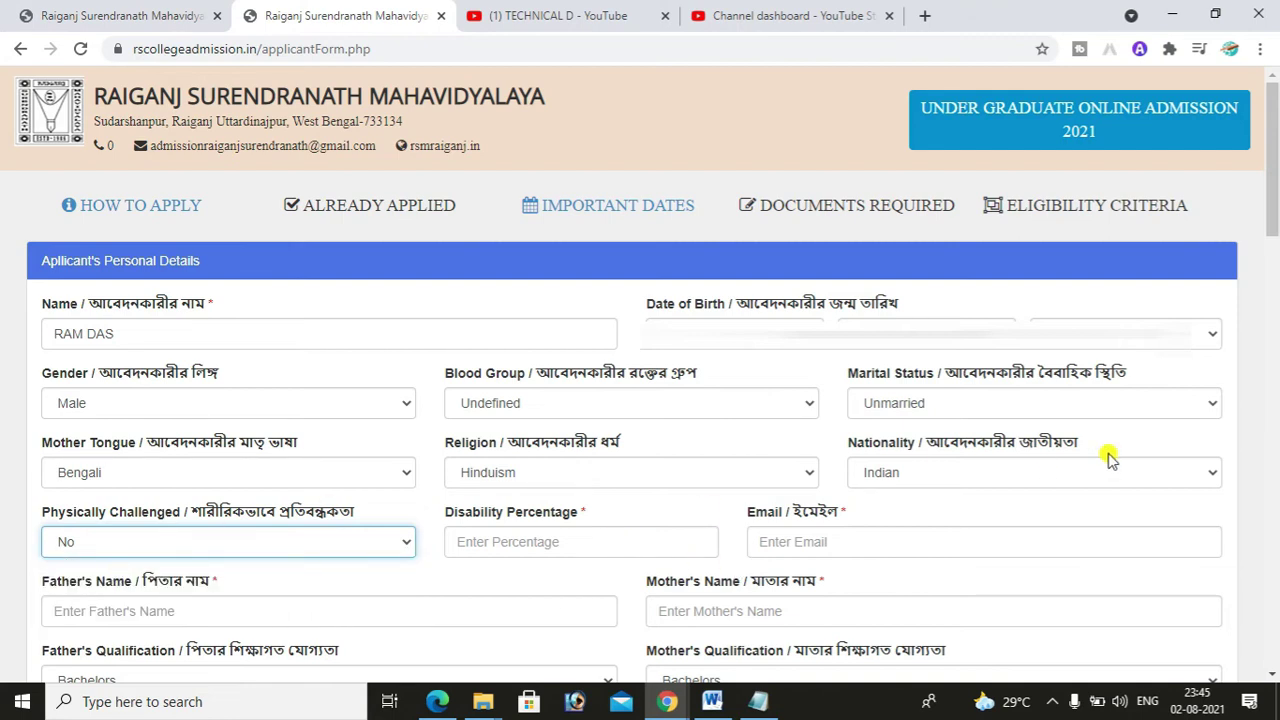
{"action": "scroll", "coordinate": [1274, 228], "scroll_direction": "down", "scroll_amount": 1}
- Enter the applicant's e-mail address in the Email field
{"action": "scroll", "coordinate": [1274, 228], "scroll_direction": "down", "scroll_amount": 1}
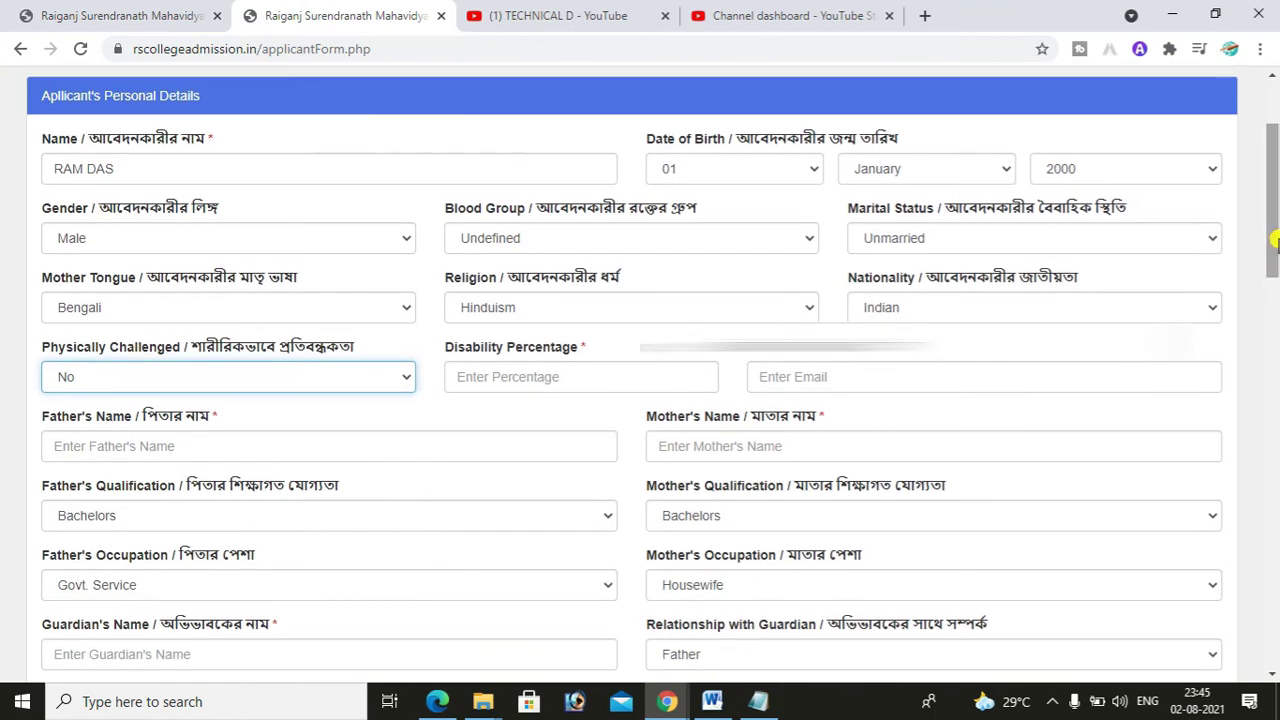
{"action": "left_click", "coordinate": [790, 376]}
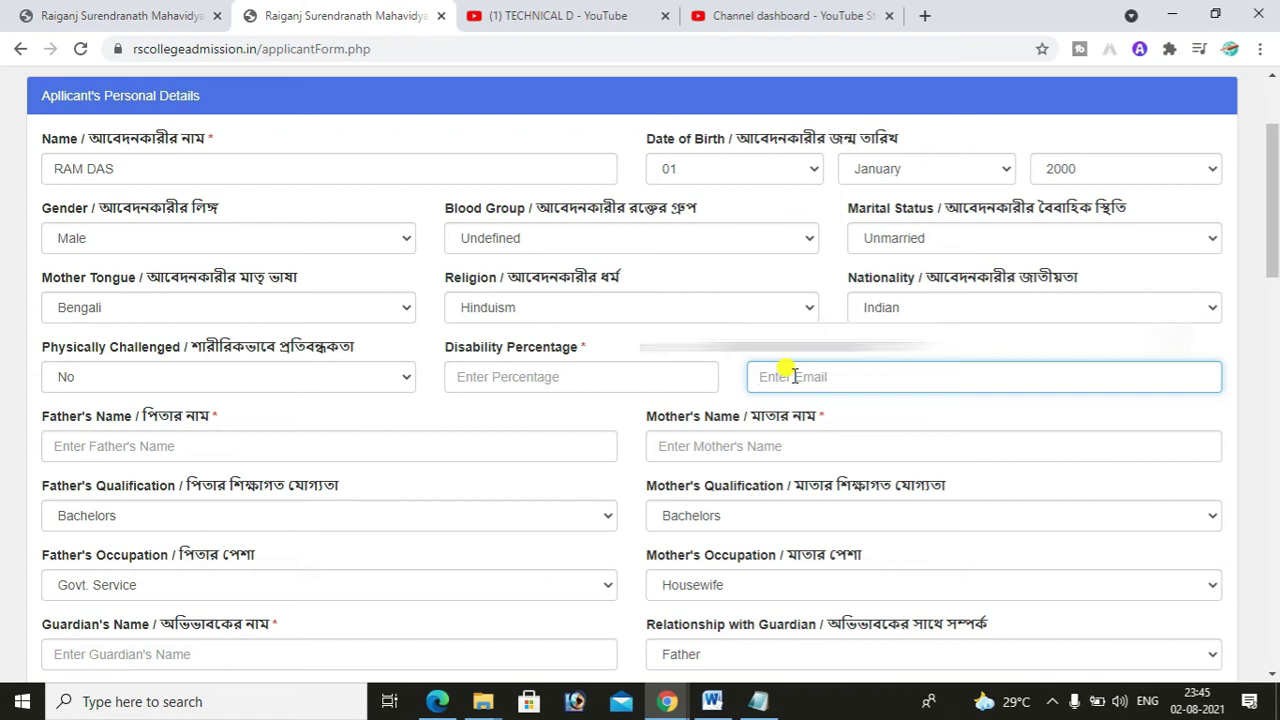
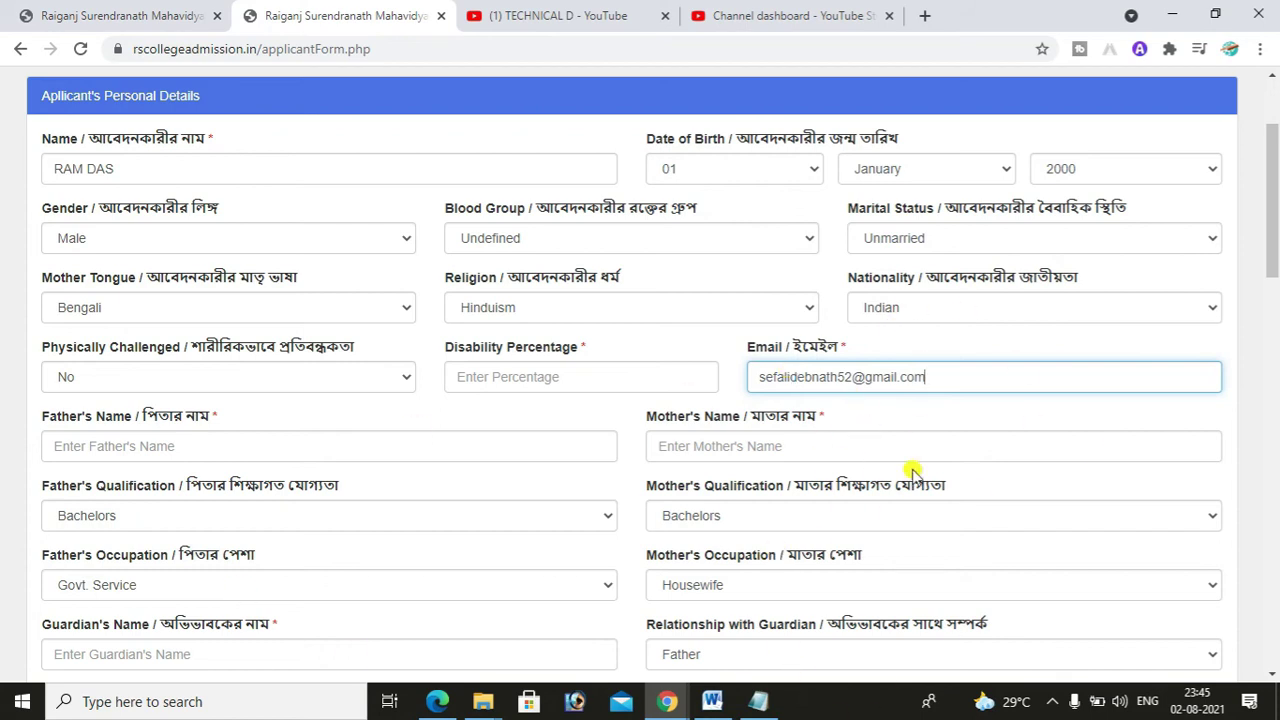
- Fill in the father's full name and the mother's full name
{"action": "left_click", "coordinate": [340, 446]}
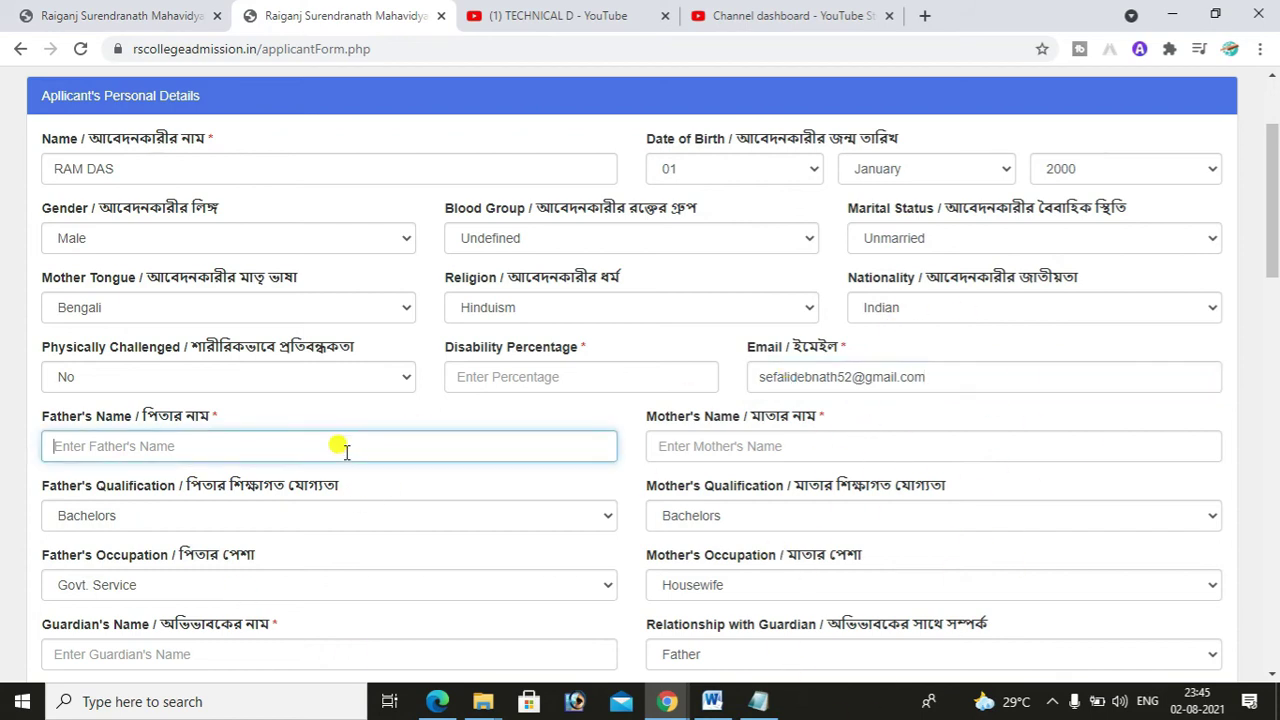
{"action": "key", "text": "Tab"}
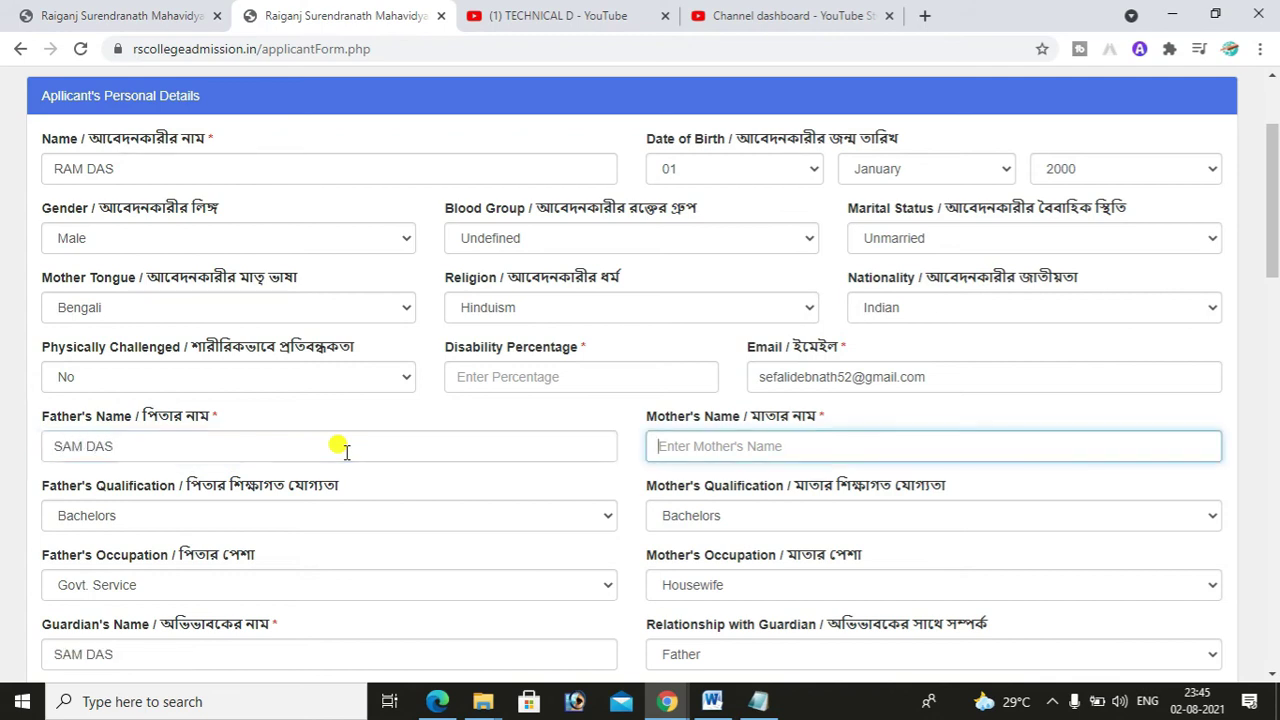
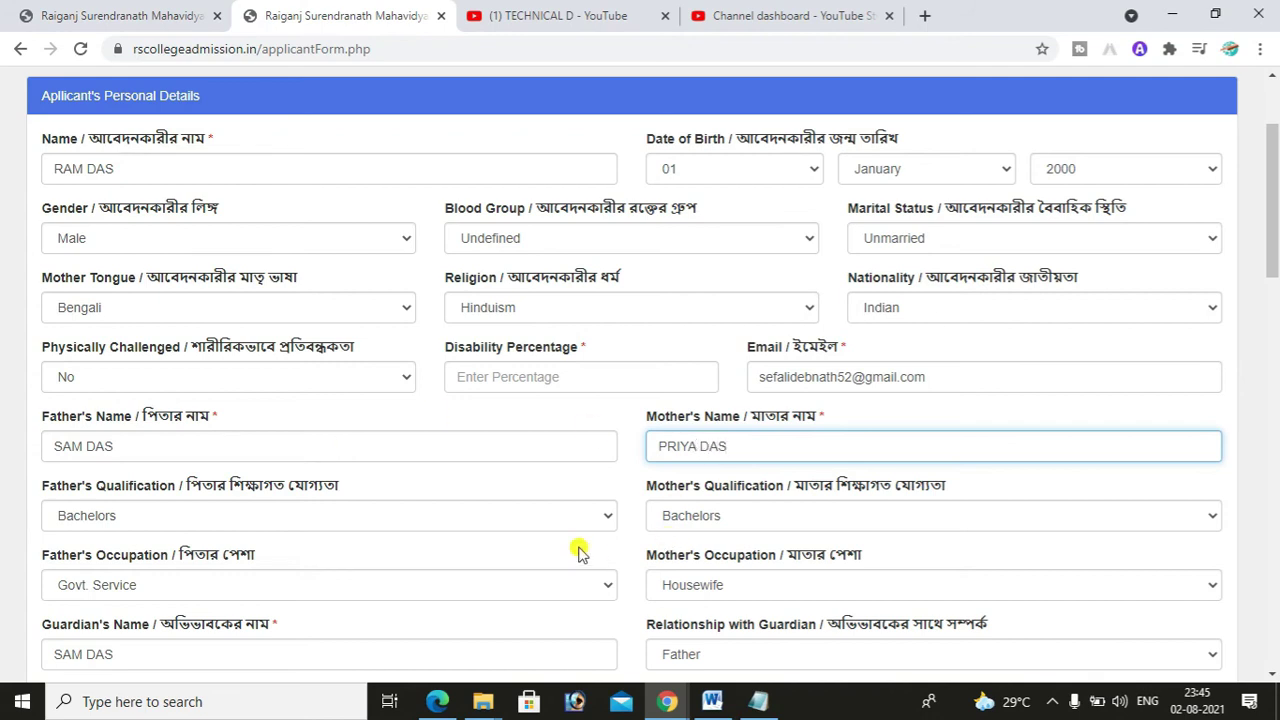
- Set both the father's and mother's qualification to 10th
{"action": "left_click", "coordinate": [135, 513]}
{"action": "left_click", "coordinate": [135, 515]}
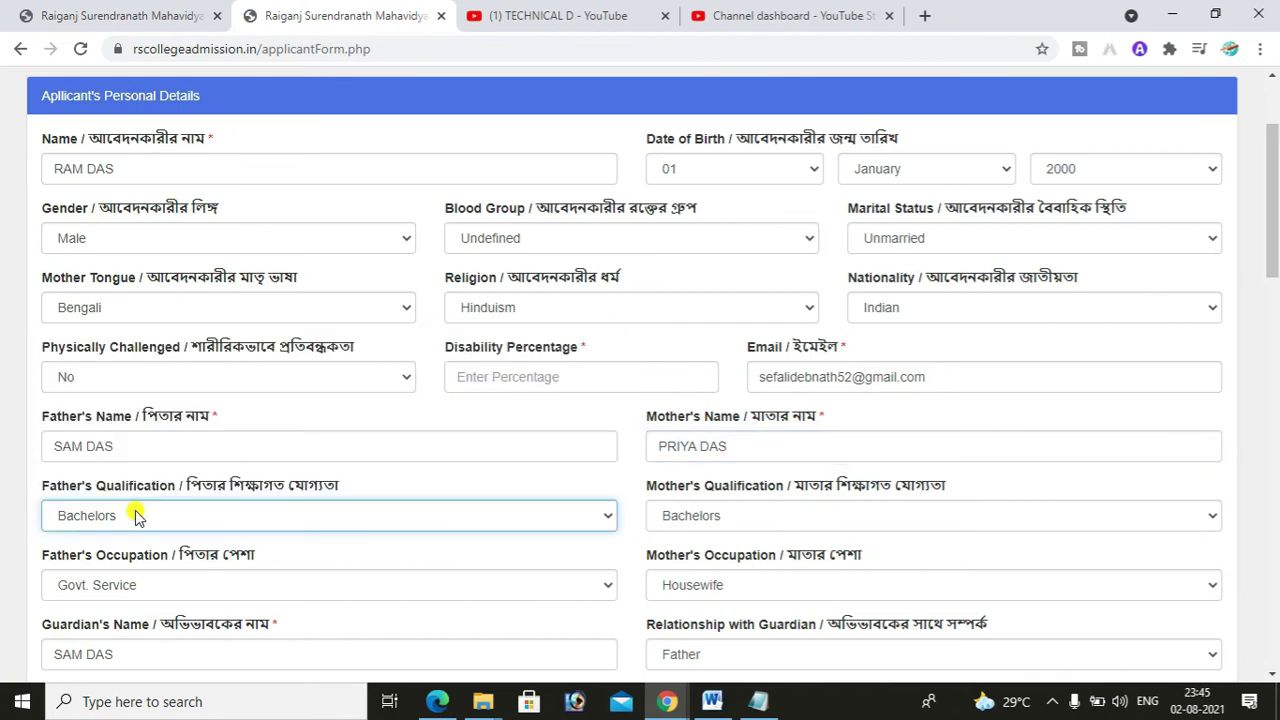
{"action": "left_click", "coordinate": [135, 515]}
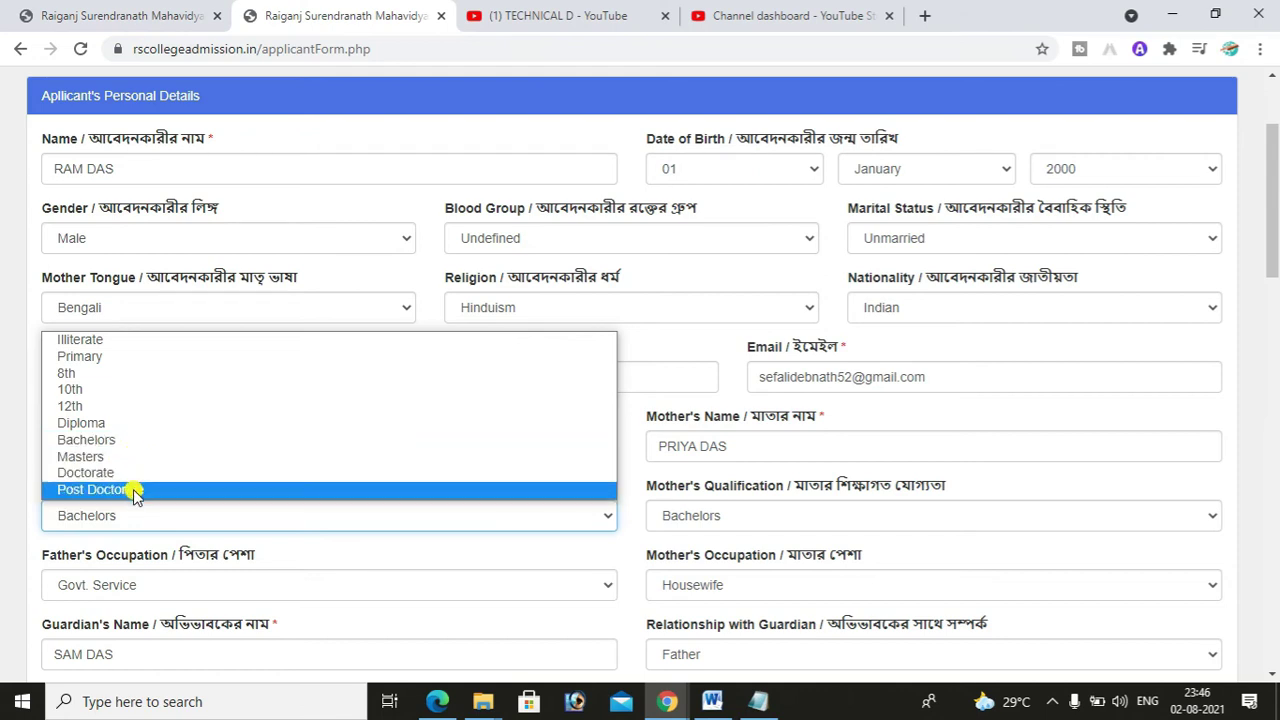
{"action": "left_click", "coordinate": [70, 390]}
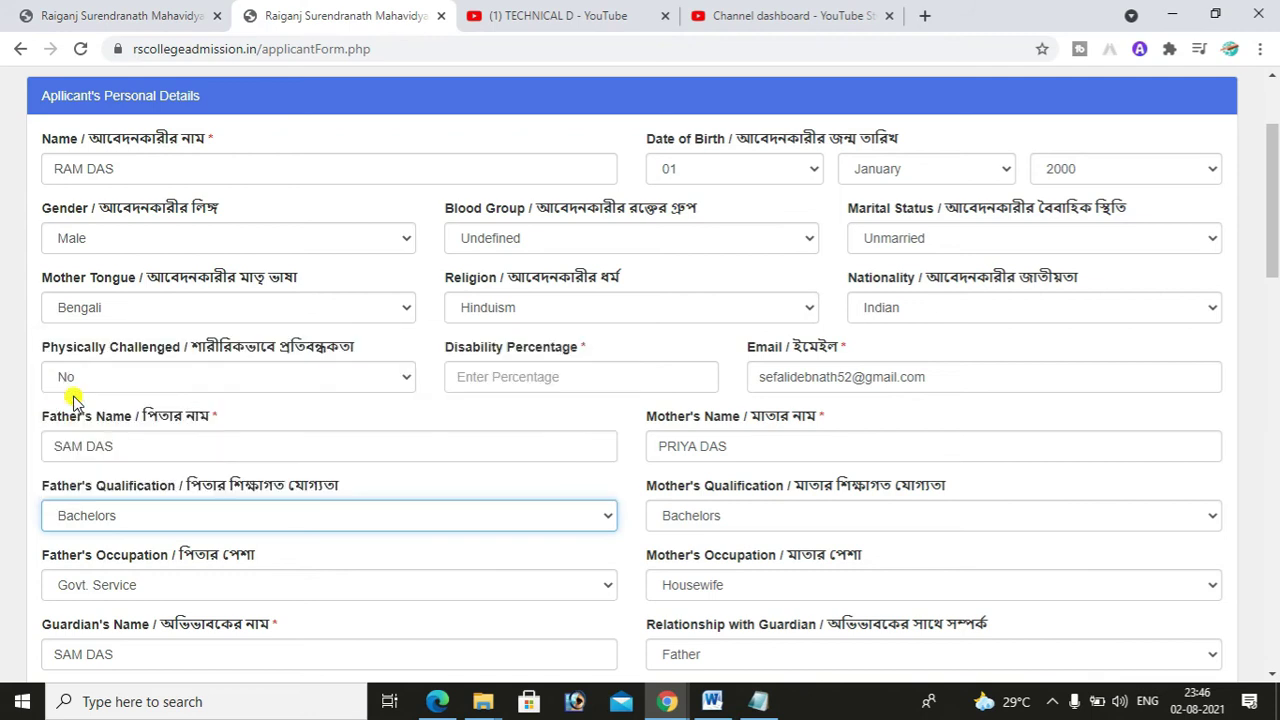
{"action": "left_click", "coordinate": [730, 533]}
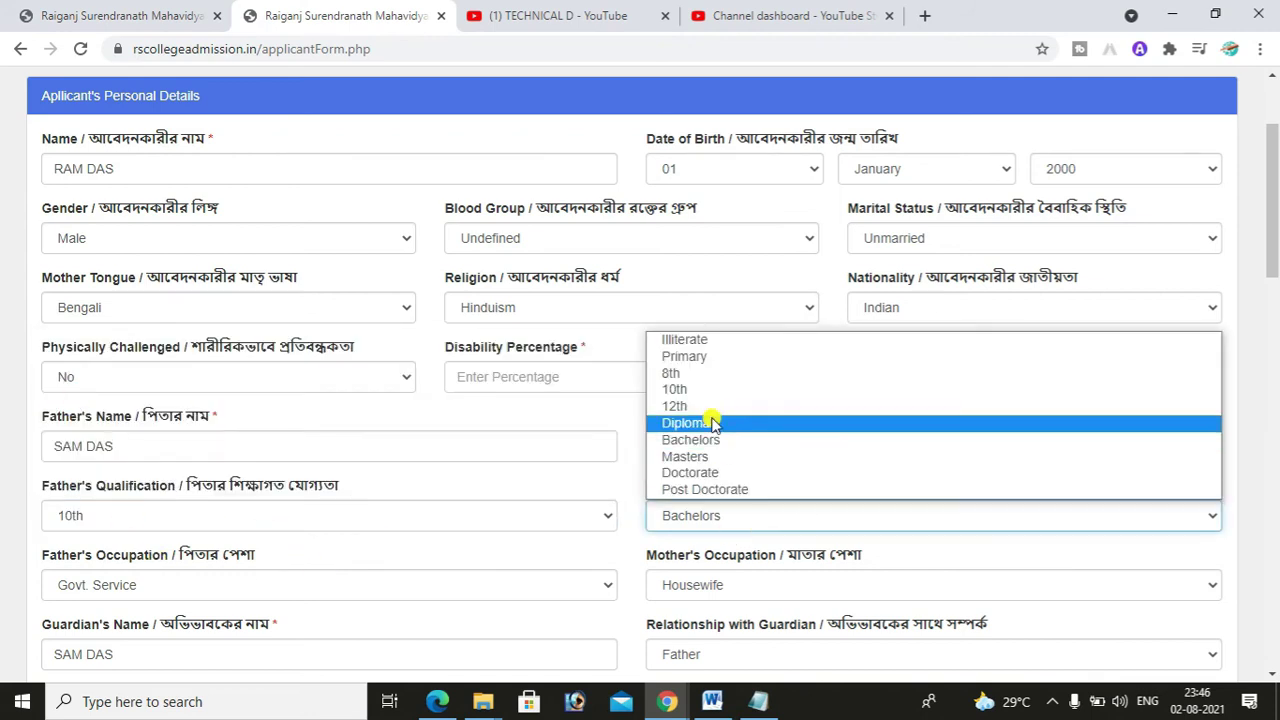
{"action": "key", "text": "Escape"}
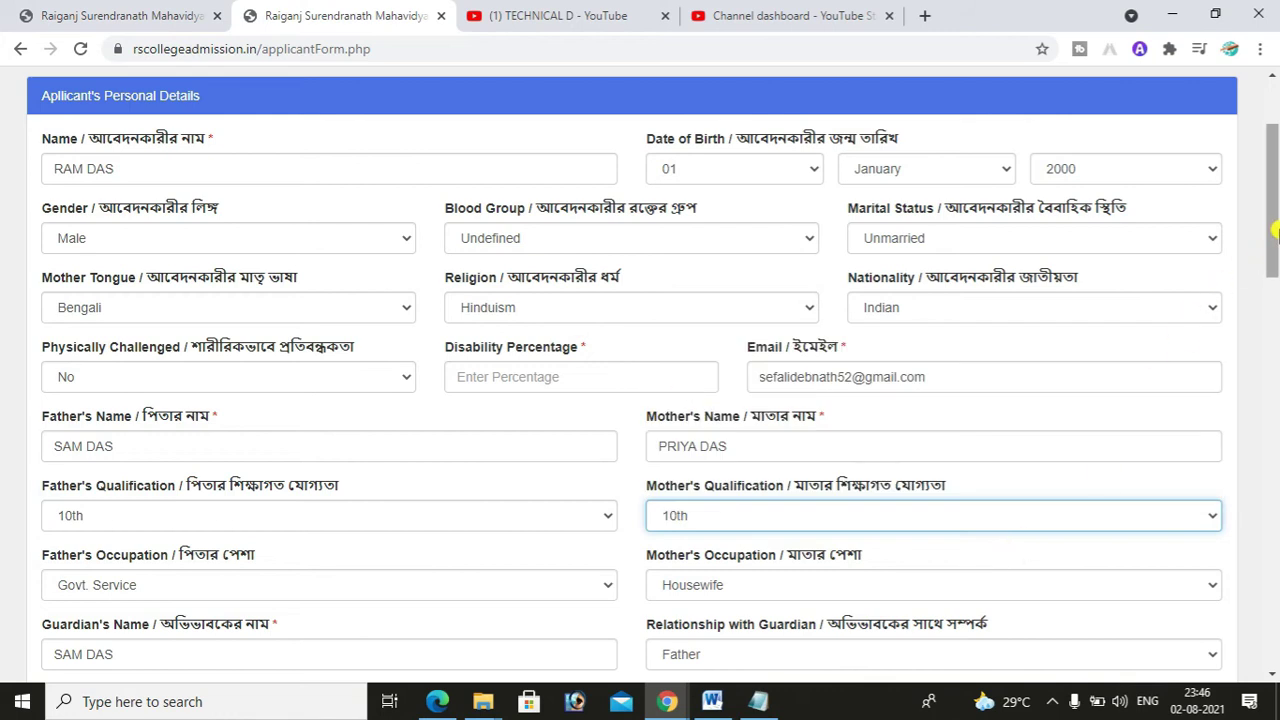
- Set the father's occupation to Business and the mother's to Housewife
{"action": "scroll", "coordinate": [1274, 255], "scroll_direction": "down", "scroll_amount": 2}
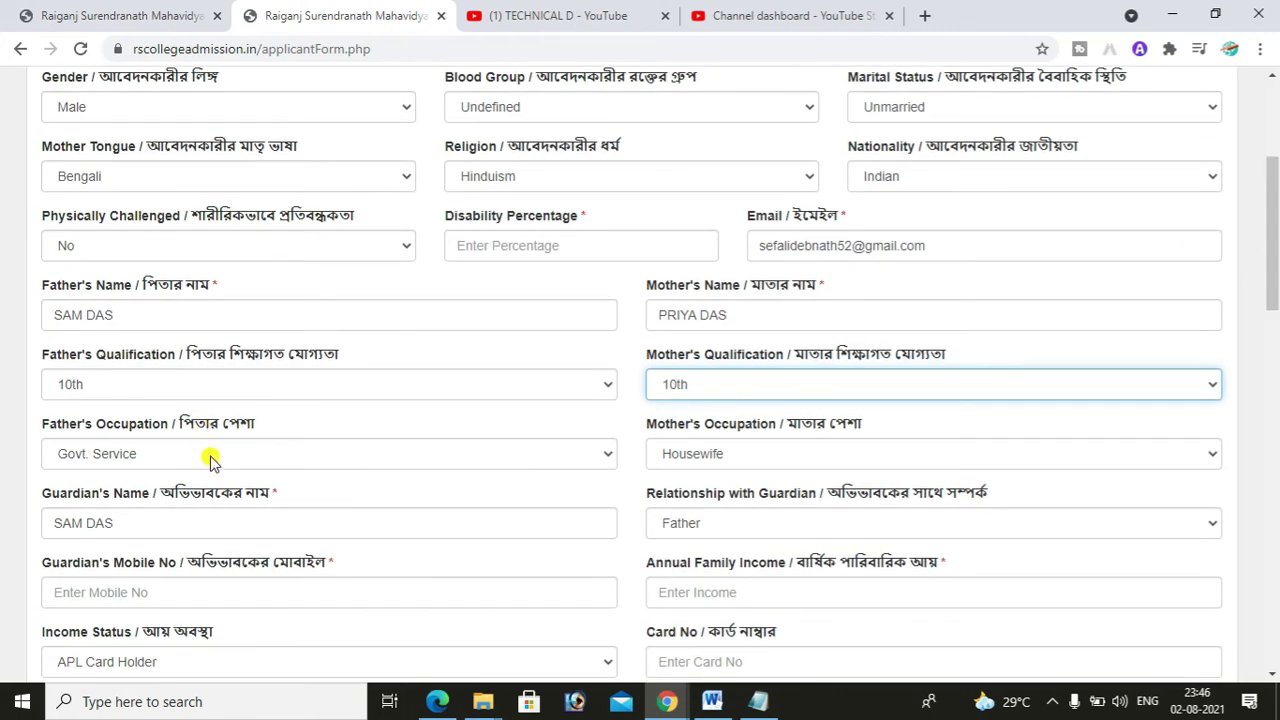
{"action": "left_click", "coordinate": [210, 460]}
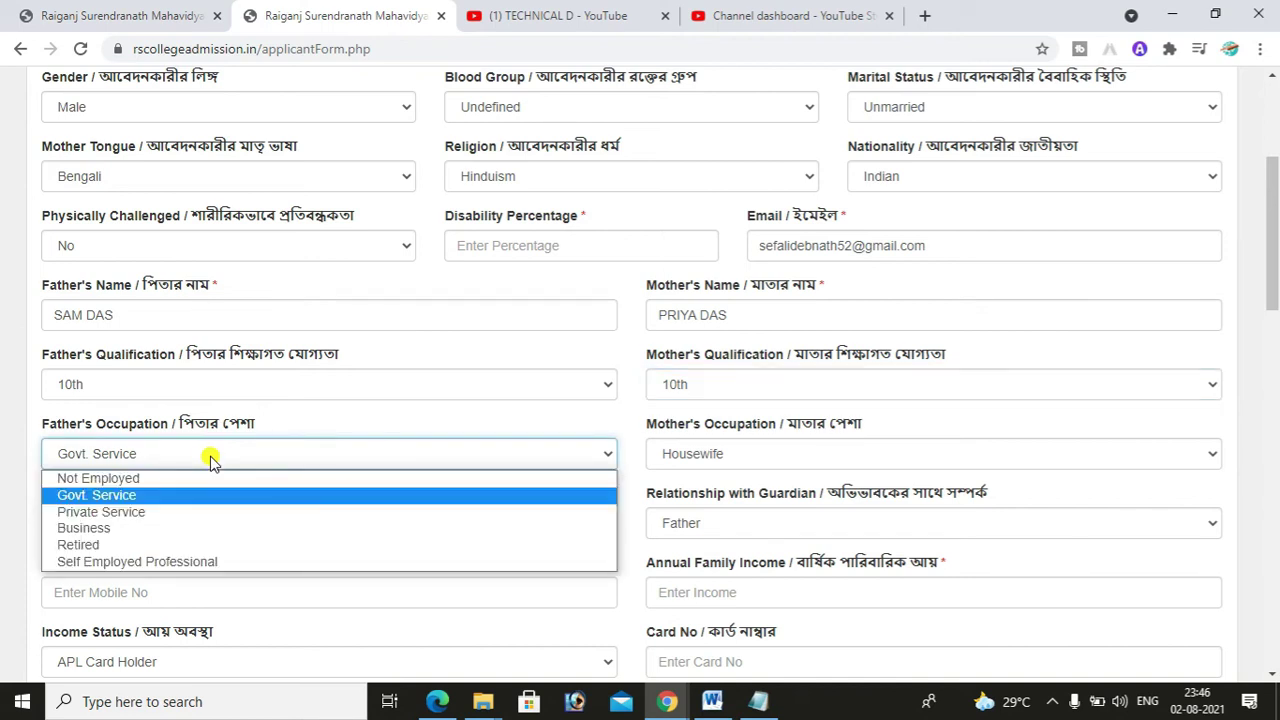
{"action": "left_click", "coordinate": [108, 530]}
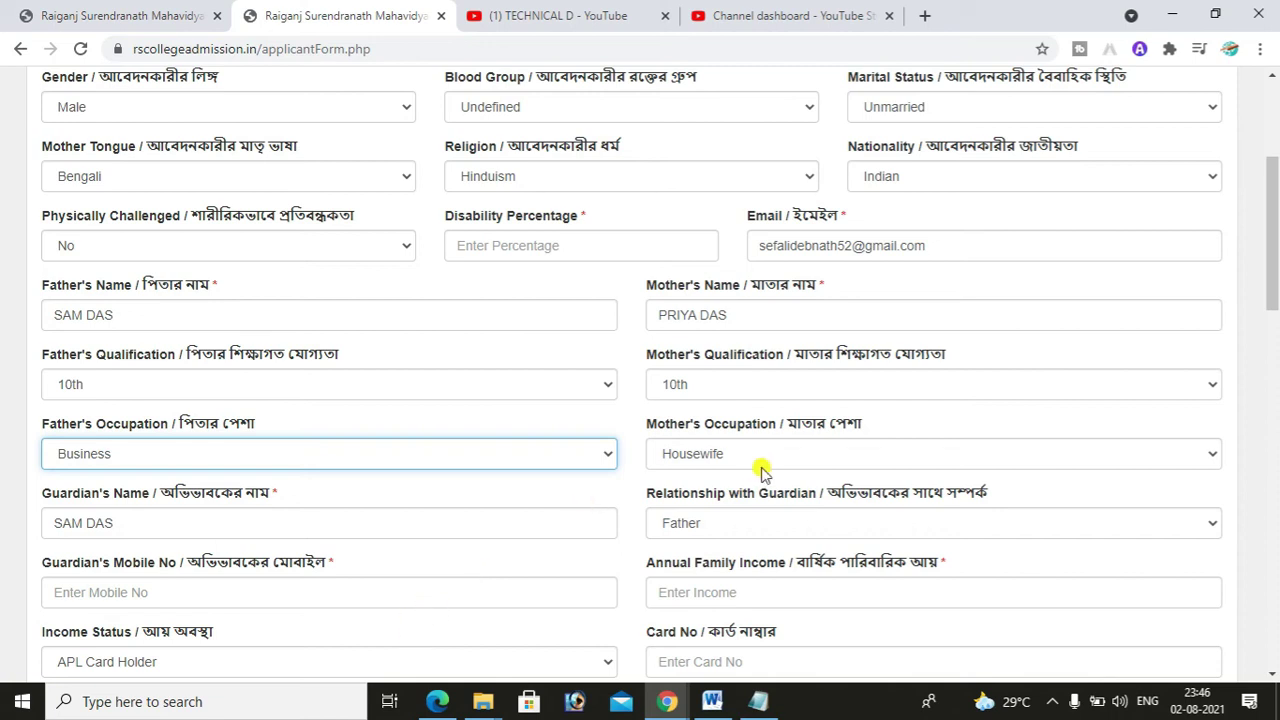
{"action": "left_click", "coordinate": [706, 455]}
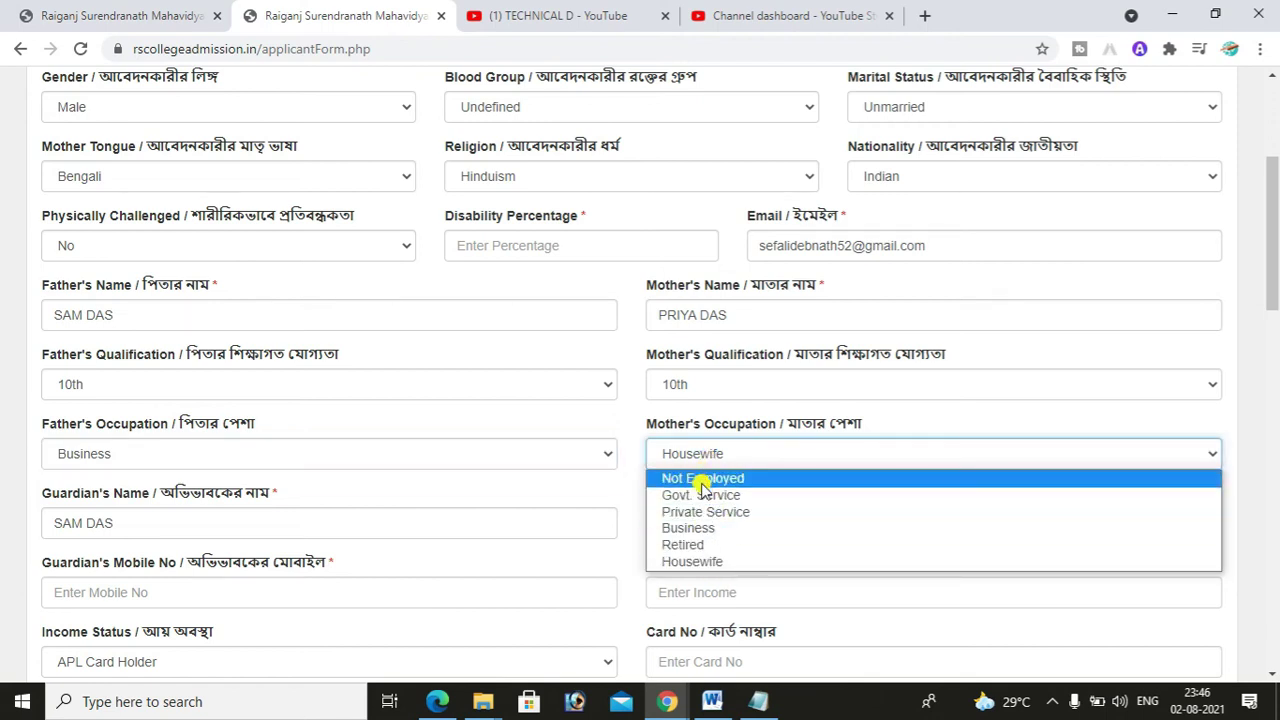
{"action": "left_click", "coordinate": [716, 562]}
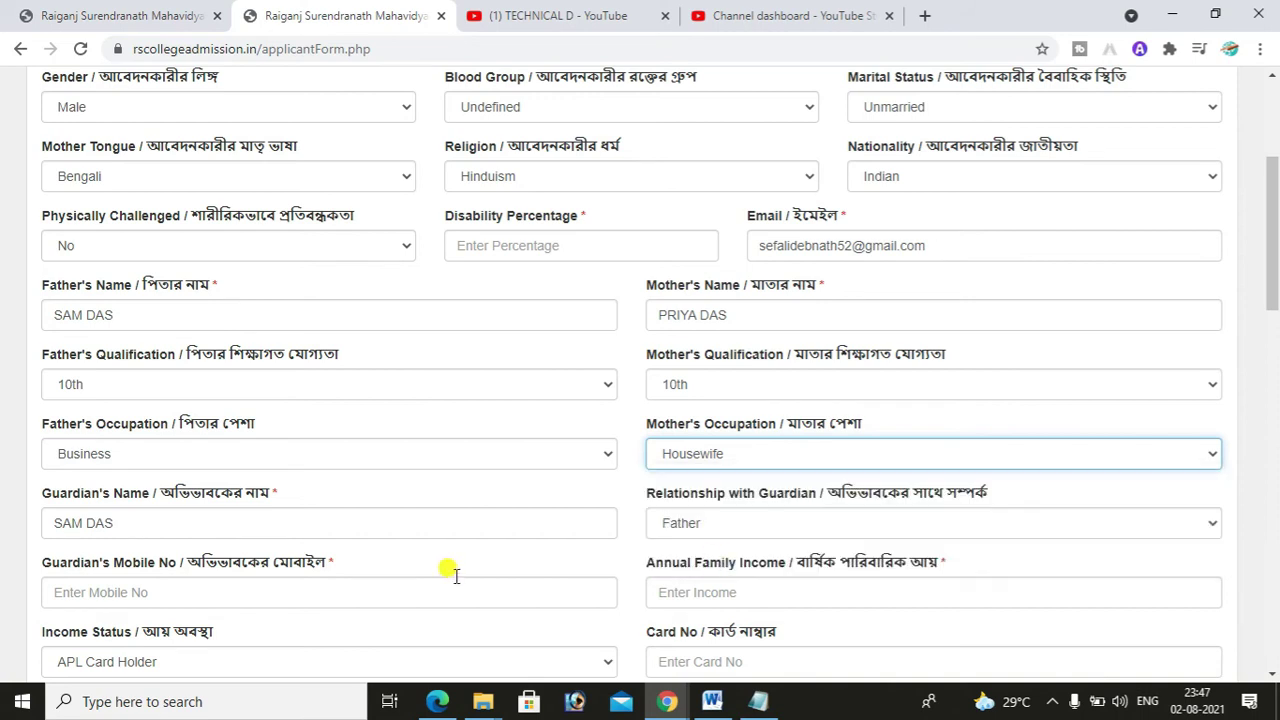
{"action": "scroll", "coordinate": [1276, 272], "scroll_direction": "down", "scroll_amount": 1}
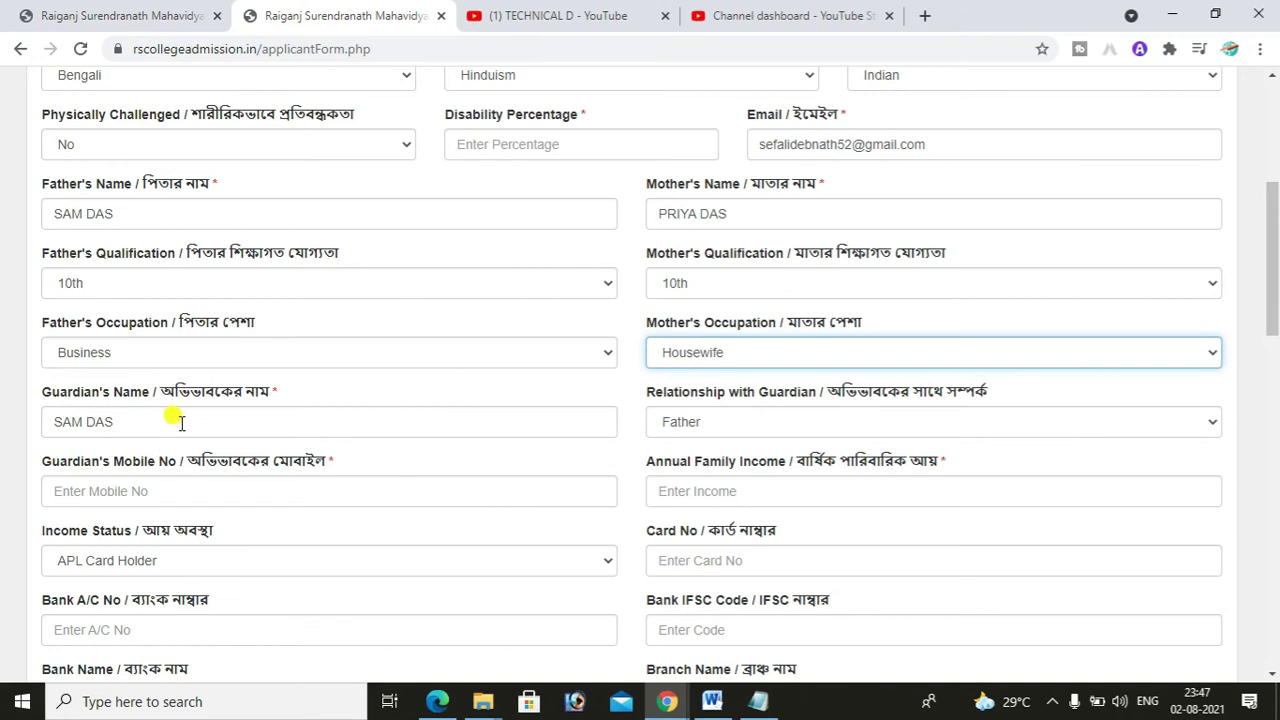
- Check the guardian's name and keep Father as the guardian relationship
{"action": "left_click", "coordinate": [180, 422]}
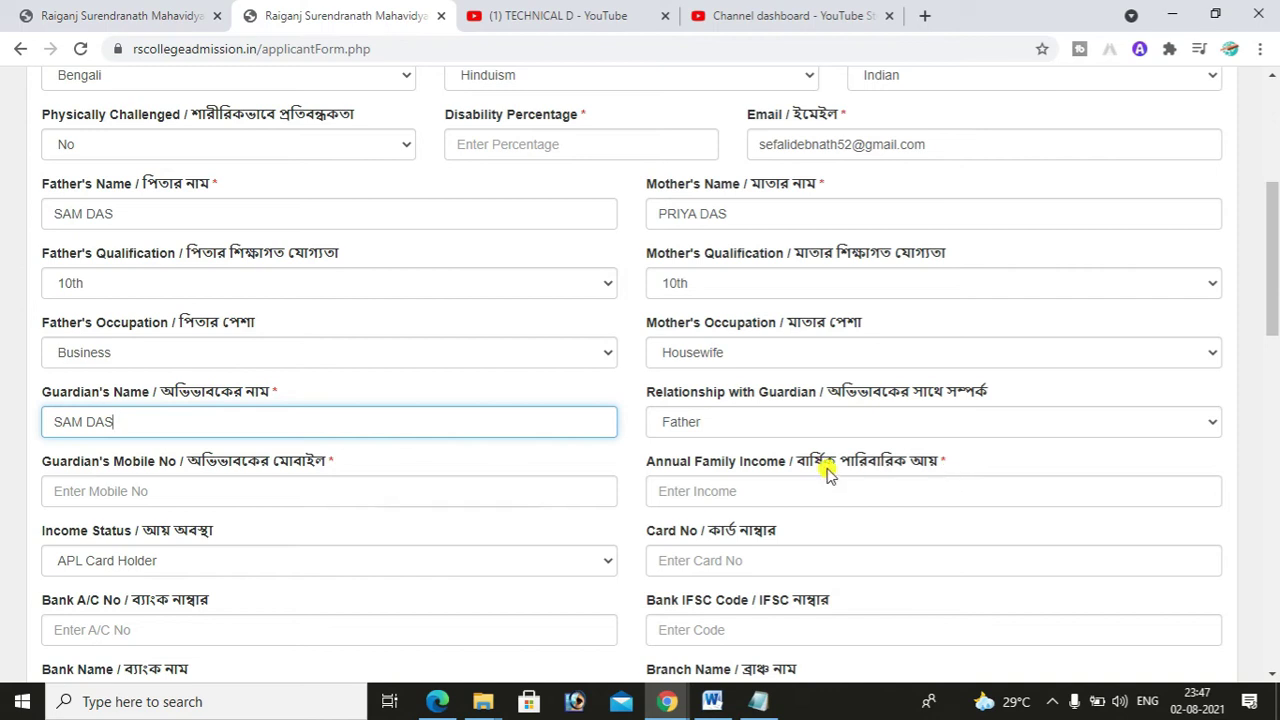
{"action": "left_click", "coordinate": [717, 423]}
{"action": "left_click", "coordinate": [717, 423]}
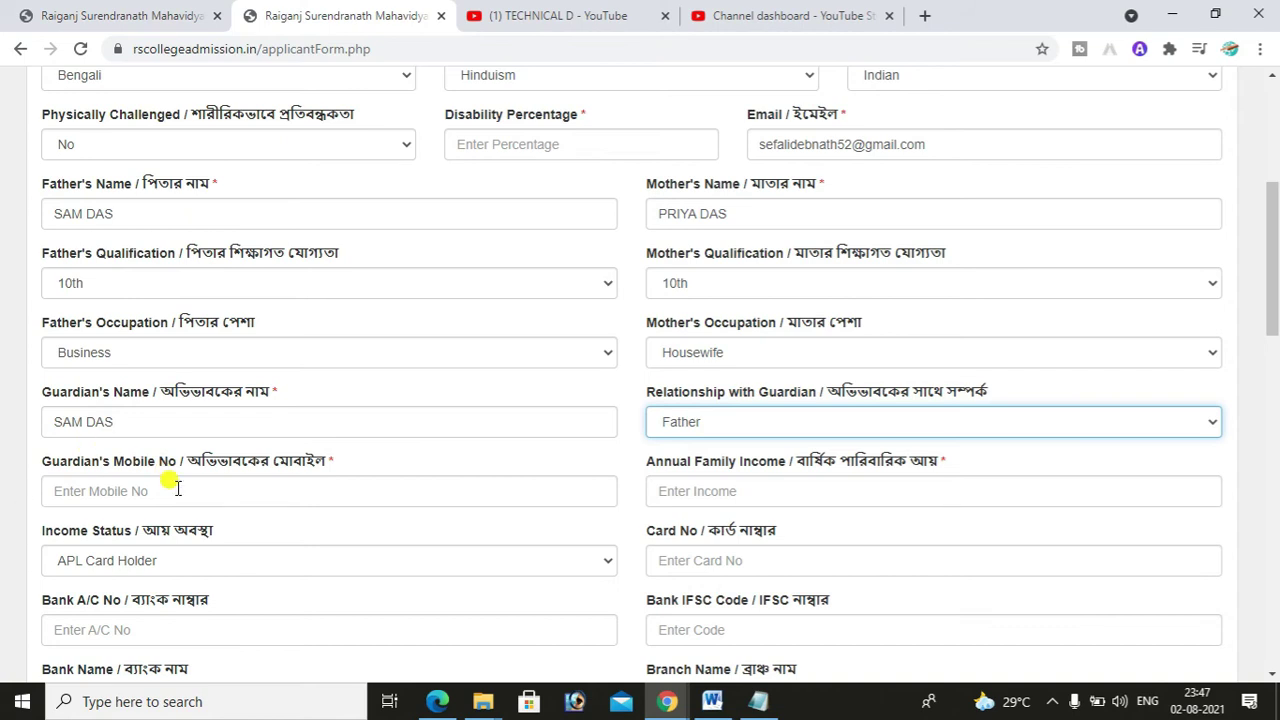
- Enter the guardian's mobile number and an annual family income of 60000
{"action": "left_click", "coordinate": [176, 487]}
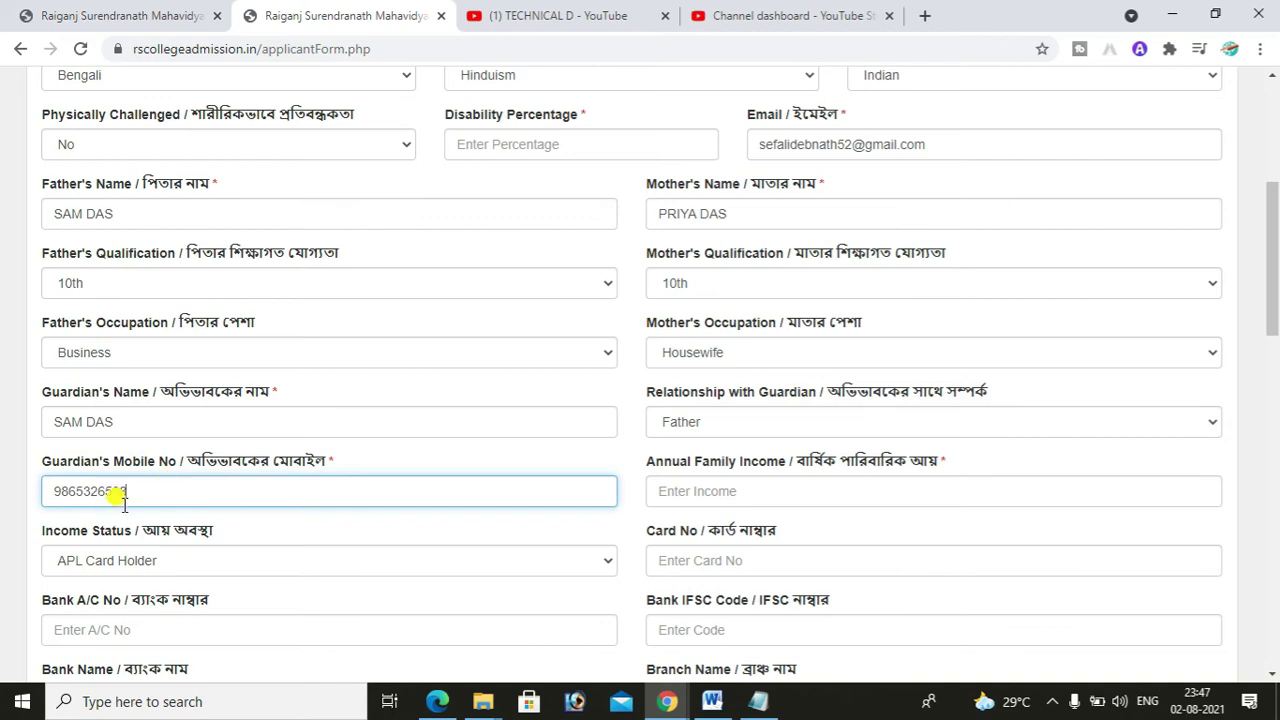
{"action": "left_click", "coordinate": [686, 493]}
{"action": "type", "text": "60000"}
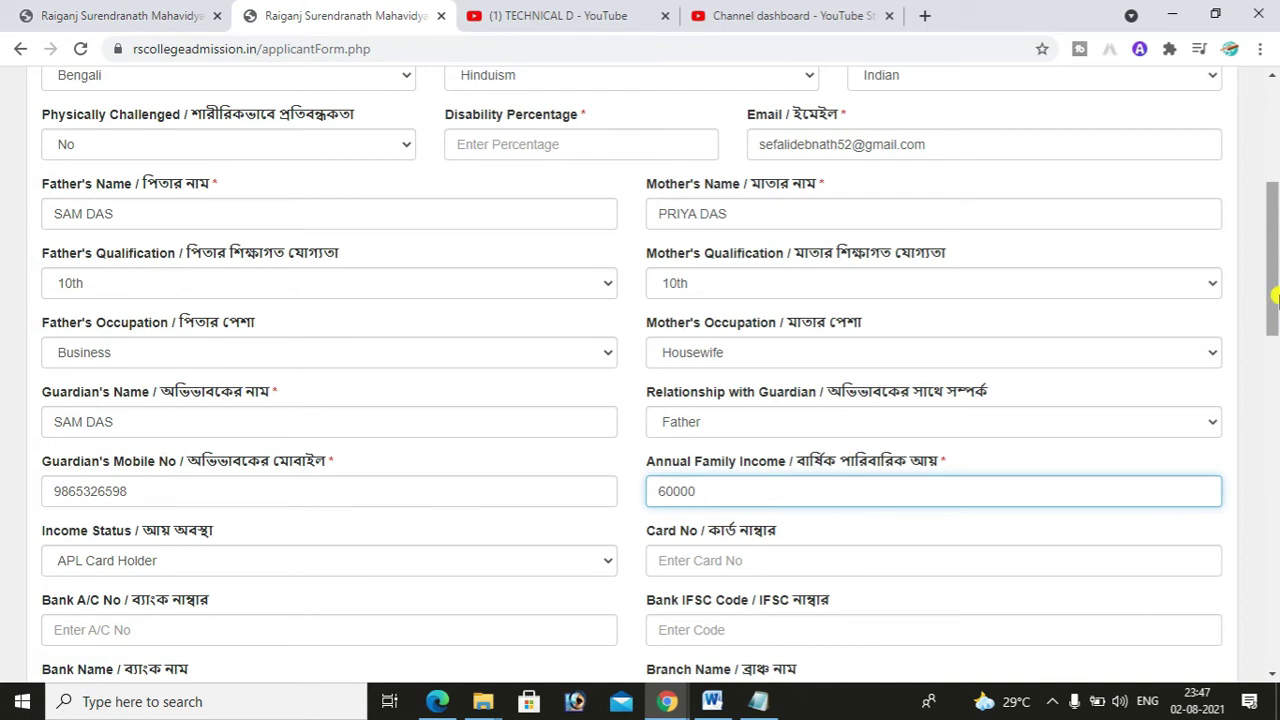
{"action": "scroll", "coordinate": [1109, 371], "scroll_direction": "down", "scroll_amount": 1}
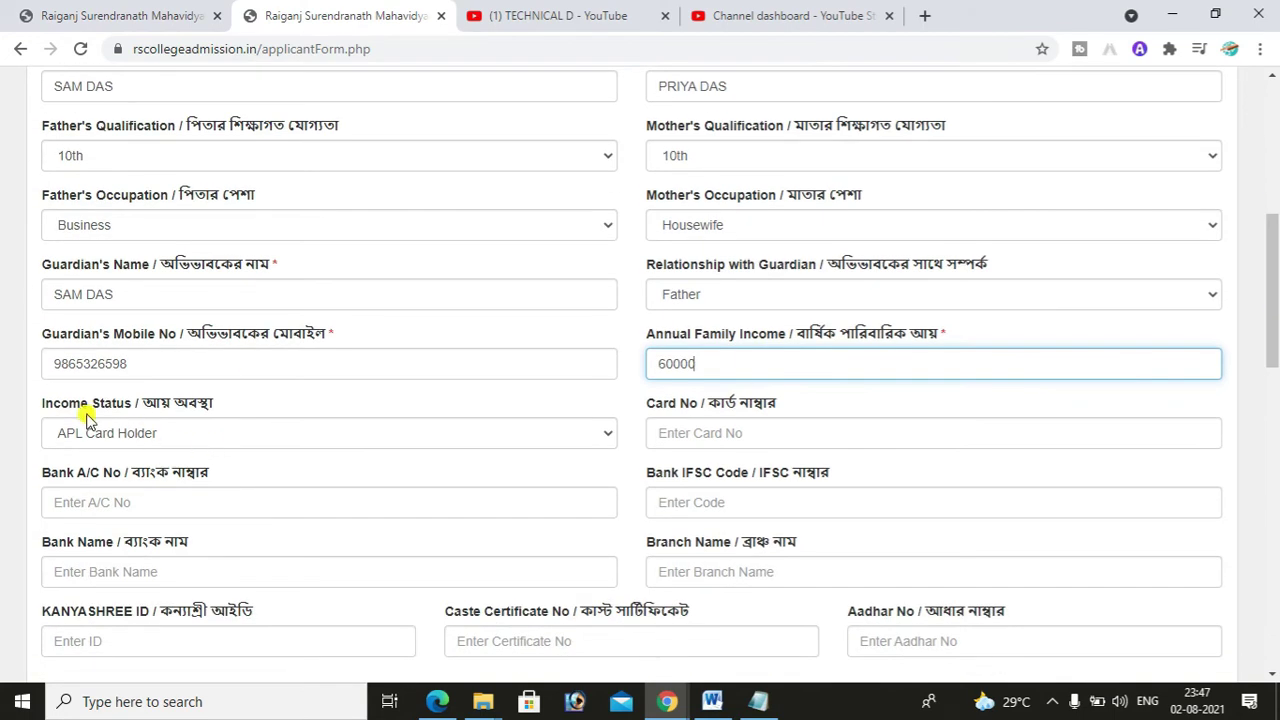
{"action": "left_click", "coordinate": [265, 444]}
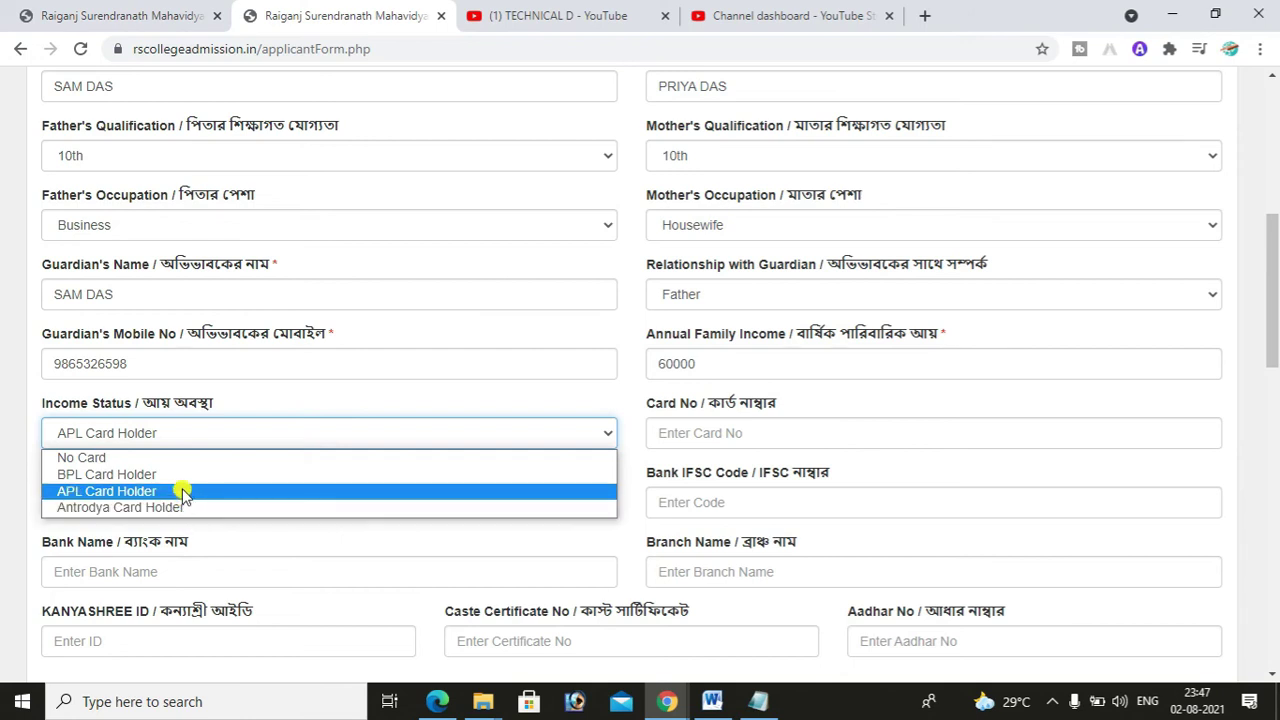
{"action": "left_click", "coordinate": [183, 491]}
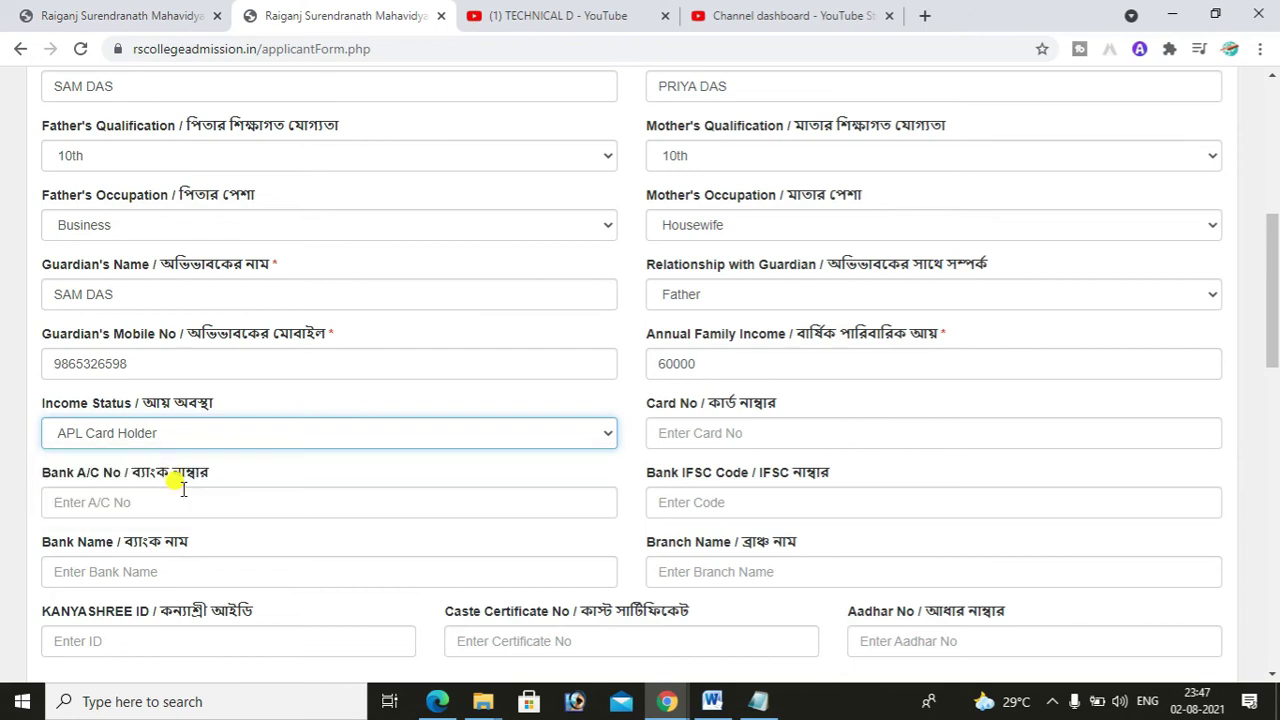
{"action": "left_click", "coordinate": [740, 433]}
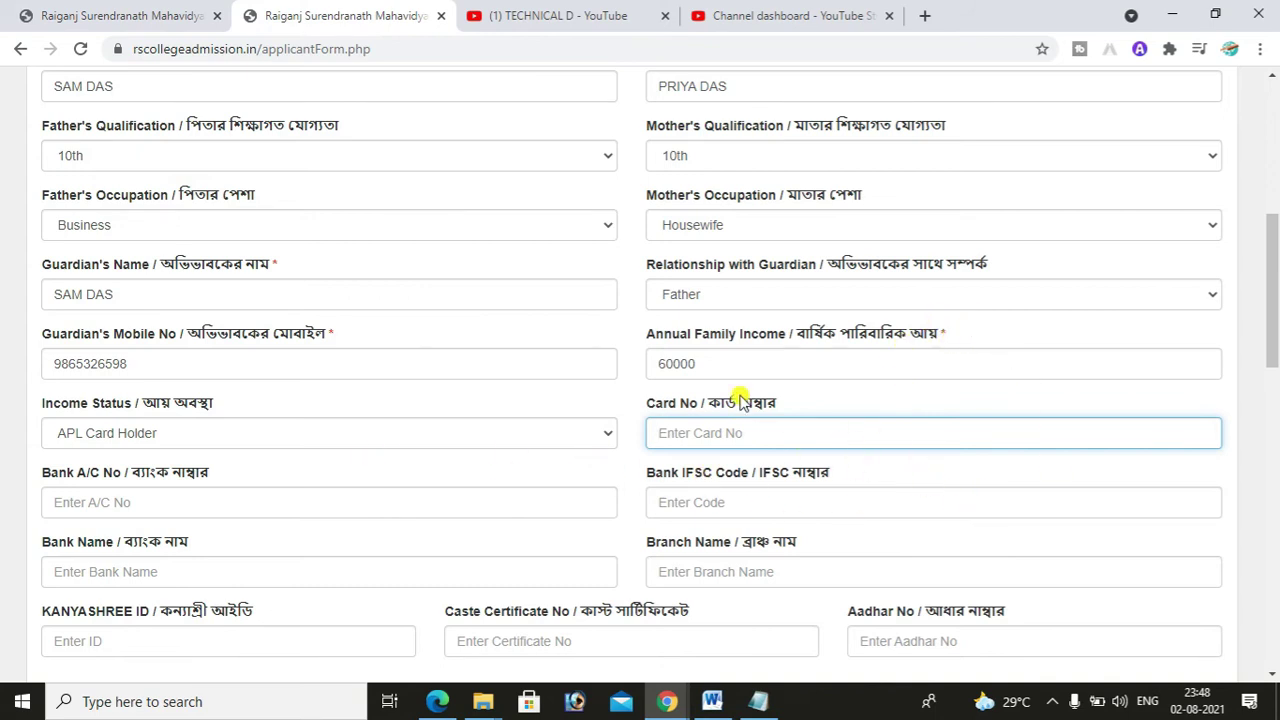
{"action": "left_click_drag", "start_coordinate": [1275, 335], "coordinate": [1275, 351]}
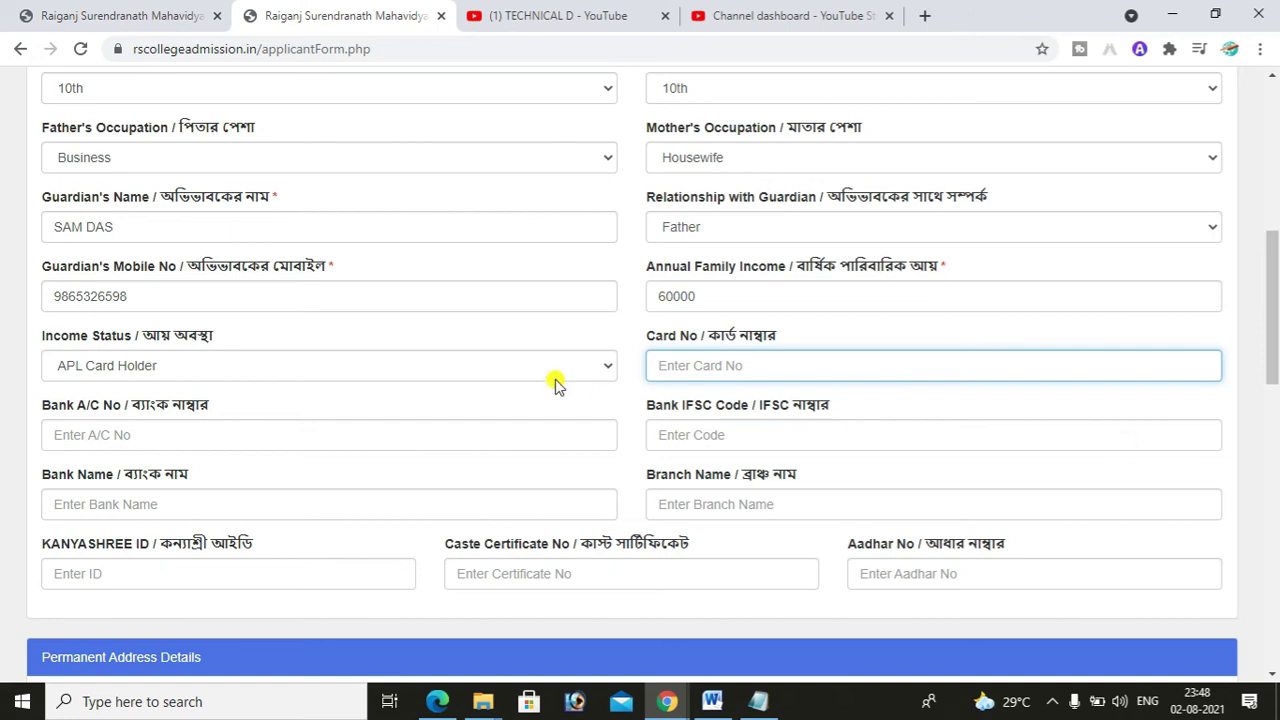
{"action": "left_click", "coordinate": [511, 366]}
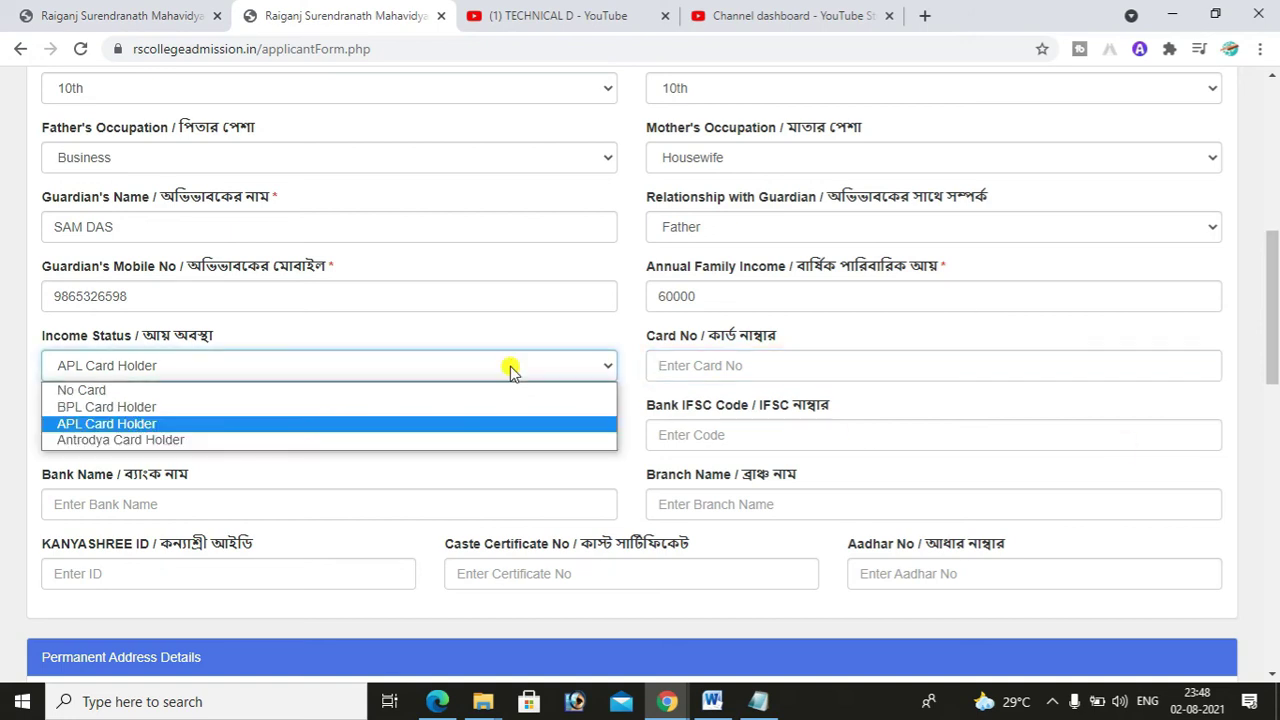
{"action": "left_click", "coordinate": [178, 424]}
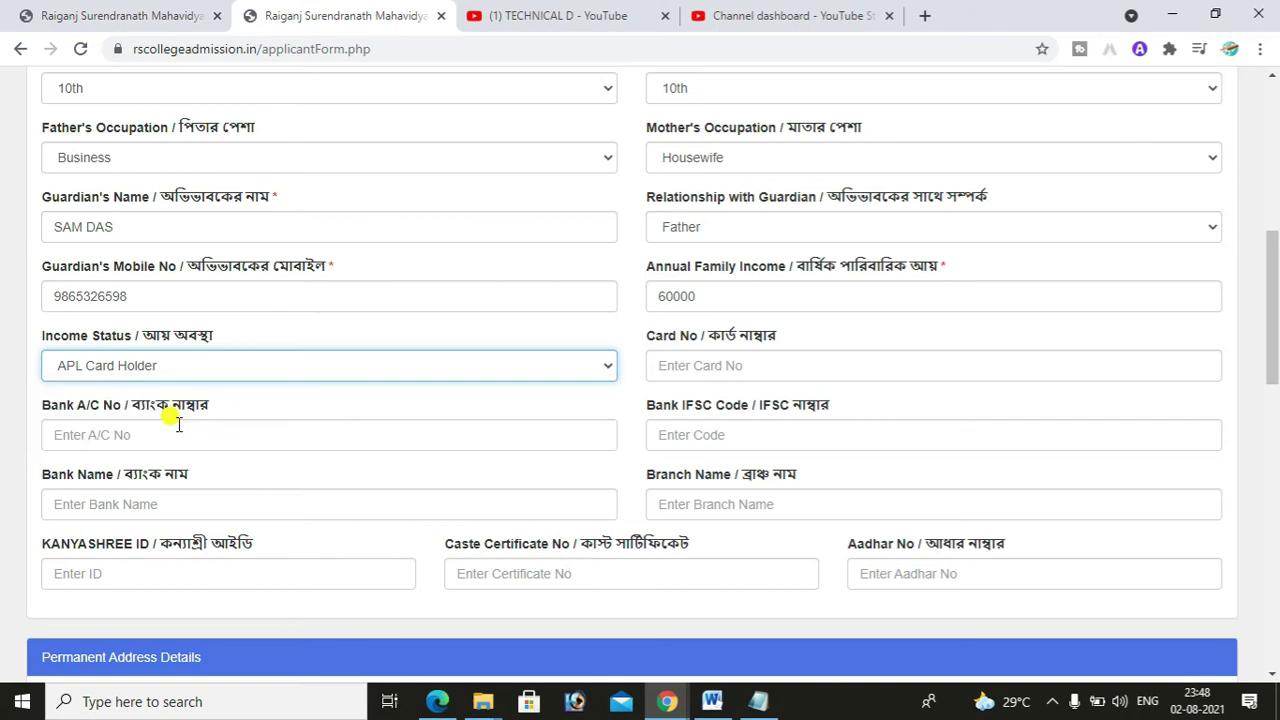
{"action": "left_click", "coordinate": [762, 363]}
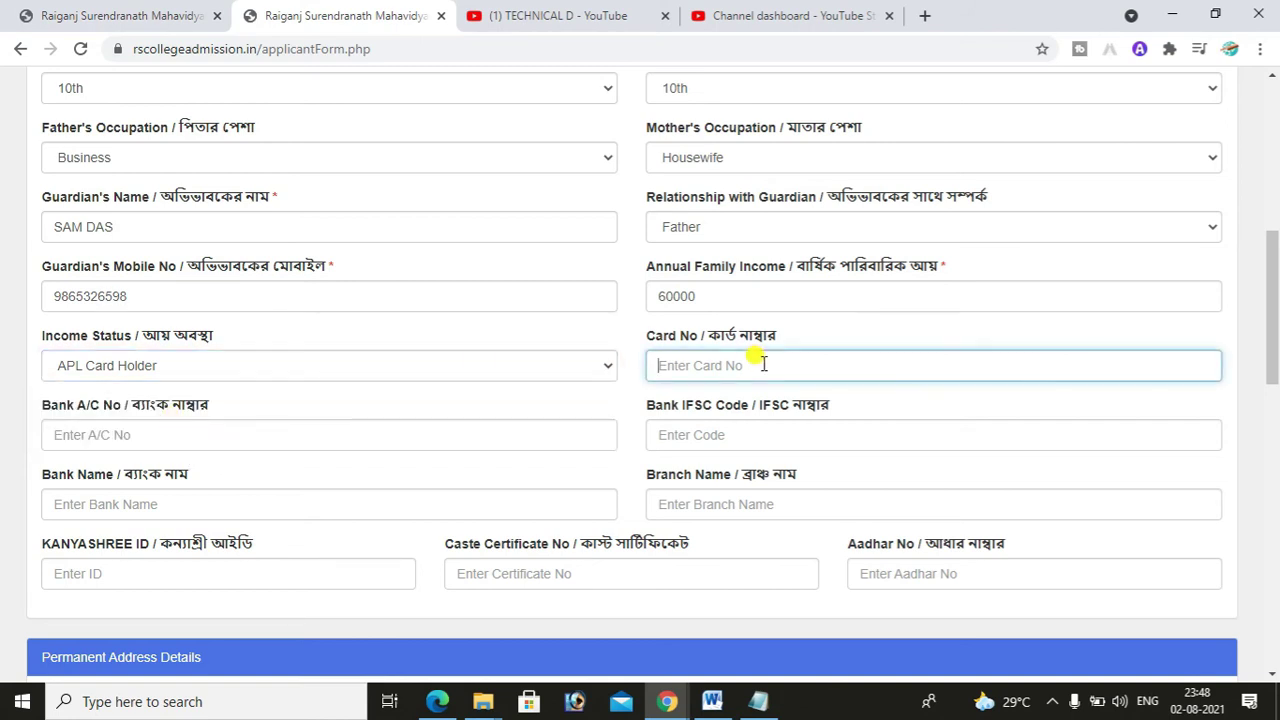
{"action": "left_click", "coordinate": [176, 428]}
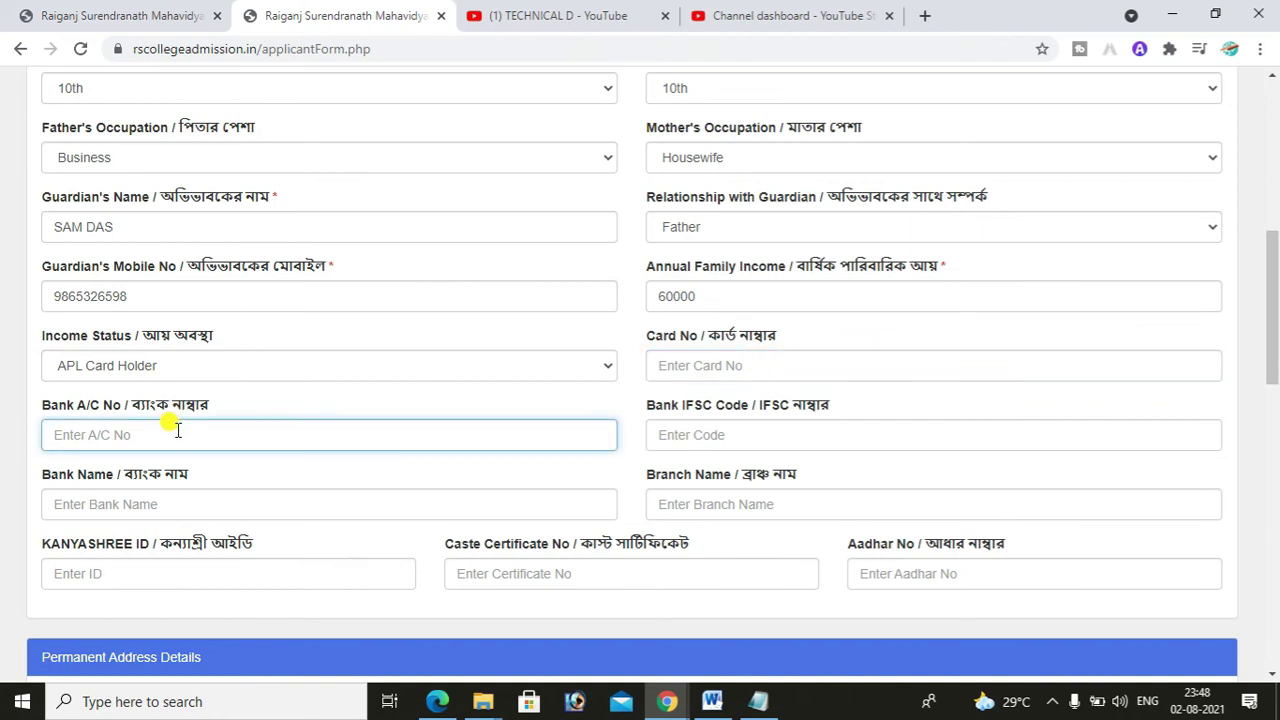
{"action": "left_click", "coordinate": [714, 436]}
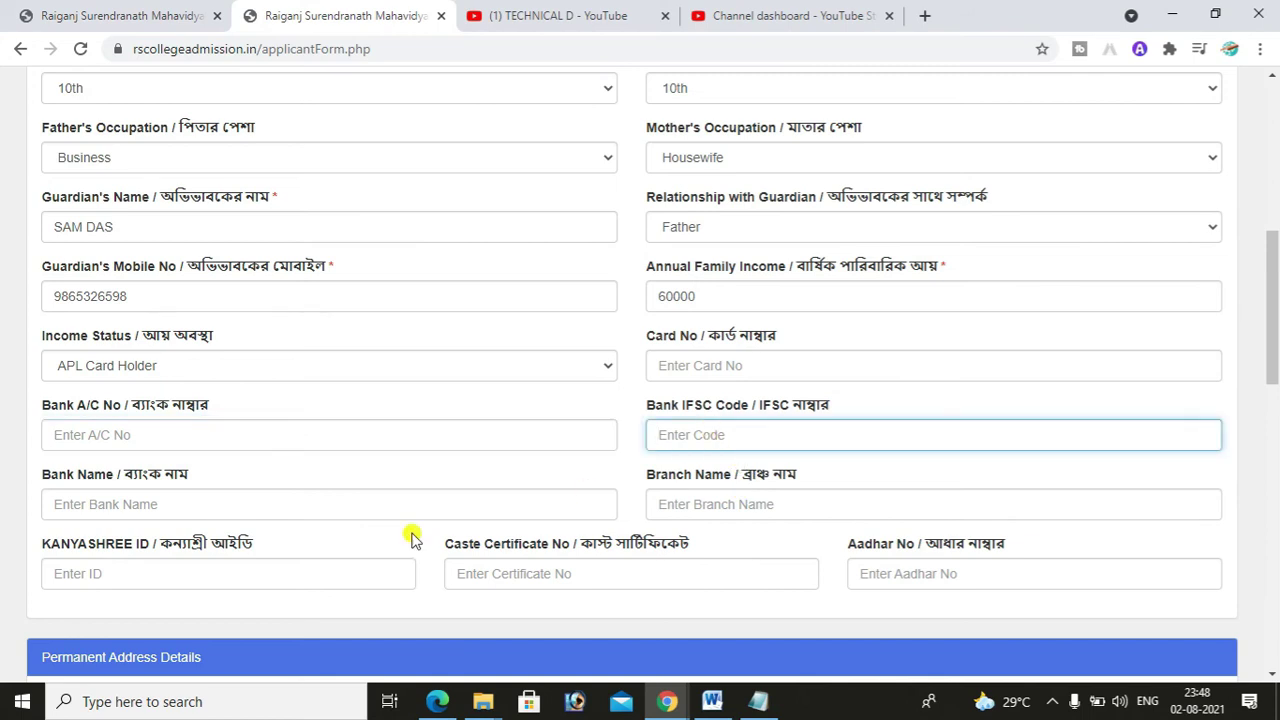
{"action": "left_click", "coordinate": [122, 506]}
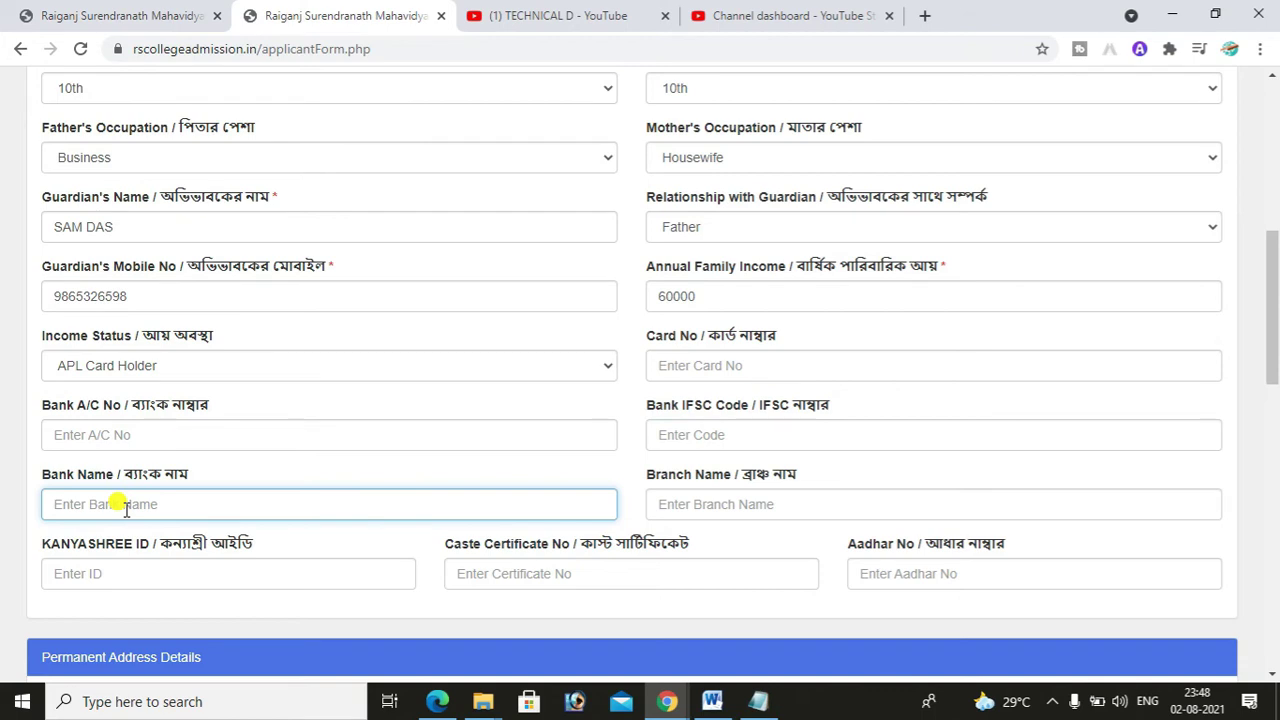
{"action": "left_click", "coordinate": [716, 505]}
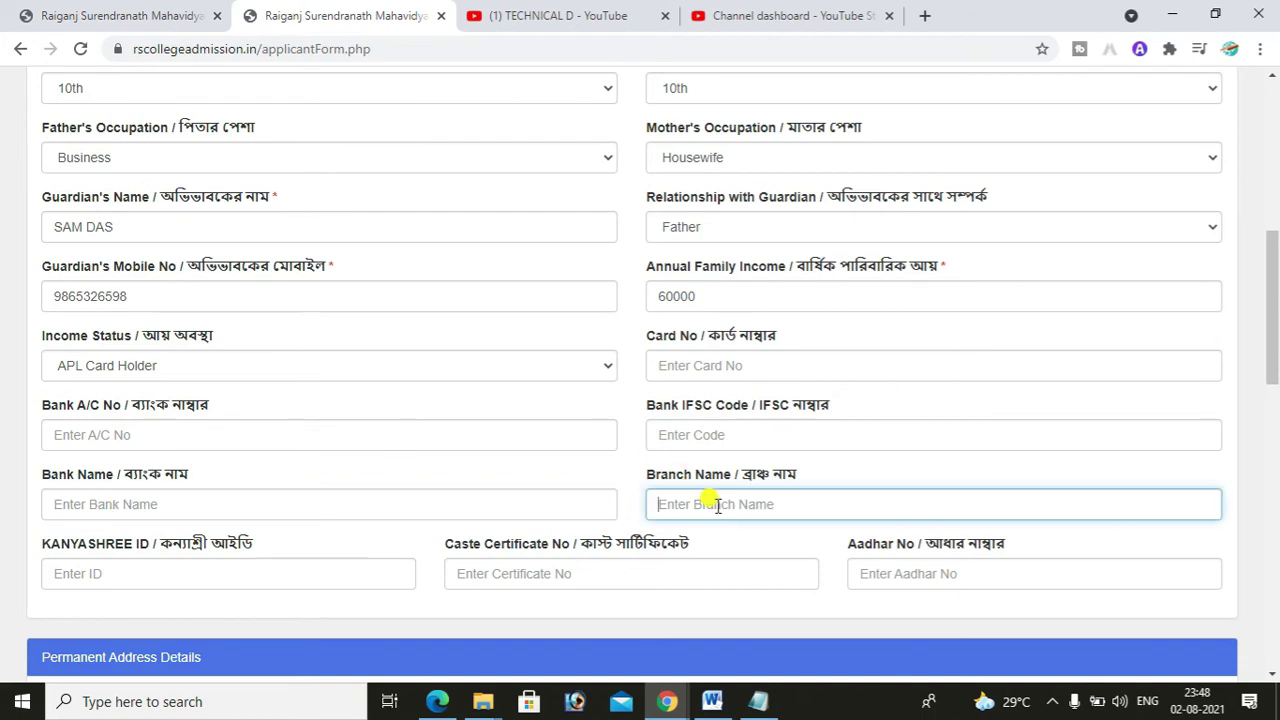
{"action": "left_click", "coordinate": [319, 573]}
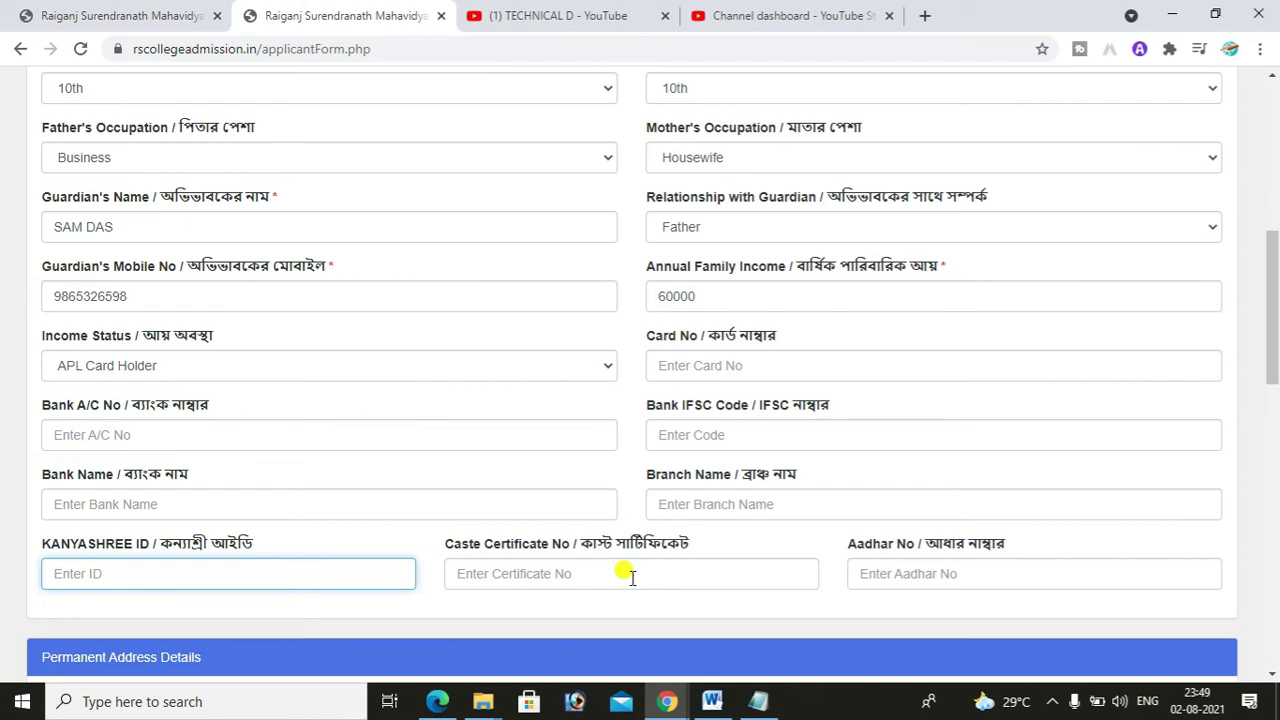
{"action": "left_click", "coordinate": [631, 578]}
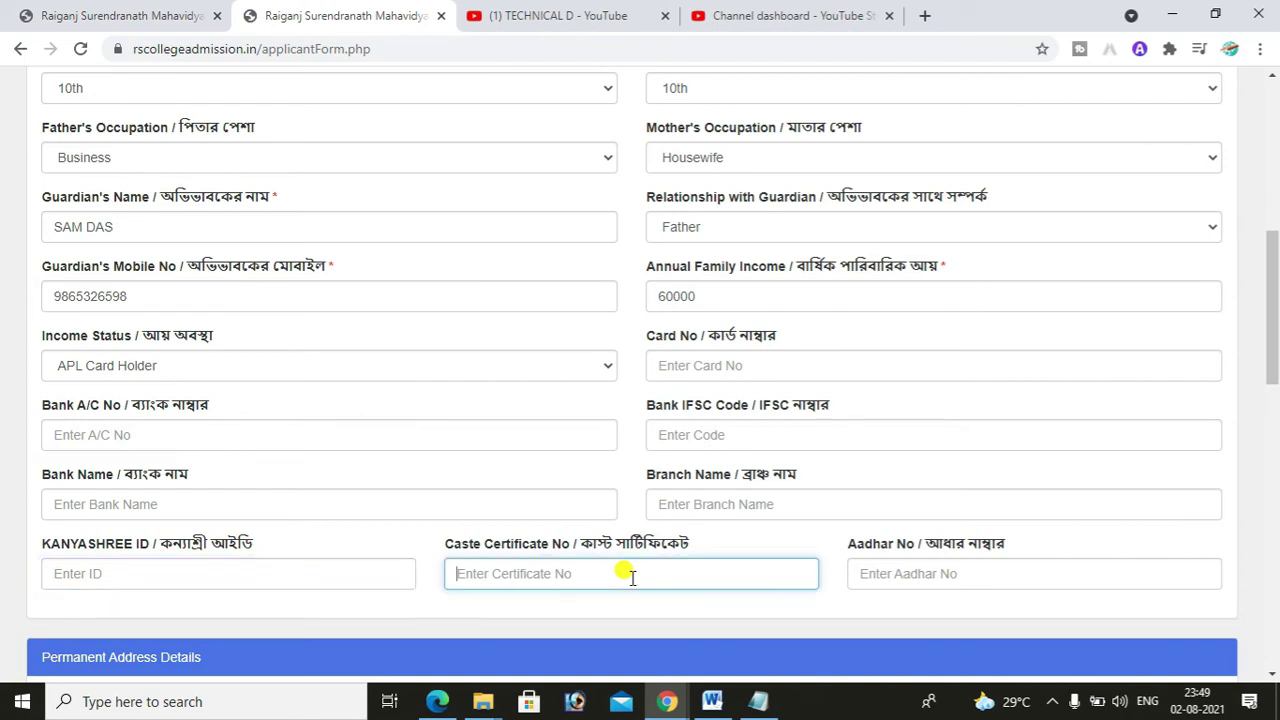
{"action": "left_click_drag", "start_coordinate": [1273, 363], "coordinate": [1273, 399]}
{"action": "left_click", "coordinate": [944, 422]}
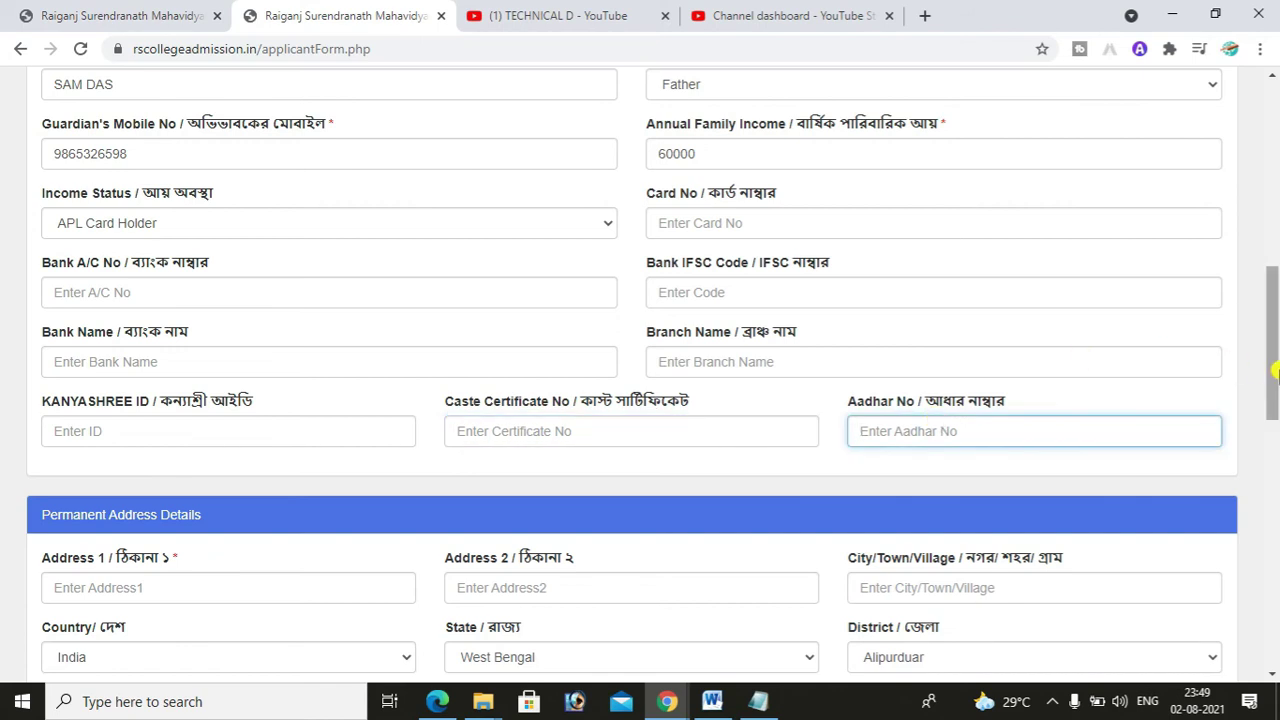
{"action": "left_click_drag", "start_coordinate": [1276, 372], "coordinate": [1276, 366]}
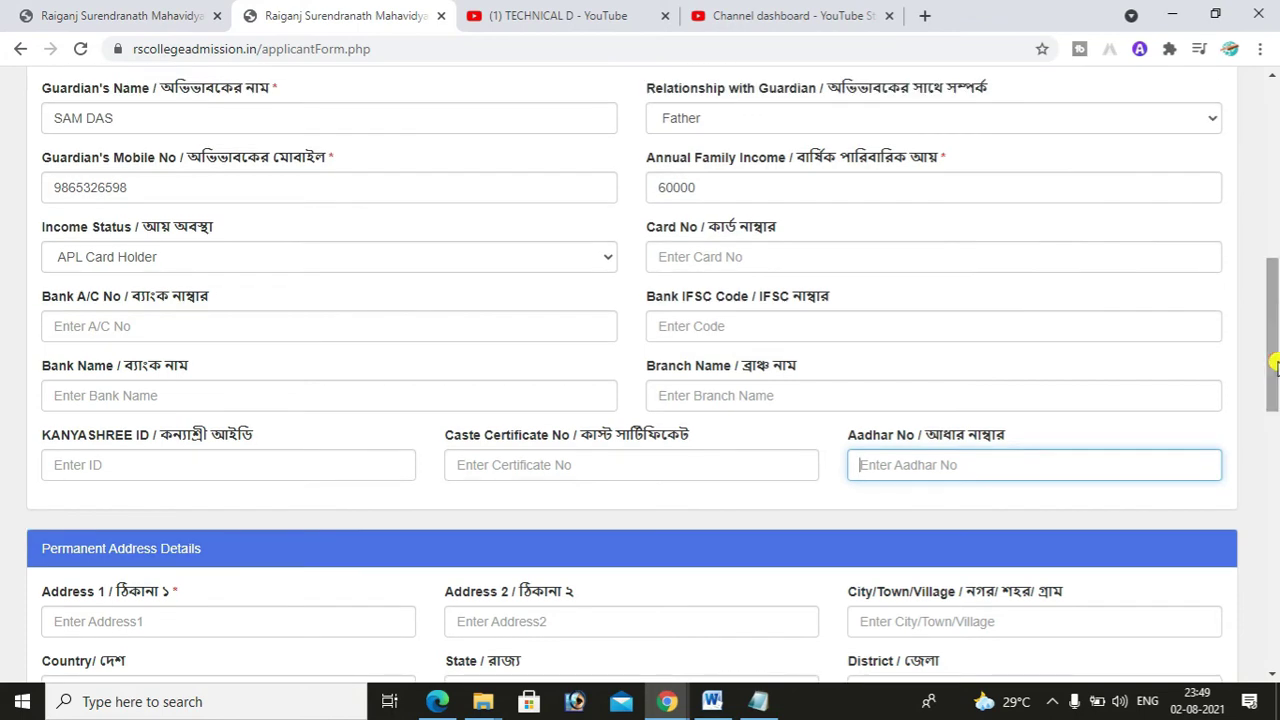
{"action": "left_click_drag", "start_coordinate": [1276, 367], "coordinate": [1276, 403]}
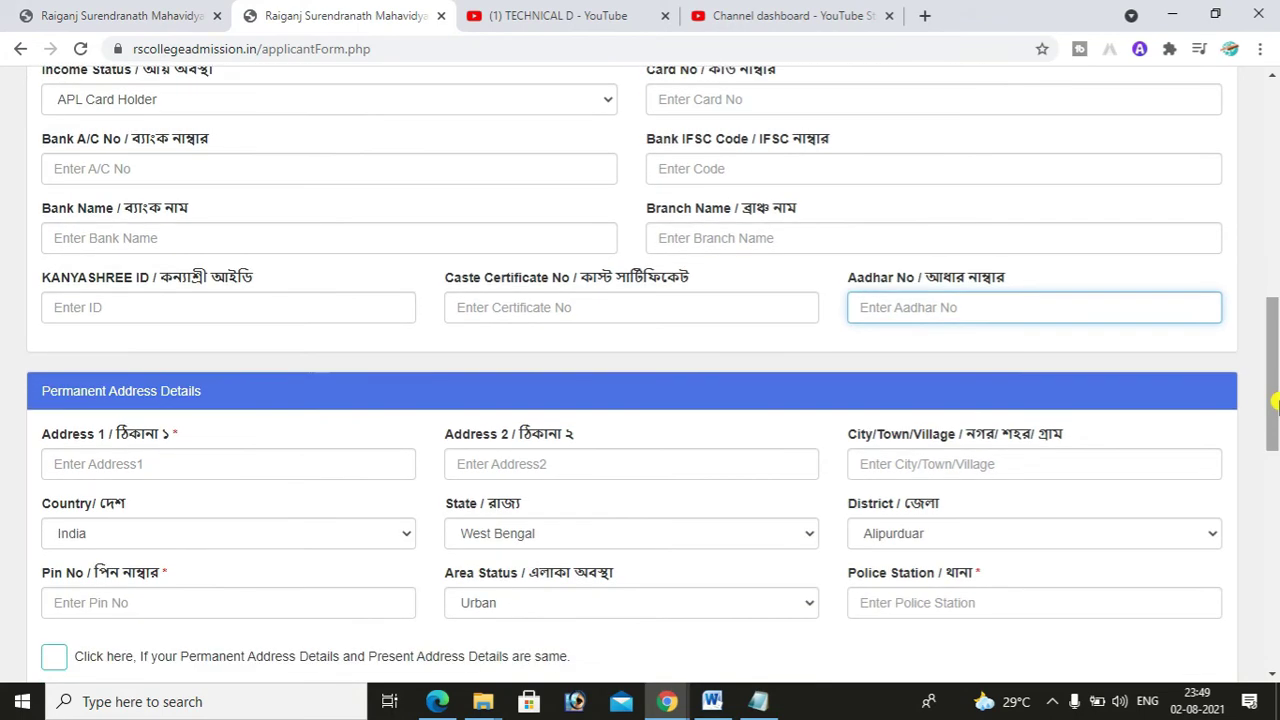
{"action": "left_click", "coordinate": [319, 460]}
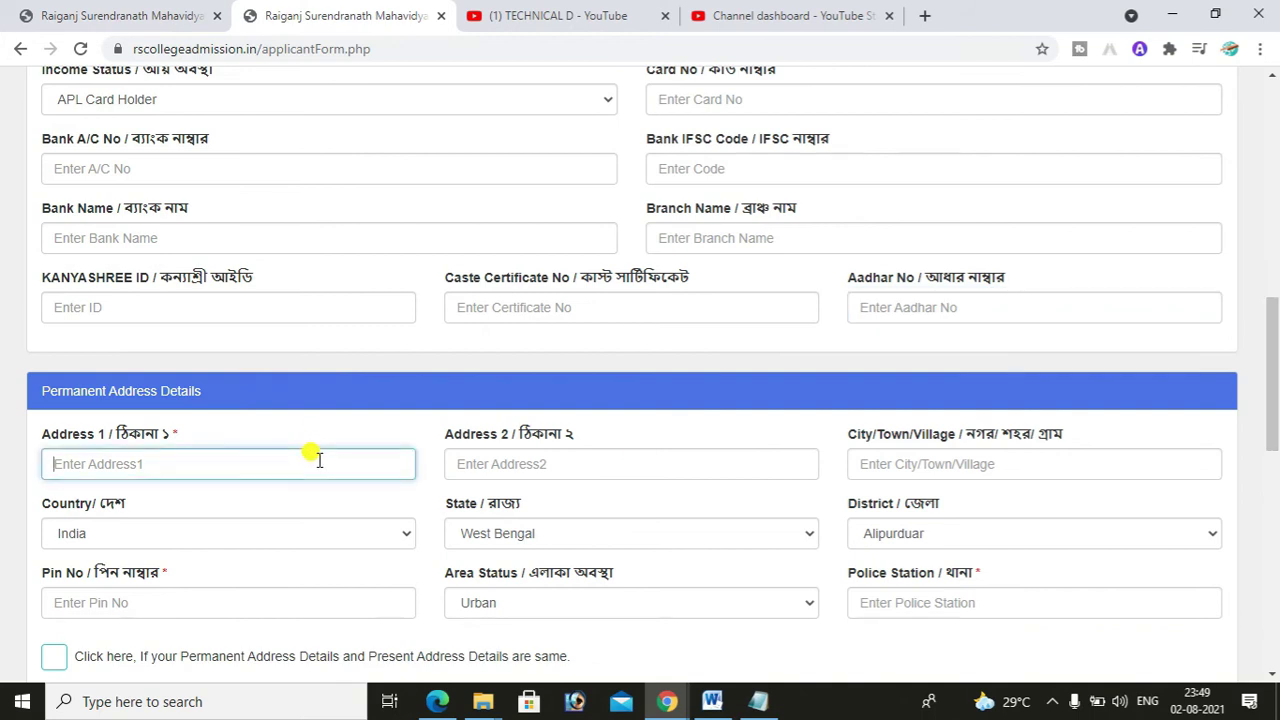
- Type the permanent address lines, Uttar Dinajpur district, pin code and police station
{"action": "type", "text": "RA"}
{"action": "key", "text": "BackSpace"}
{"action": "key", "text": "BackSpace"}
{"action": "key", "text": "Tab"}
{"action": "key", "text": "Tab"}
{"action": "type", "text": "RAIGANJ"}
{"action": "key", "text": "Tab"}
{"action": "key", "text": "Tab"}
{"action": "key", "text": "u"}
{"action": "key", "text": "Tab"}
{"action": "type", "text": "733129"}
{"action": "key", "text": "Tab"}
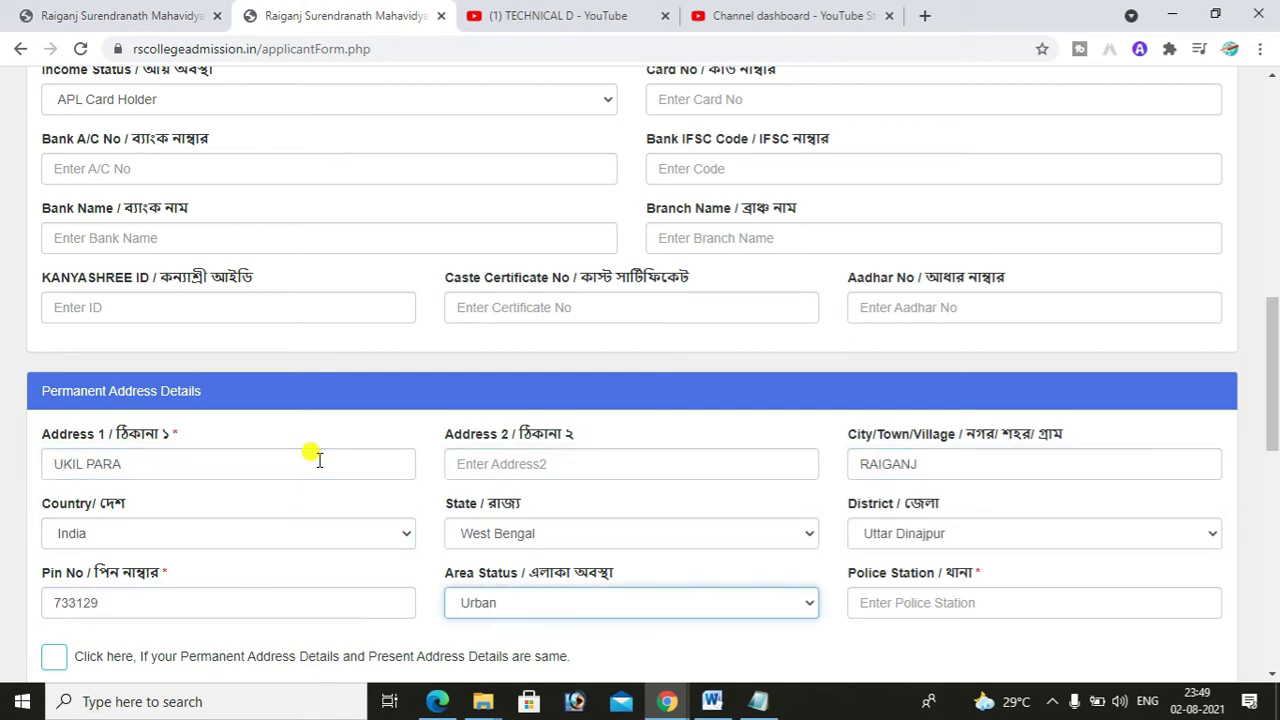
{"action": "key", "text": "Tab"}
{"action": "type", "text": "RAIGANJ"}
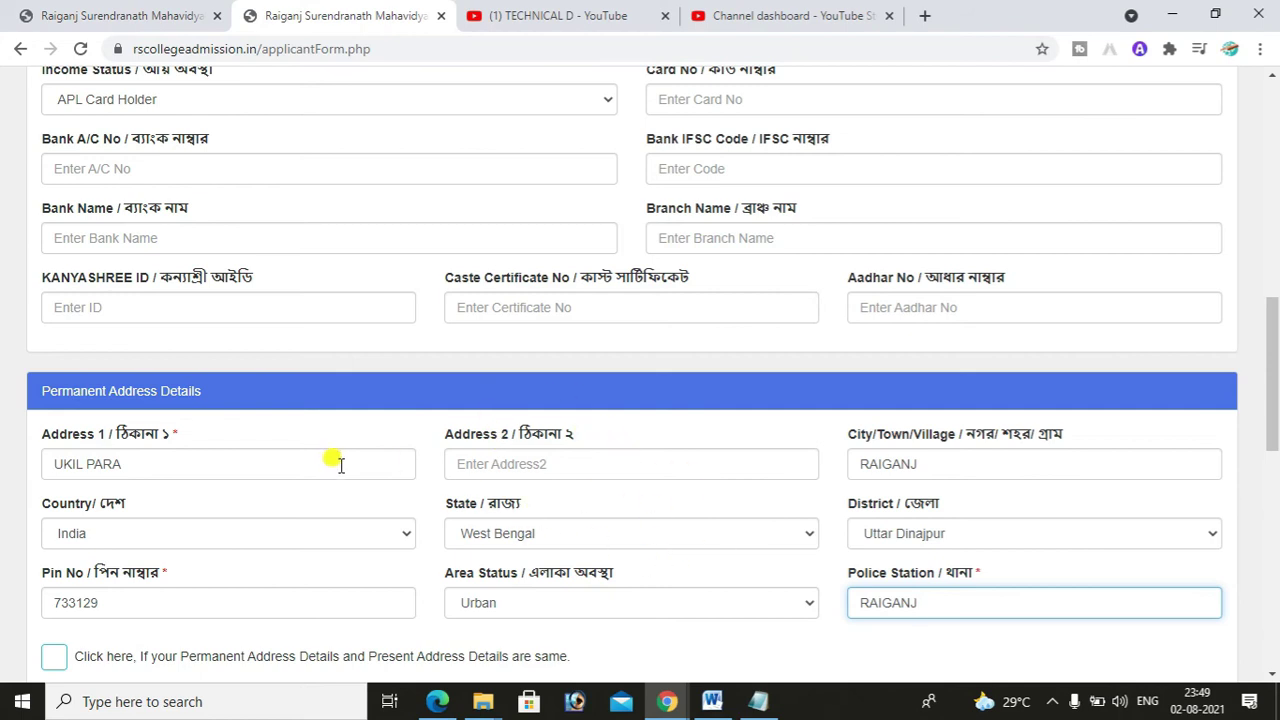
- Keep Uttar Dinajpur as the district and set the area status to Urban
{"action": "left_click", "coordinate": [466, 468]}
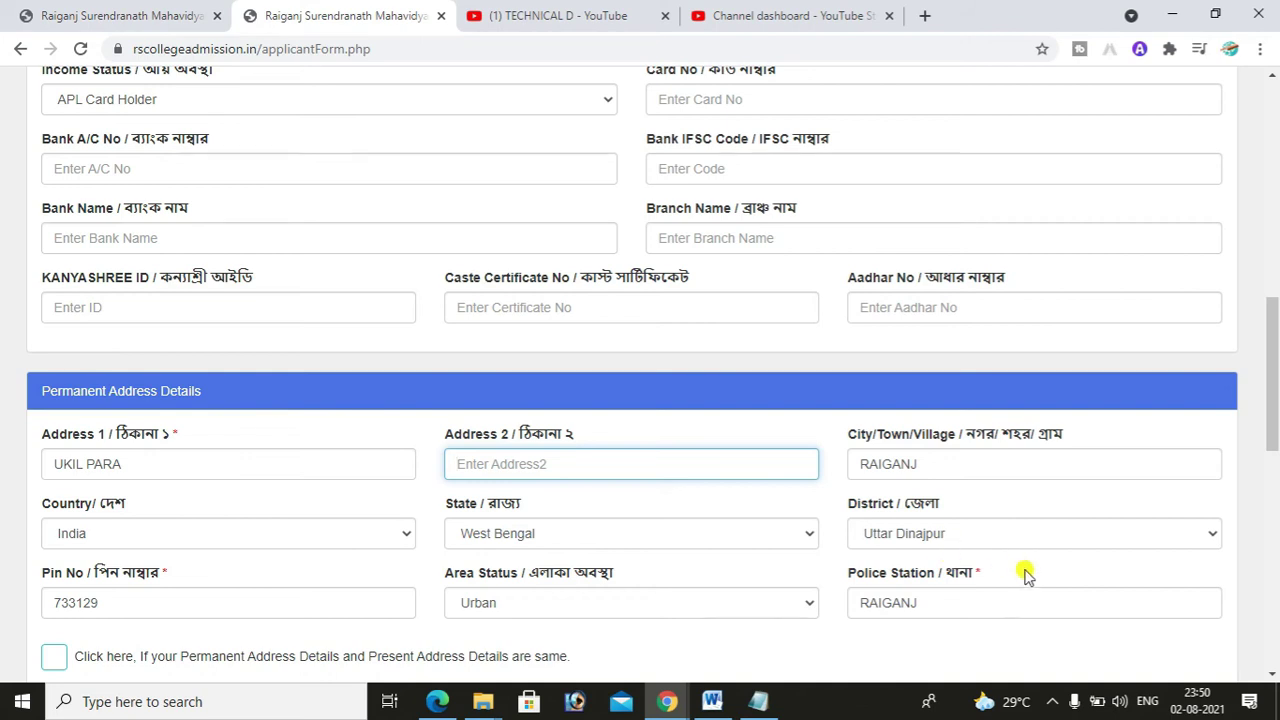
{"action": "left_click", "coordinate": [1017, 538]}
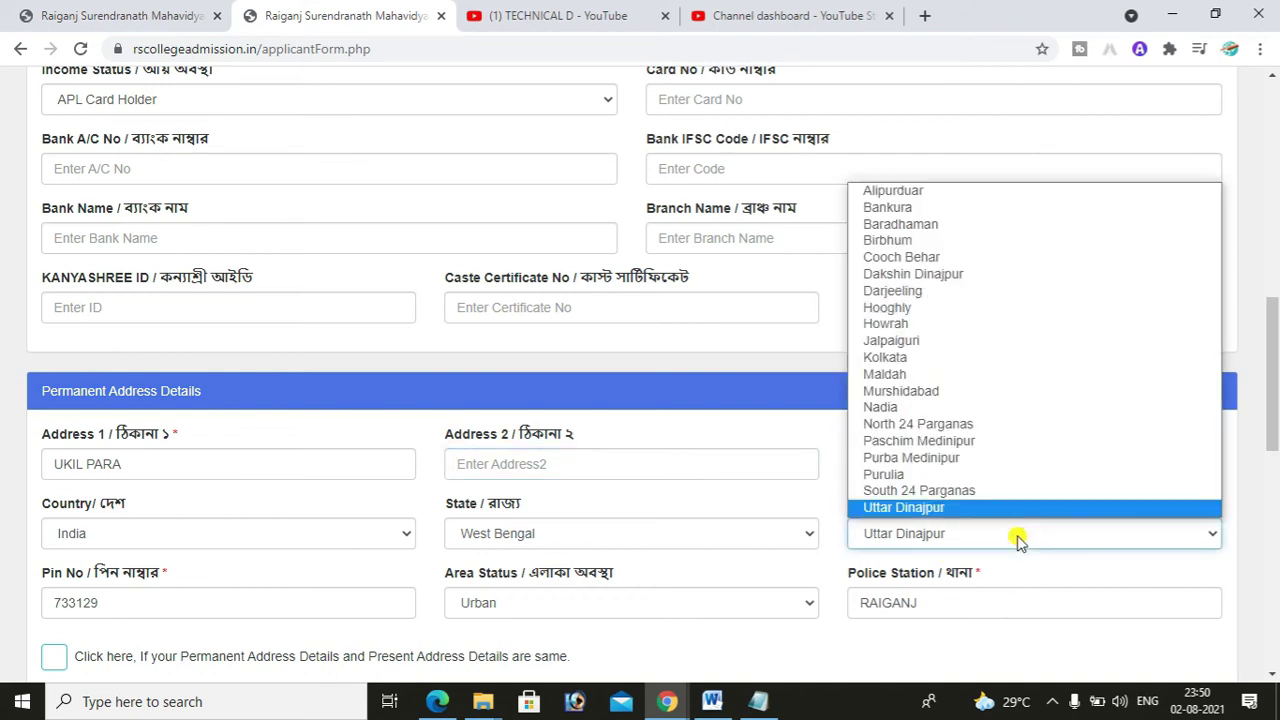
{"action": "left_click", "coordinate": [1017, 538]}
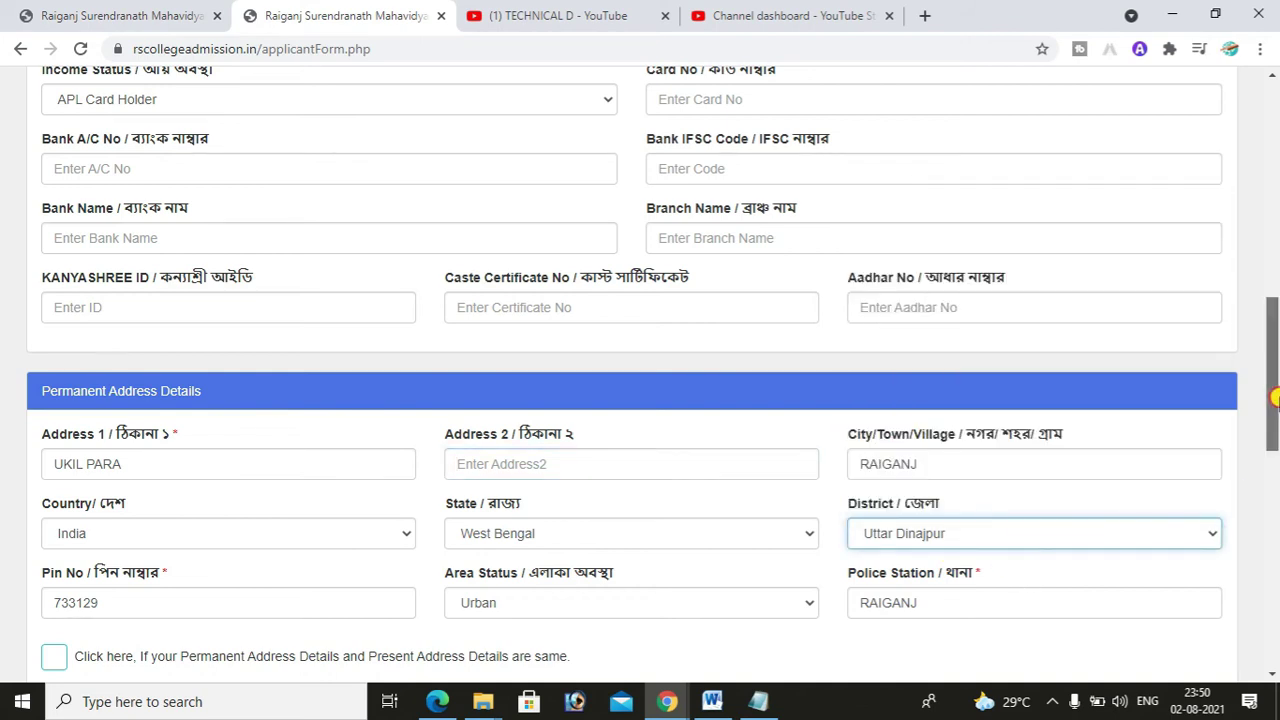
{"action": "scroll", "coordinate": [1275, 420], "scroll_direction": "down", "scroll_amount": 1}
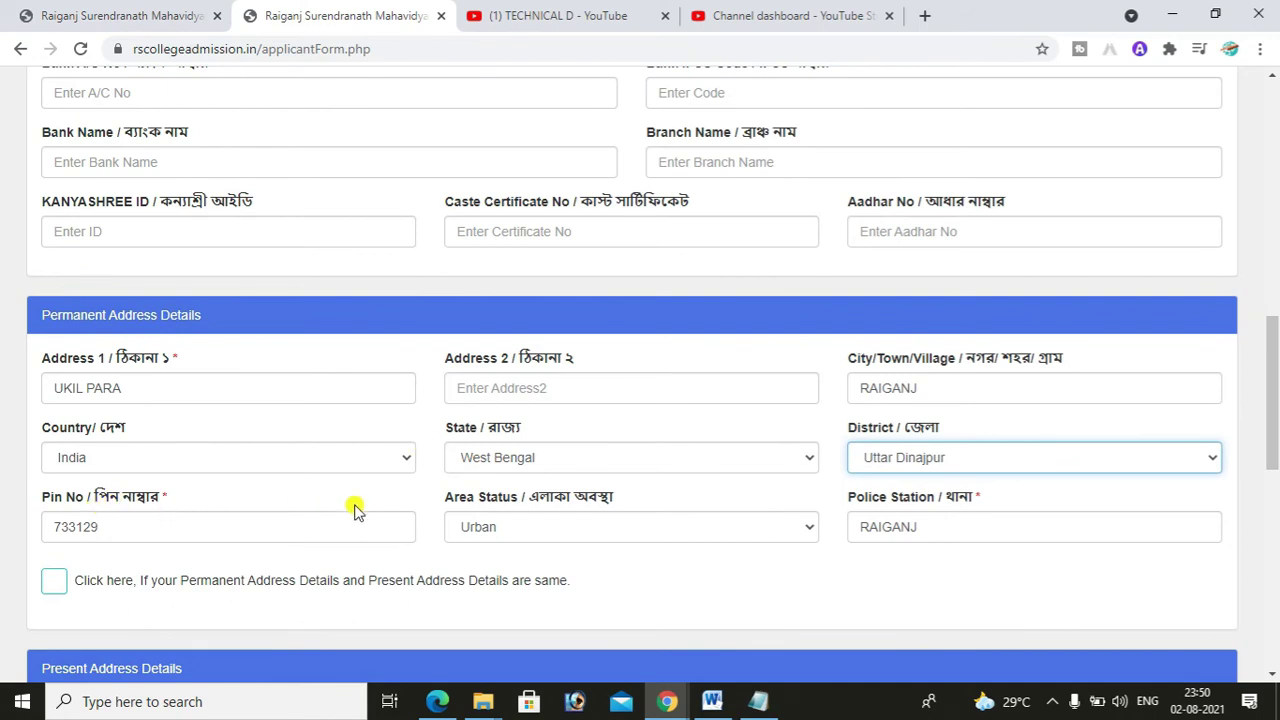
{"action": "left_click", "coordinate": [144, 526]}
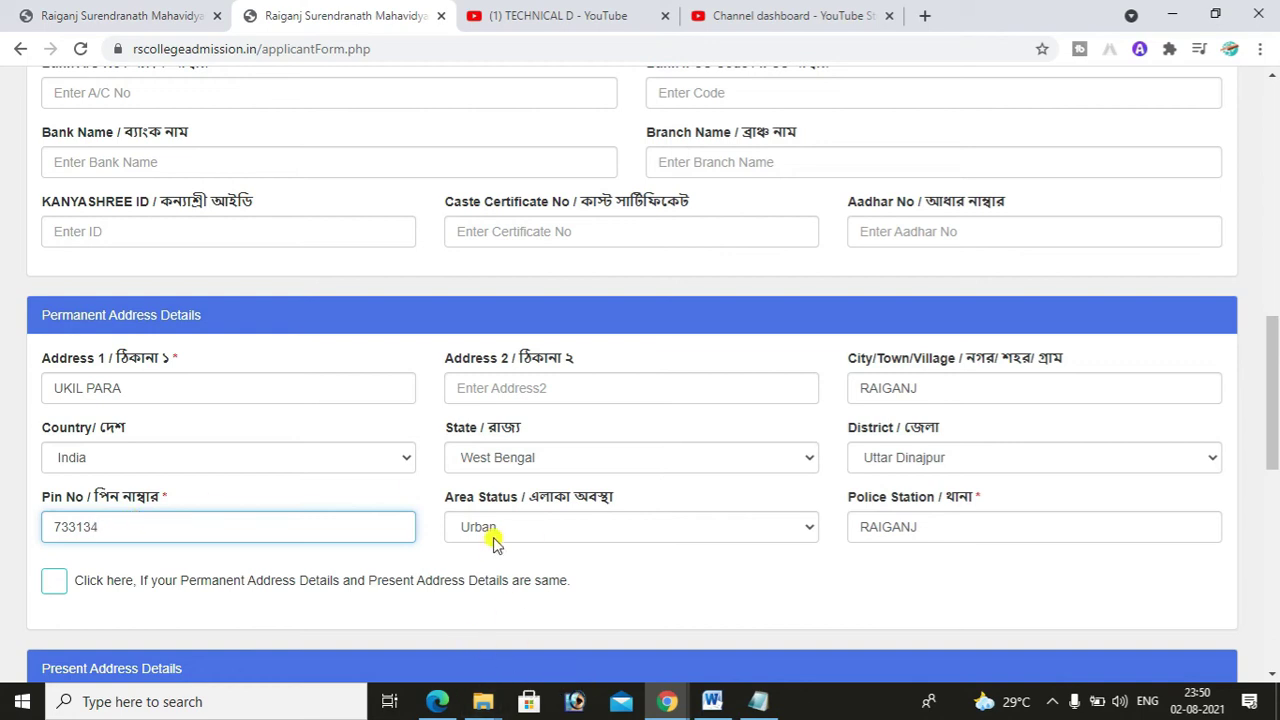
{"action": "left_click", "coordinate": [637, 535]}
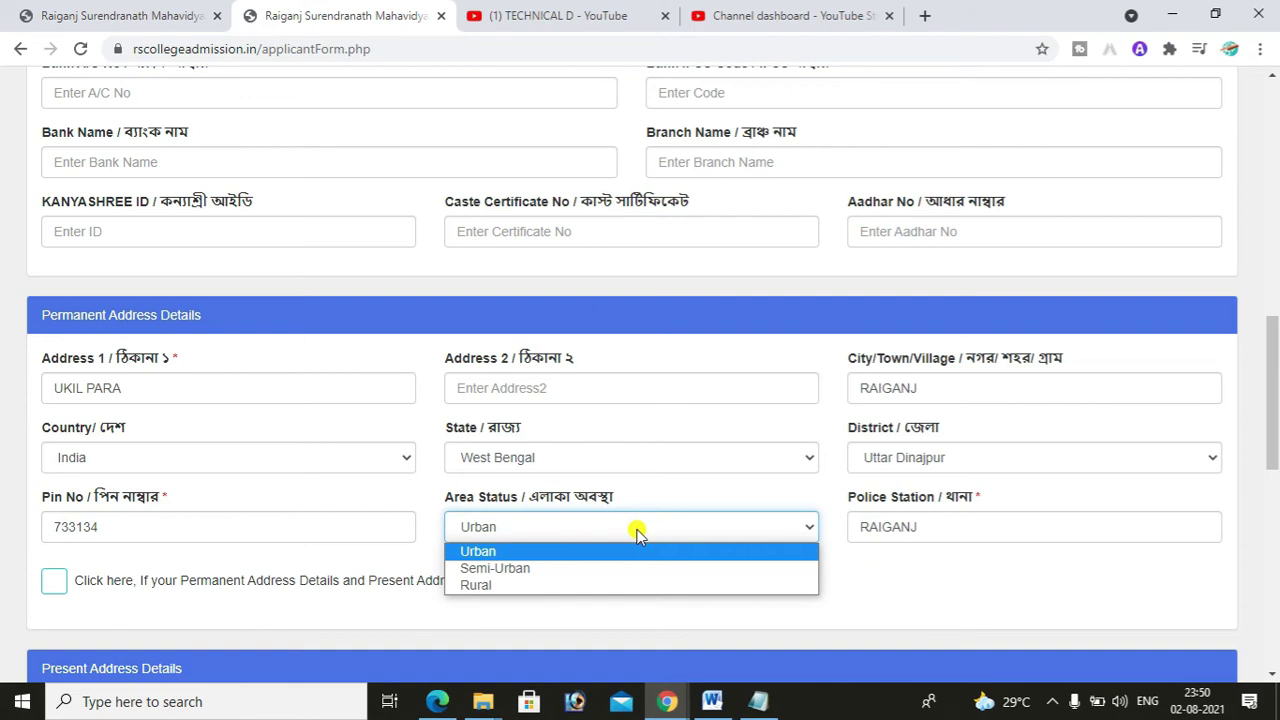
{"action": "left_click", "coordinate": [497, 553]}
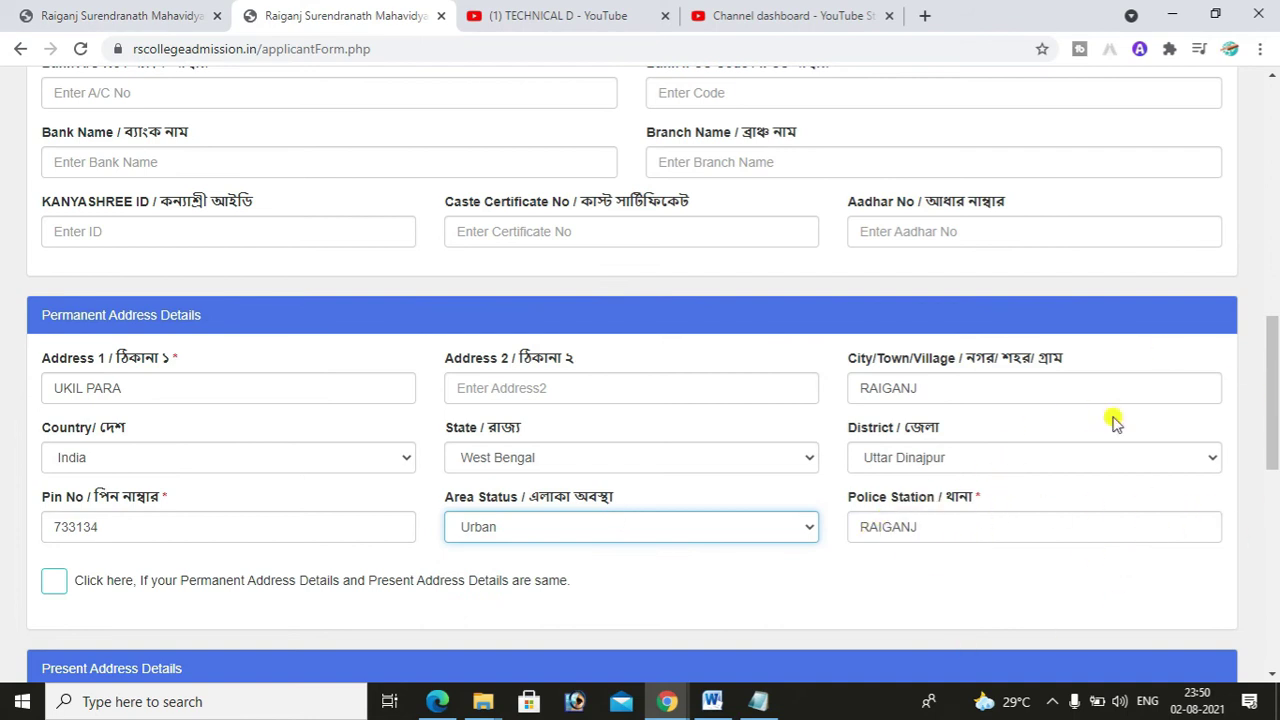
{"action": "scroll", "coordinate": [484, 420], "scroll_direction": "down", "scroll_amount": 1}
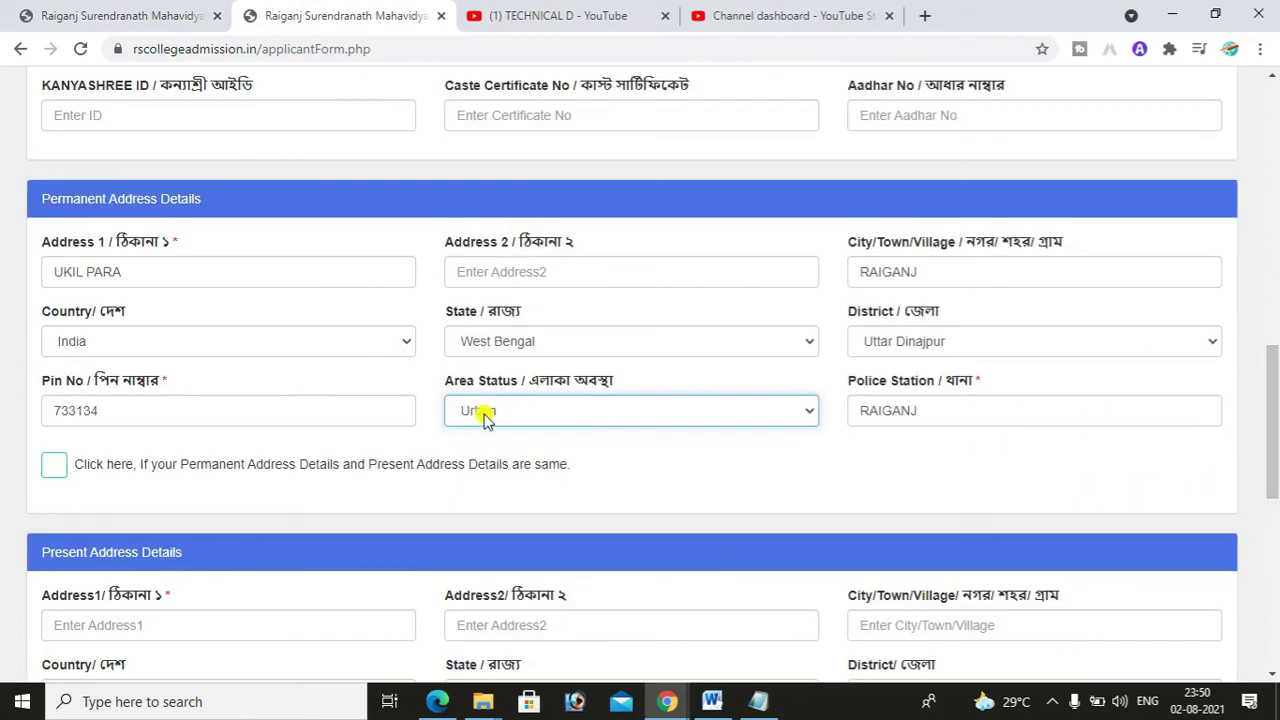
- Tick 'Permanent and Present Address Details are same' to copy the permanent address
{"action": "left_click", "coordinate": [188, 470]}
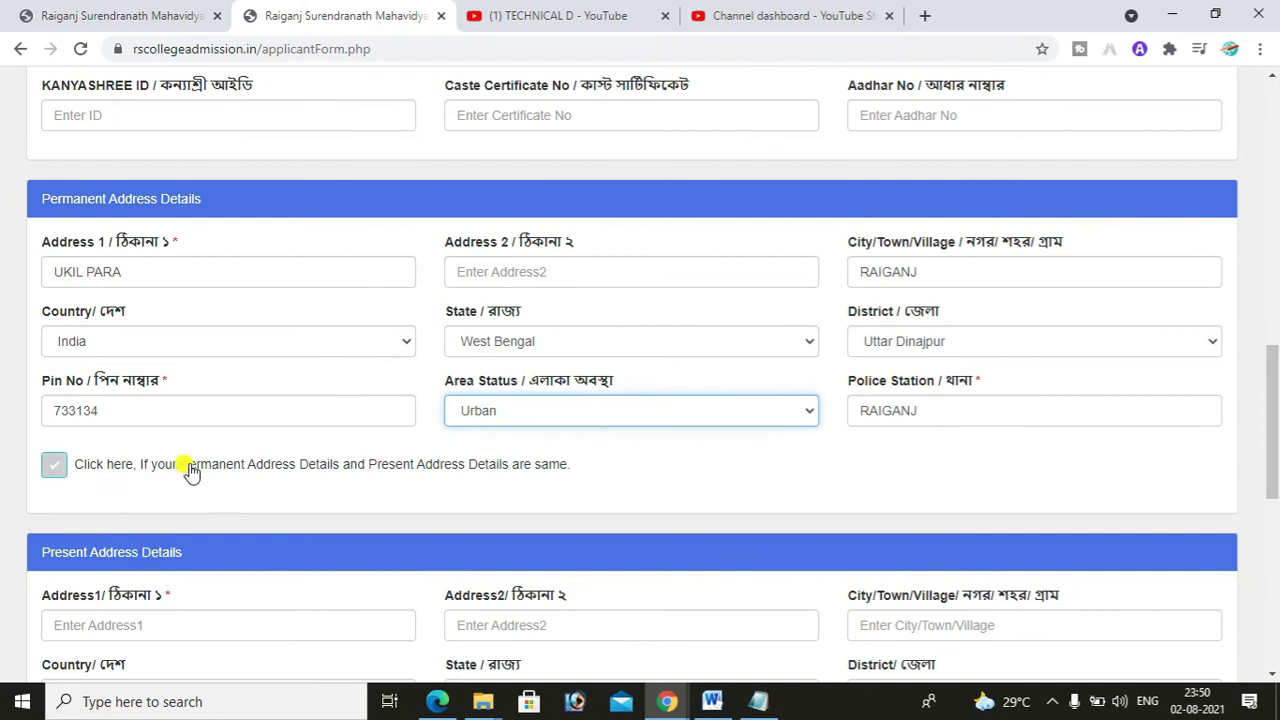
{"action": "left_click", "coordinate": [334, 468]}
{"action": "left_click", "coordinate": [378, 479]}
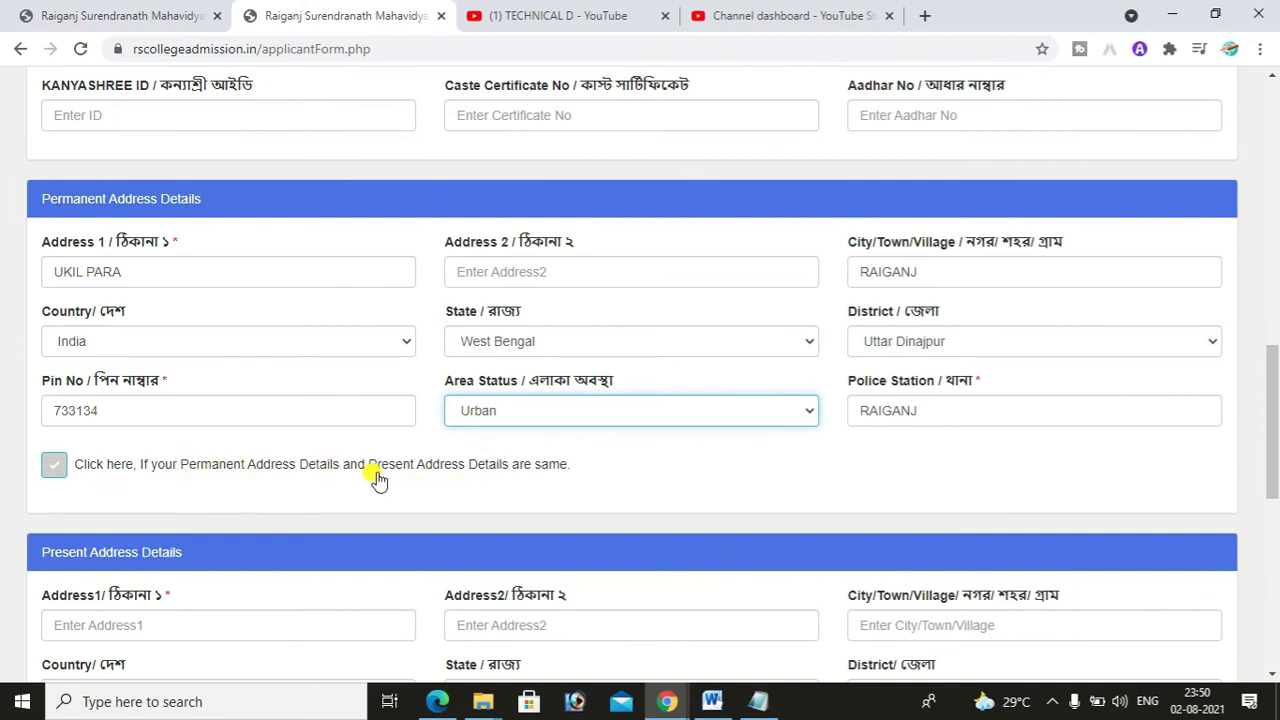
{"action": "left_click", "coordinate": [524, 472]}
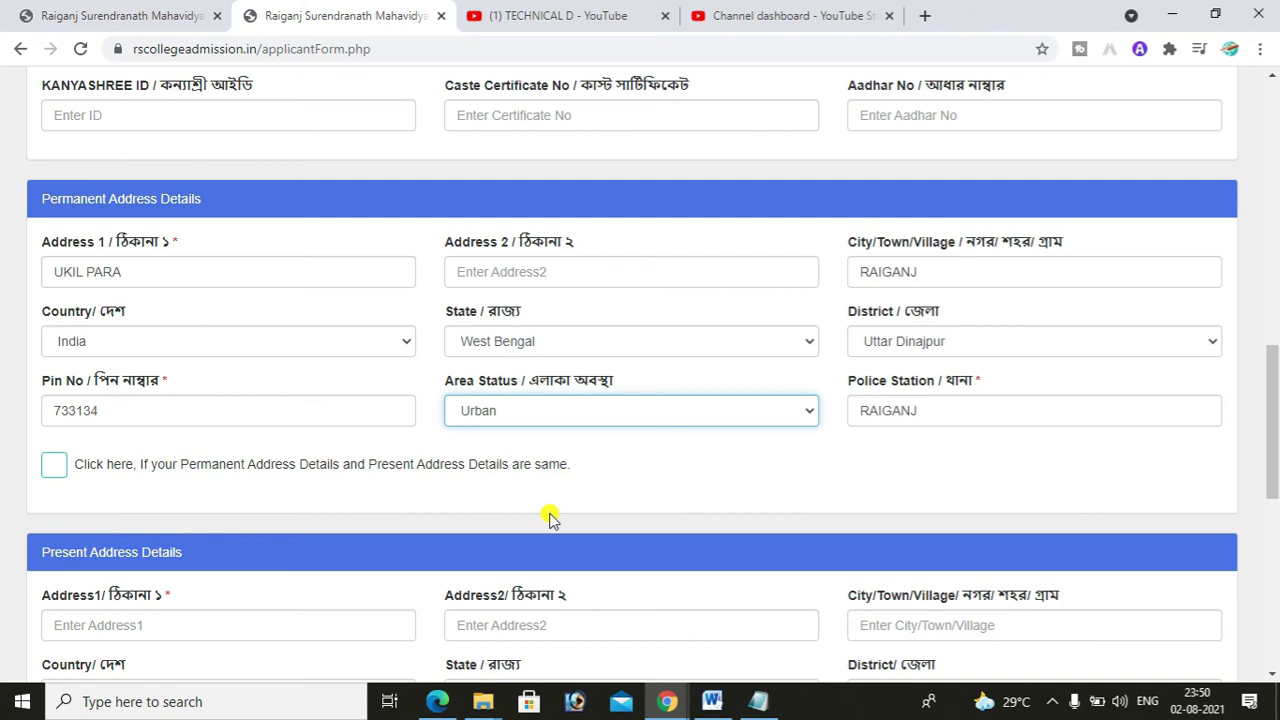
{"action": "left_click", "coordinate": [54, 466]}
- Scroll to Last Examination Details and select the School/College field
{"action": "left_click_drag", "start_coordinate": [1270, 443], "coordinate": [1275, 505]}
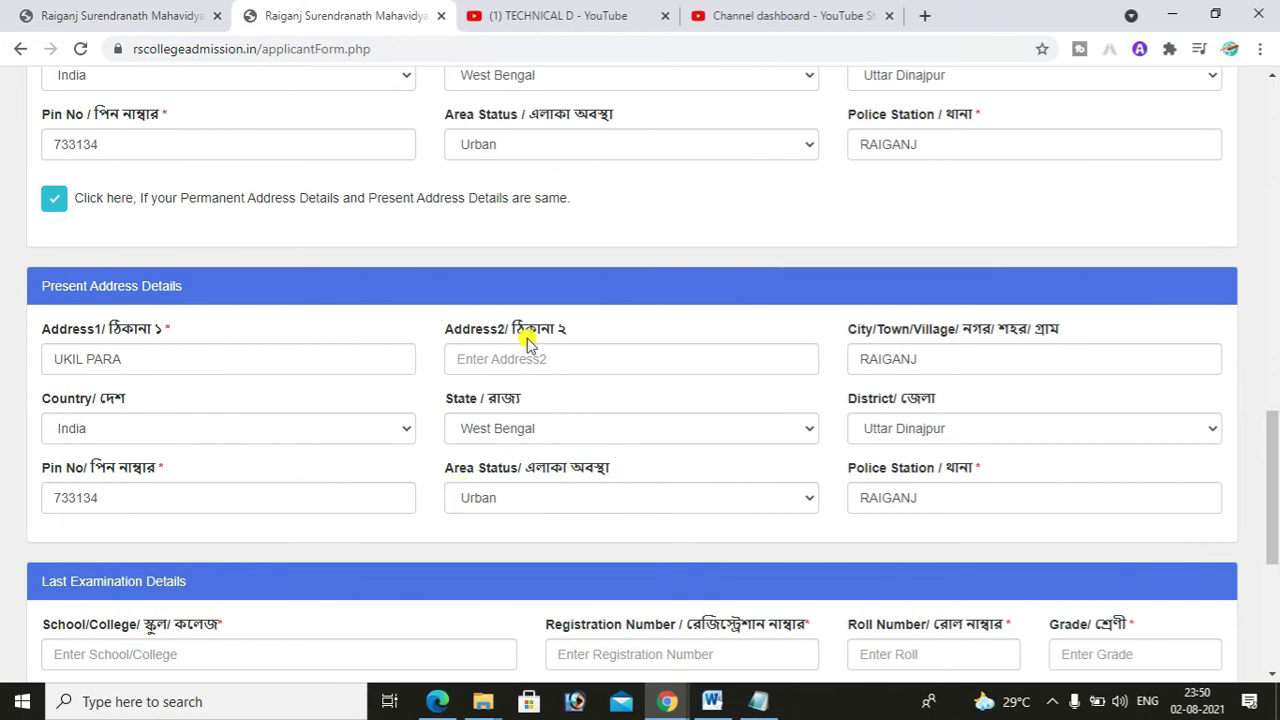
{"action": "left_click_drag", "start_coordinate": [1271, 444], "coordinate": [1275, 500]}
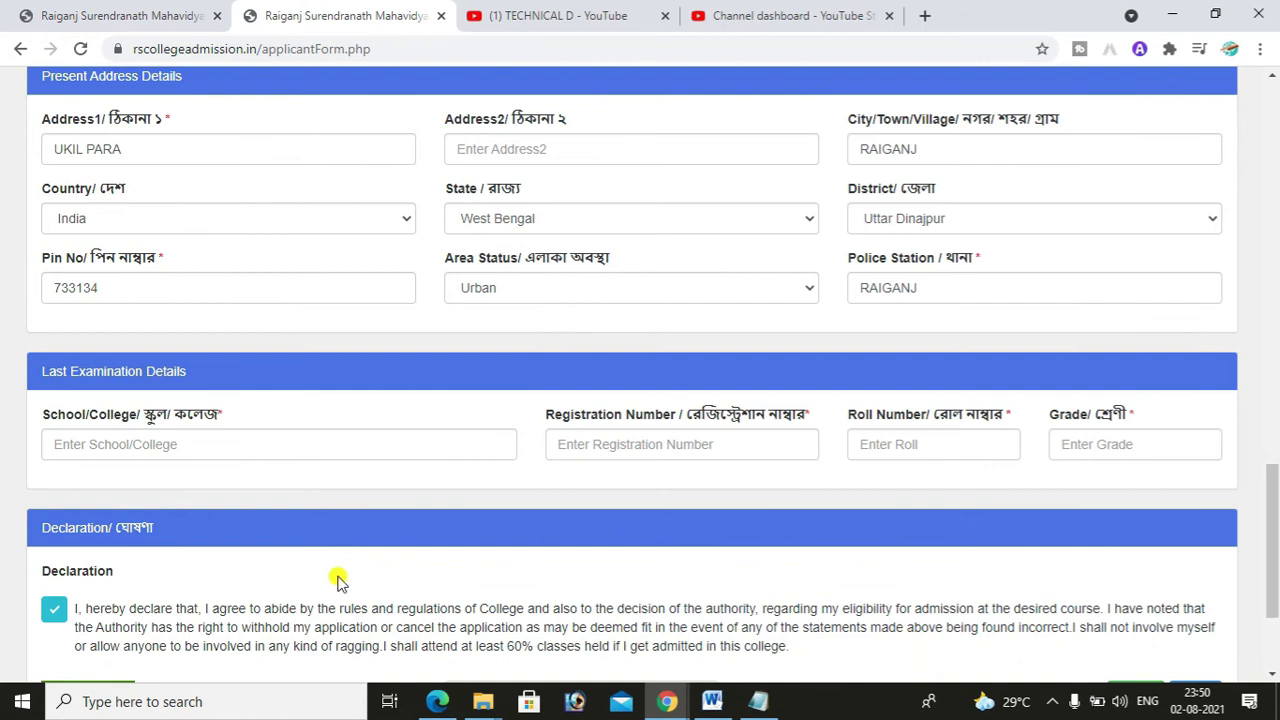
{"action": "left_click", "coordinate": [199, 445]}
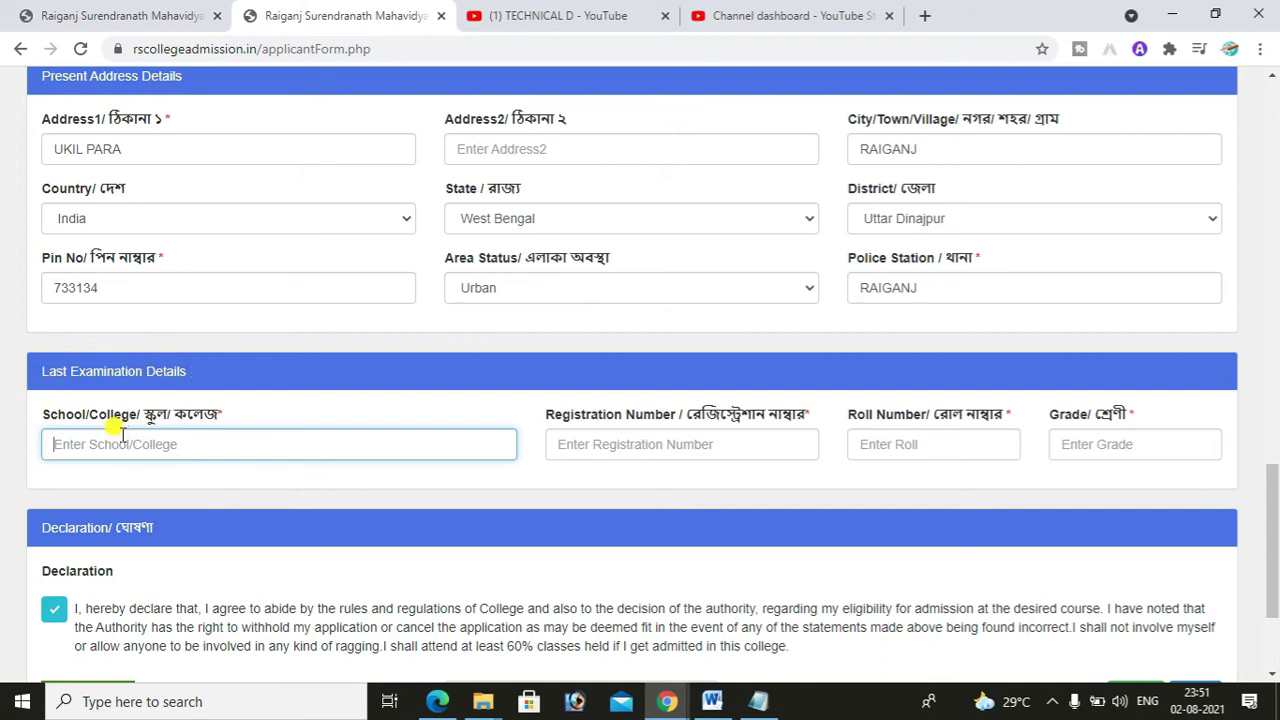
- Check the Last Examination Details fields and enter RAIGANJ as the school name
{"action": "left_click", "coordinate": [637, 453]}
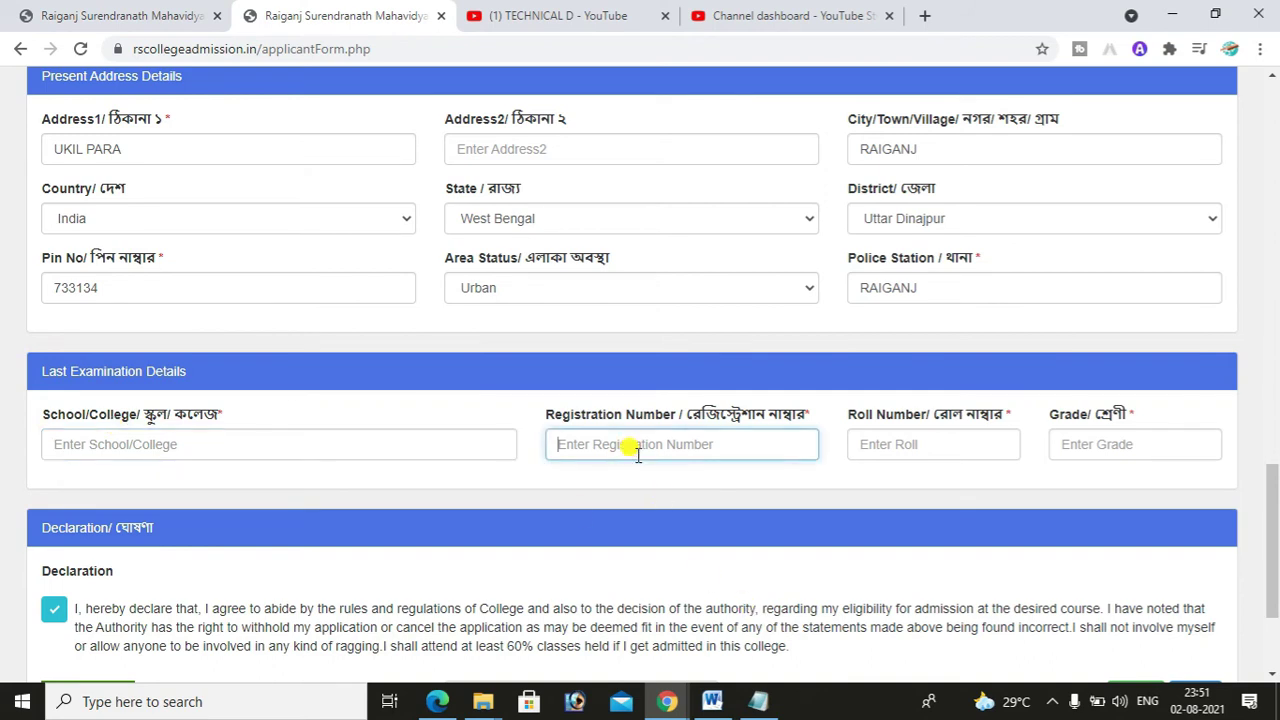
{"action": "left_click", "coordinate": [909, 452]}
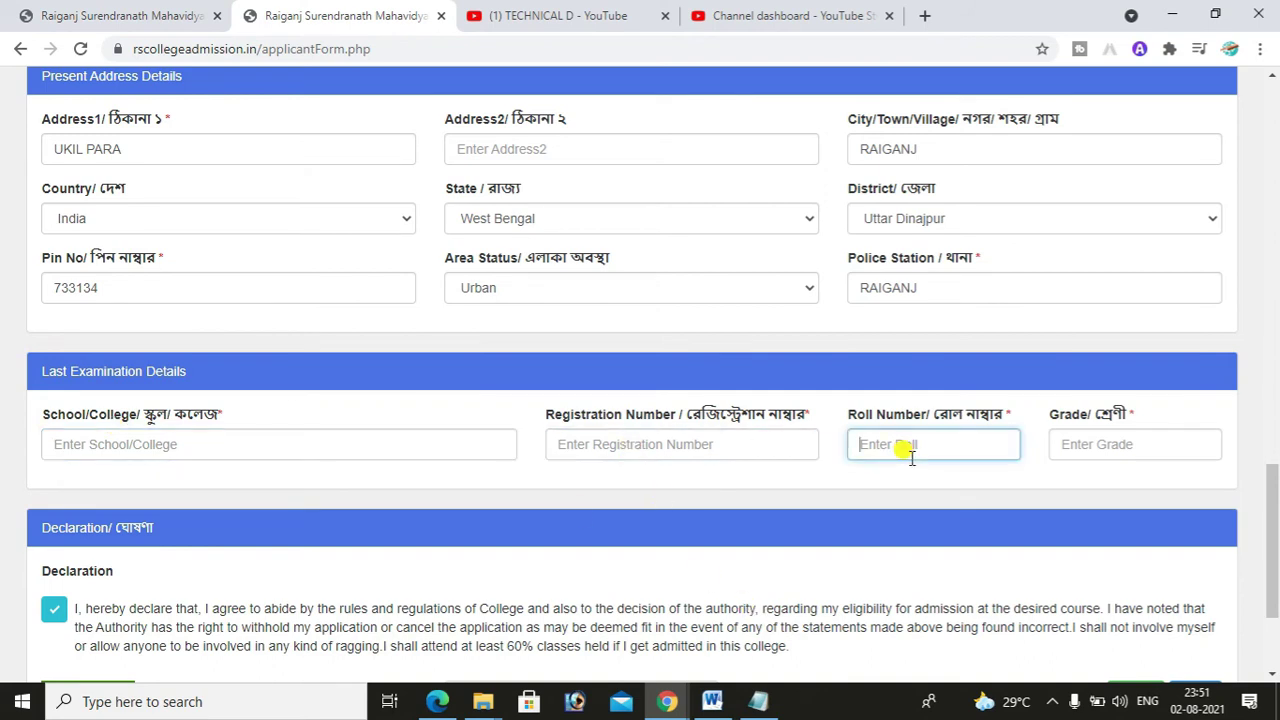
{"action": "left_click", "coordinate": [1078, 447]}
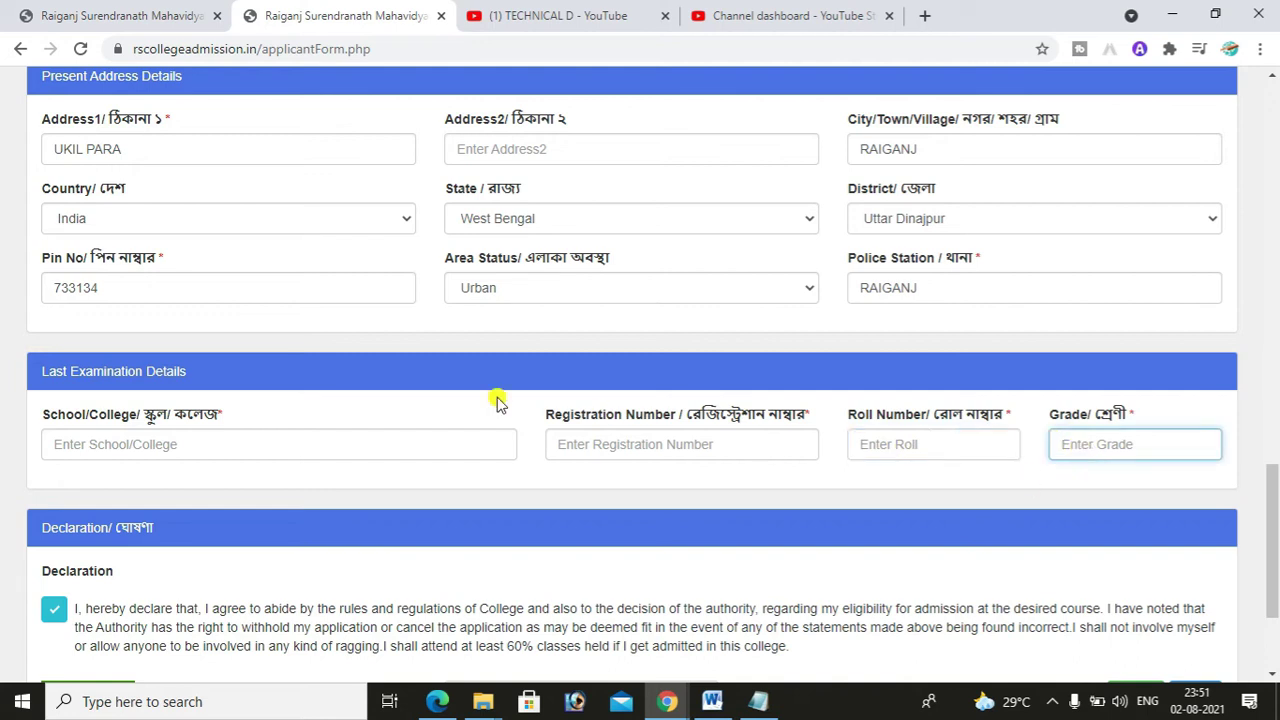
{"action": "left_click", "coordinate": [403, 447]}
{"action": "type", "text": "RAIGAN"}
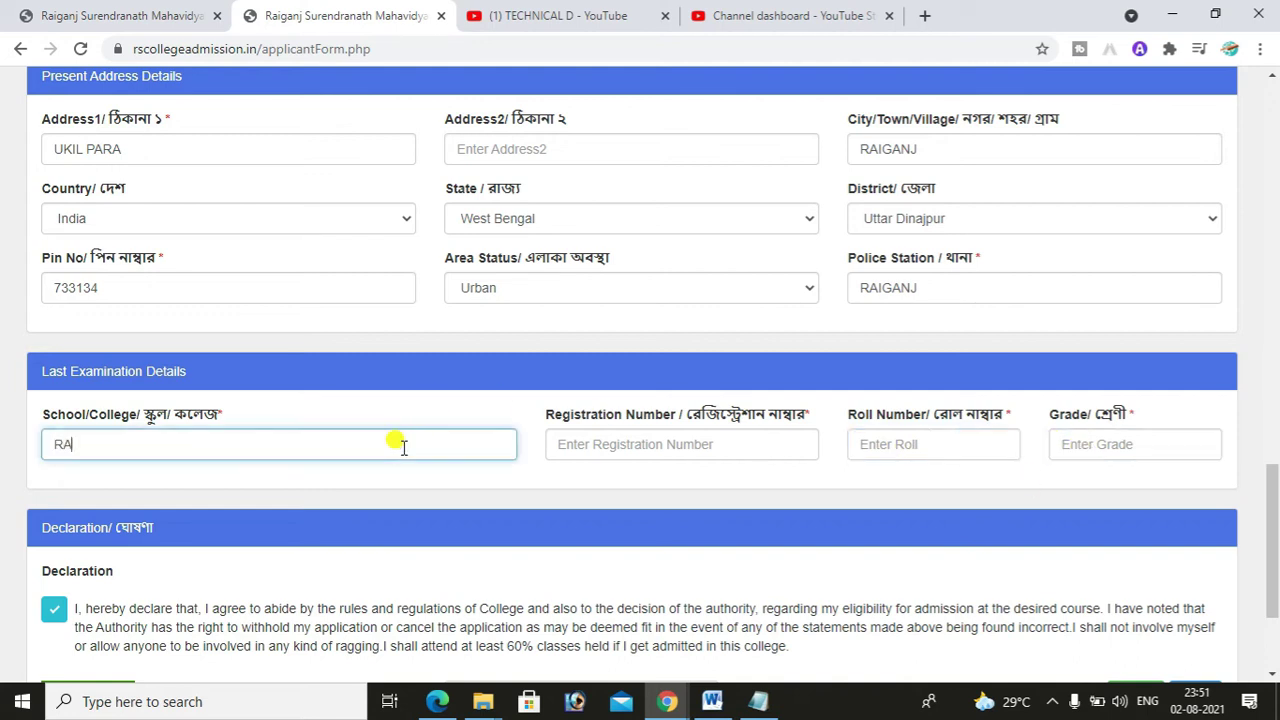
{"action": "type", "text": "J CORNESHION"}
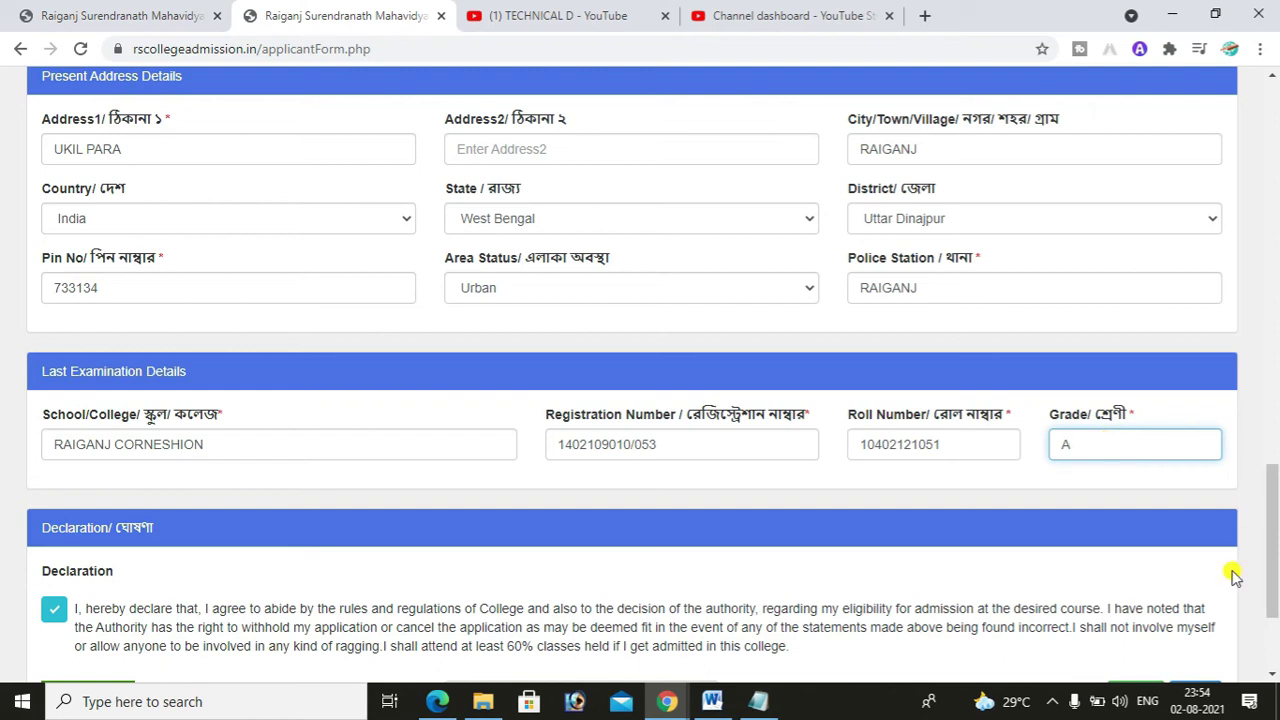
{"action": "left_click_drag", "start_coordinate": [1275, 495], "coordinate": [1275, 522]}
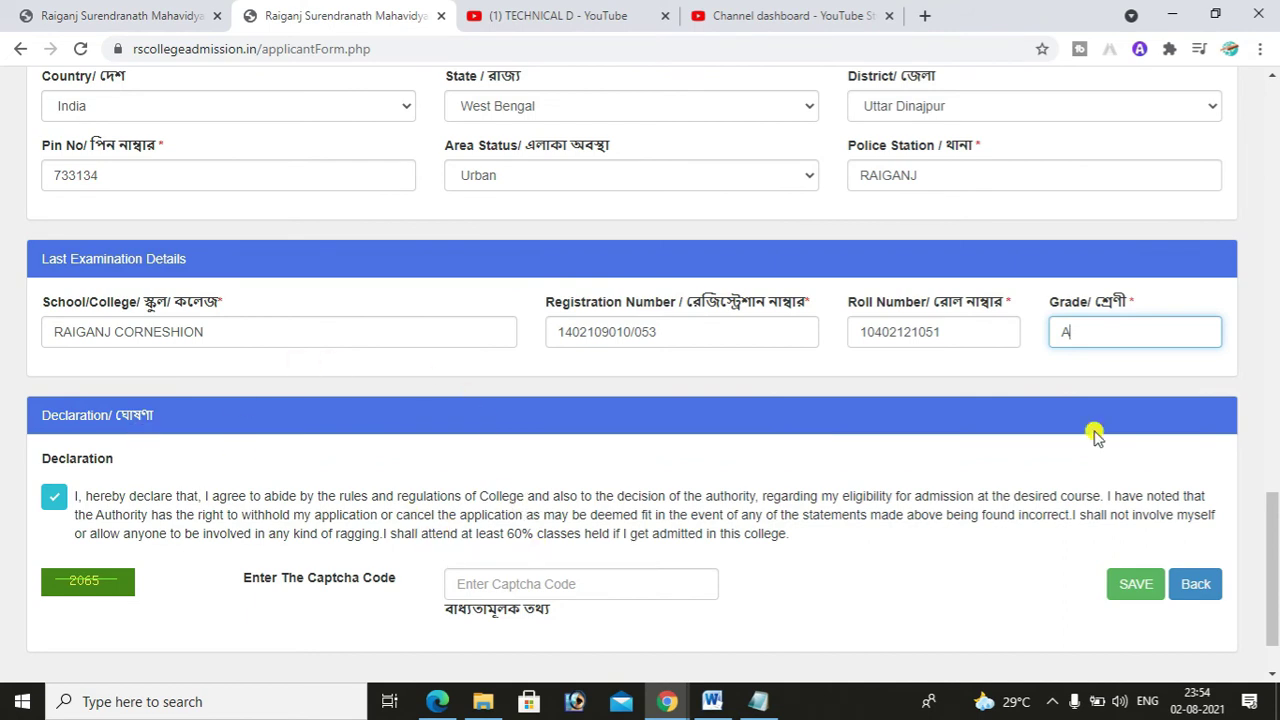
- Enter the captcha code and click SAVE to submit the application
{"action": "left_click_drag", "start_coordinate": [1273, 540], "coordinate": [1273, 562]}
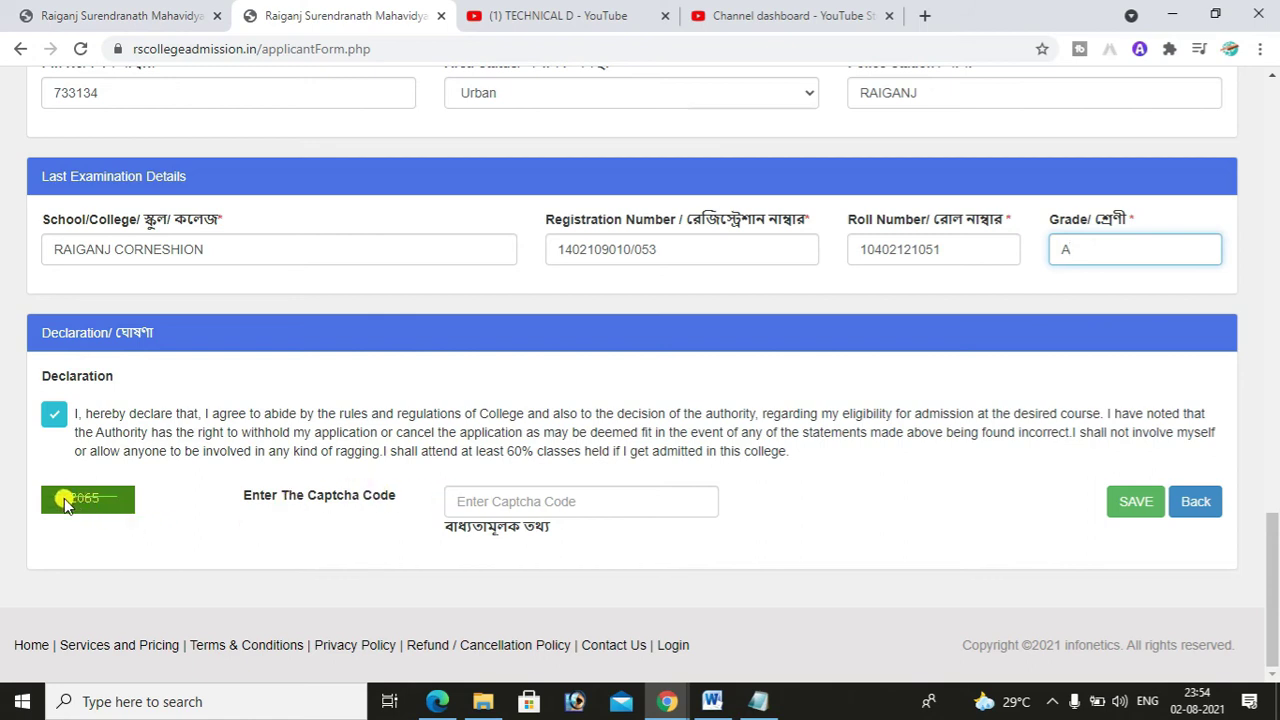
{"action": "left_click", "coordinate": [494, 497]}
{"action": "type", "text": "2065"}
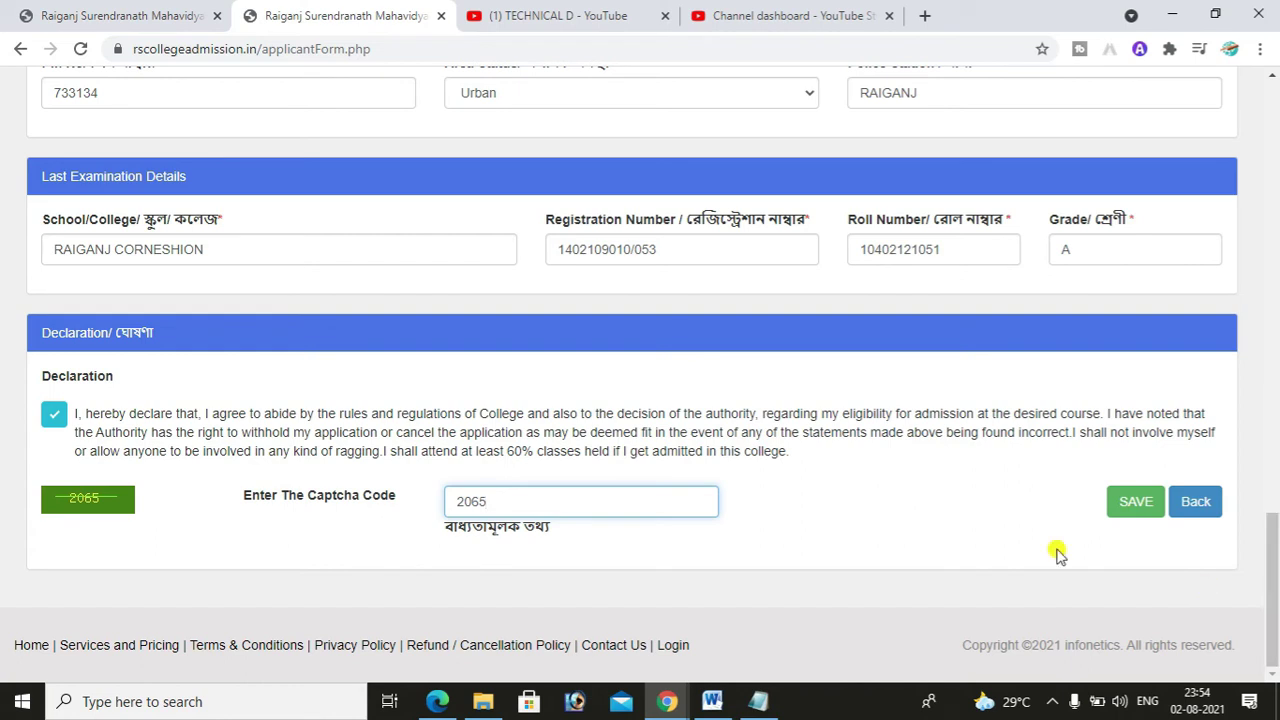
{"action": "left_click", "coordinate": [1136, 514]}
{"action": "left_click", "coordinate": [1133, 514]}
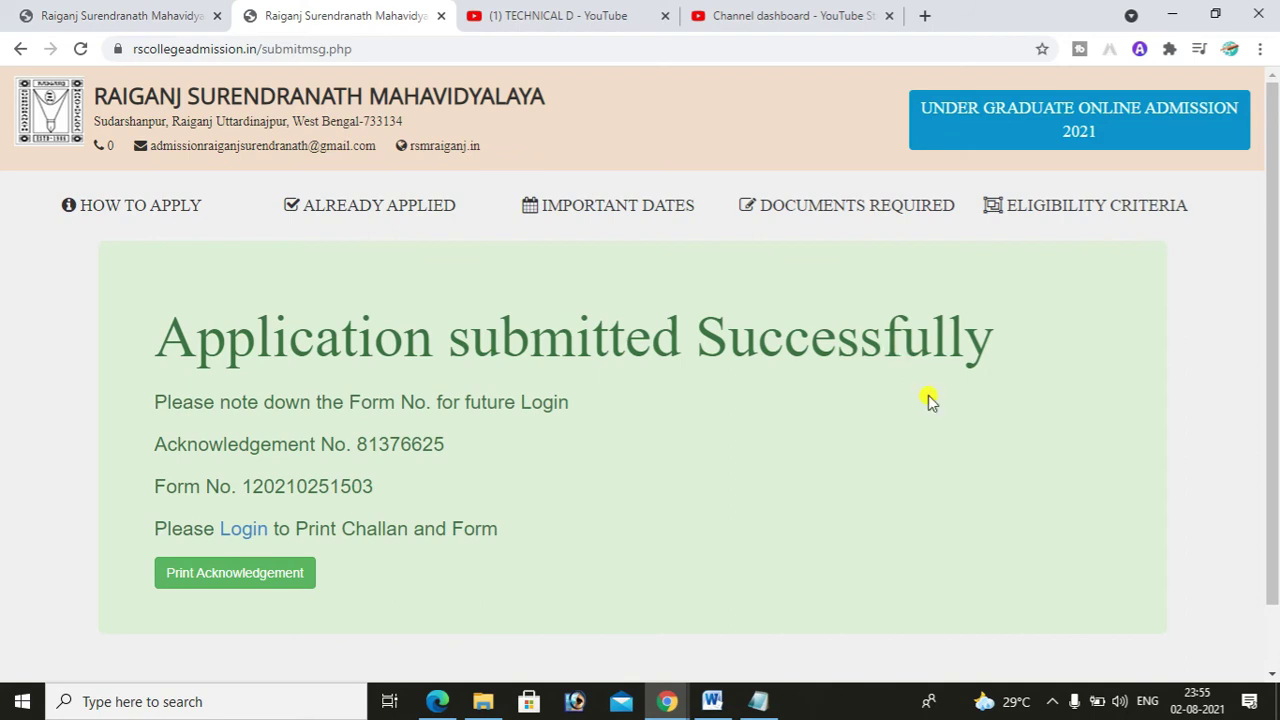
- Open Print Acknowledgement in a new tab, then follow the Login link to Applicant Sign In
{"action": "left_click_drag", "start_coordinate": [362, 443], "coordinate": [450, 407]}
{"action": "left_click", "coordinate": [257, 485]}
{"action": "left_click_drag", "start_coordinate": [261, 486], "coordinate": [352, 486]}
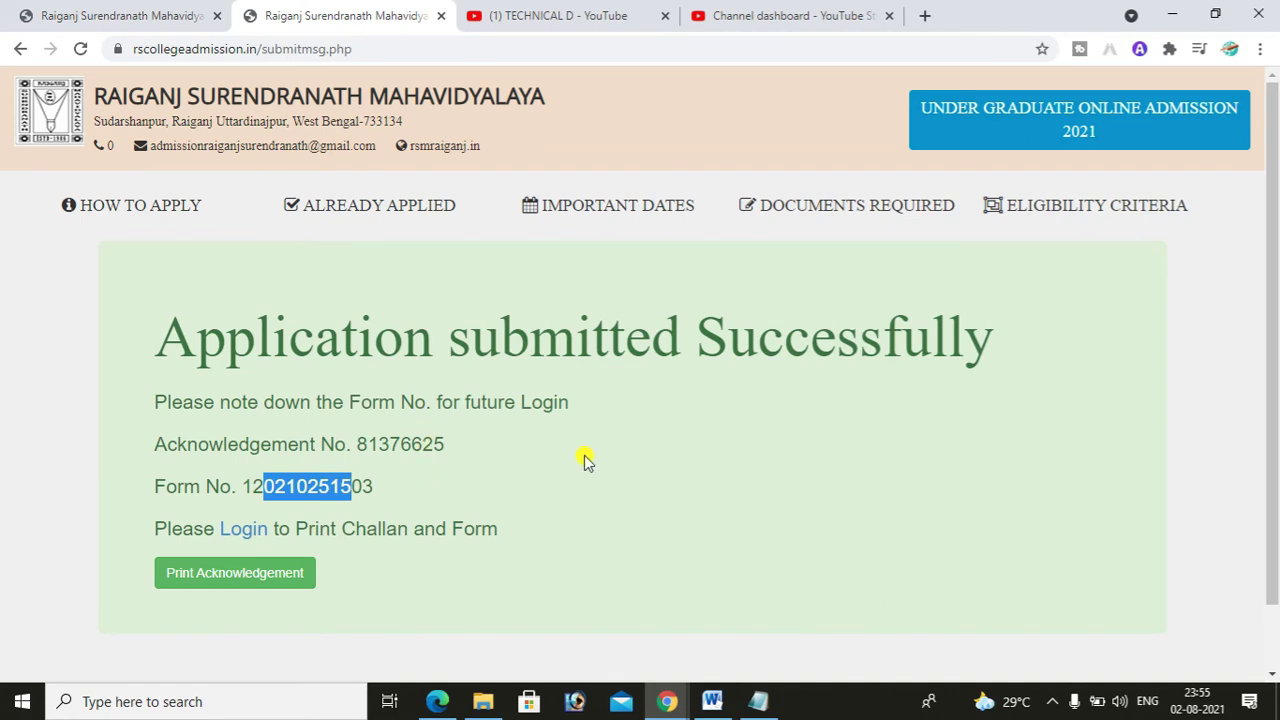
{"action": "left_click", "coordinate": [421, 440]}
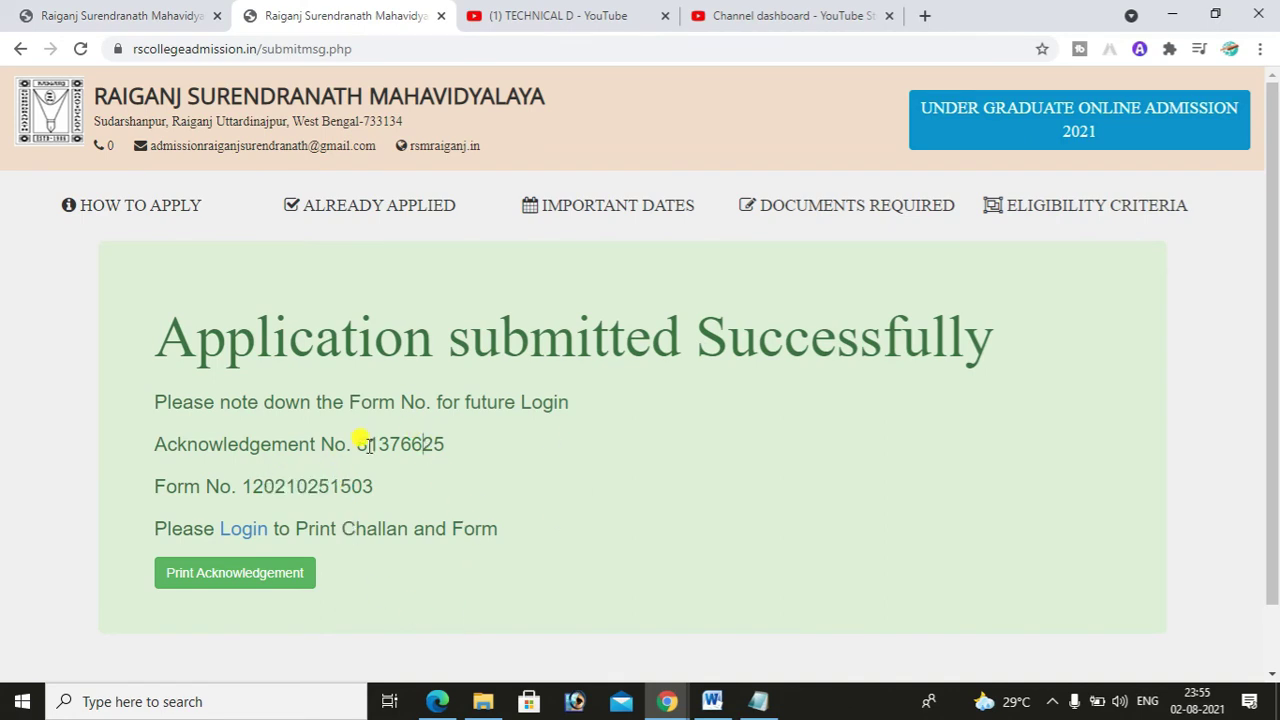
{"action": "left_click", "coordinate": [240, 578]}
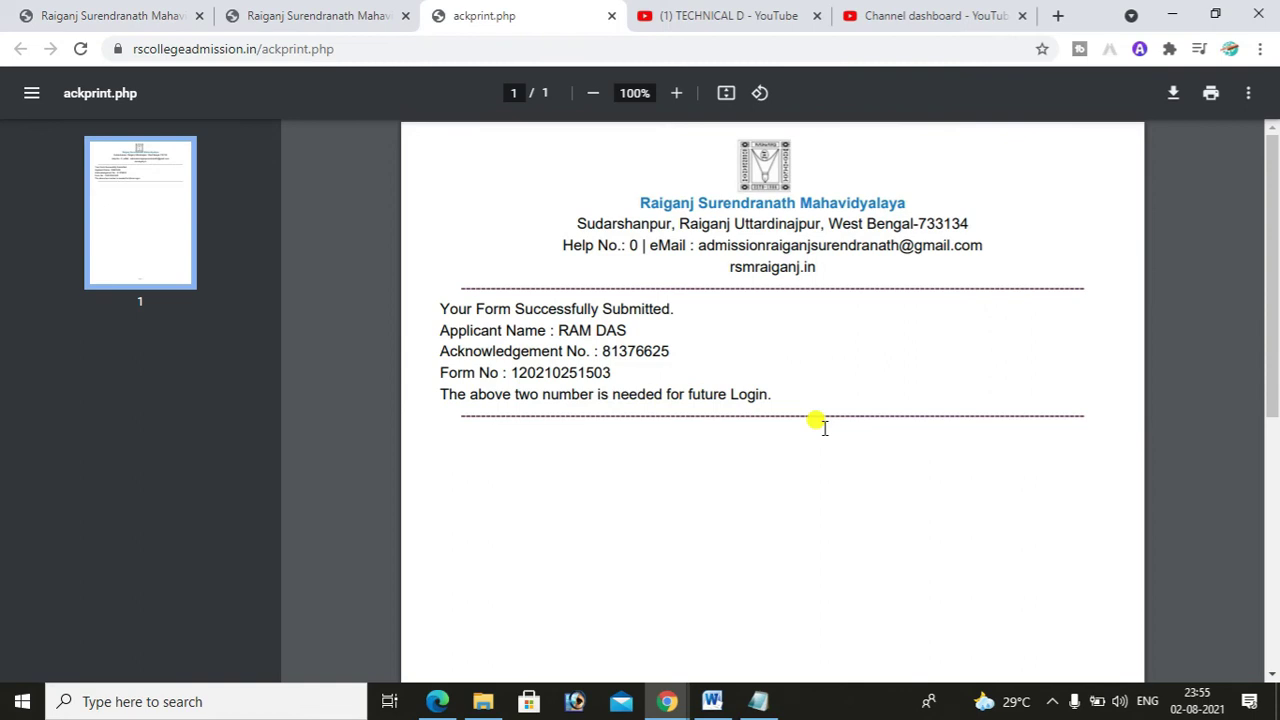
{"action": "left_click", "coordinate": [368, 20]}
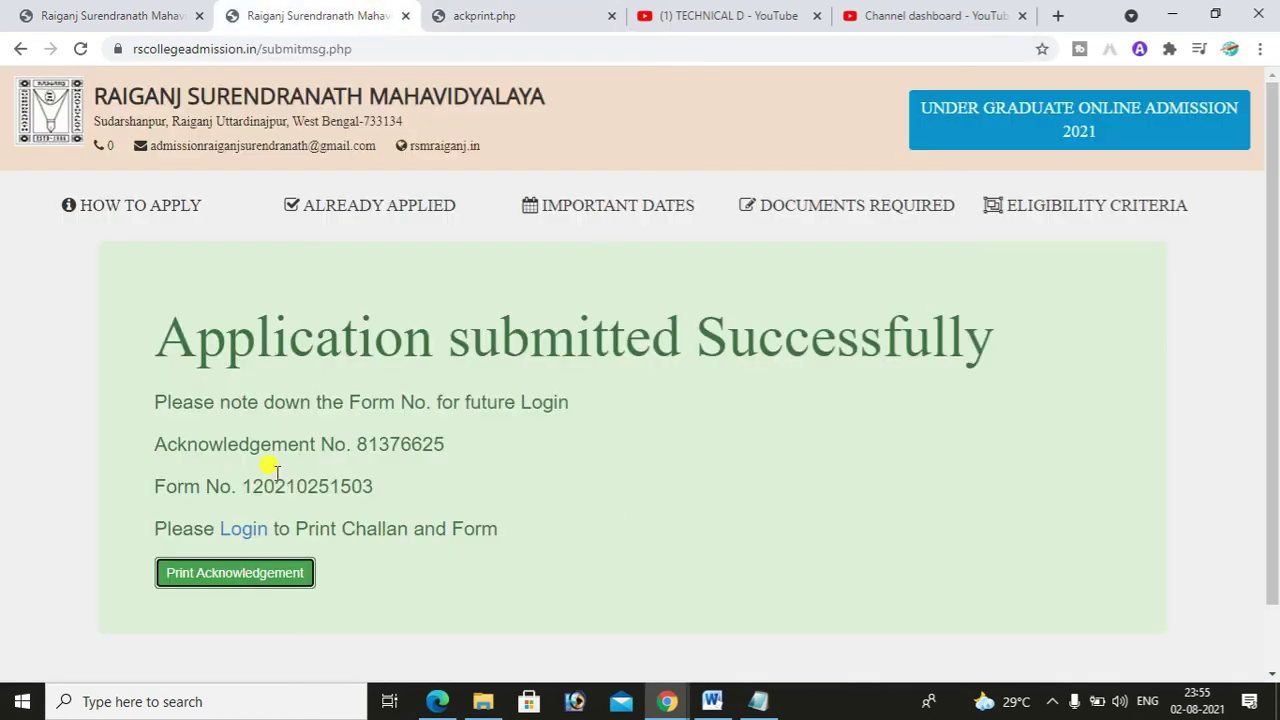
{"action": "left_click", "coordinate": [244, 533]}
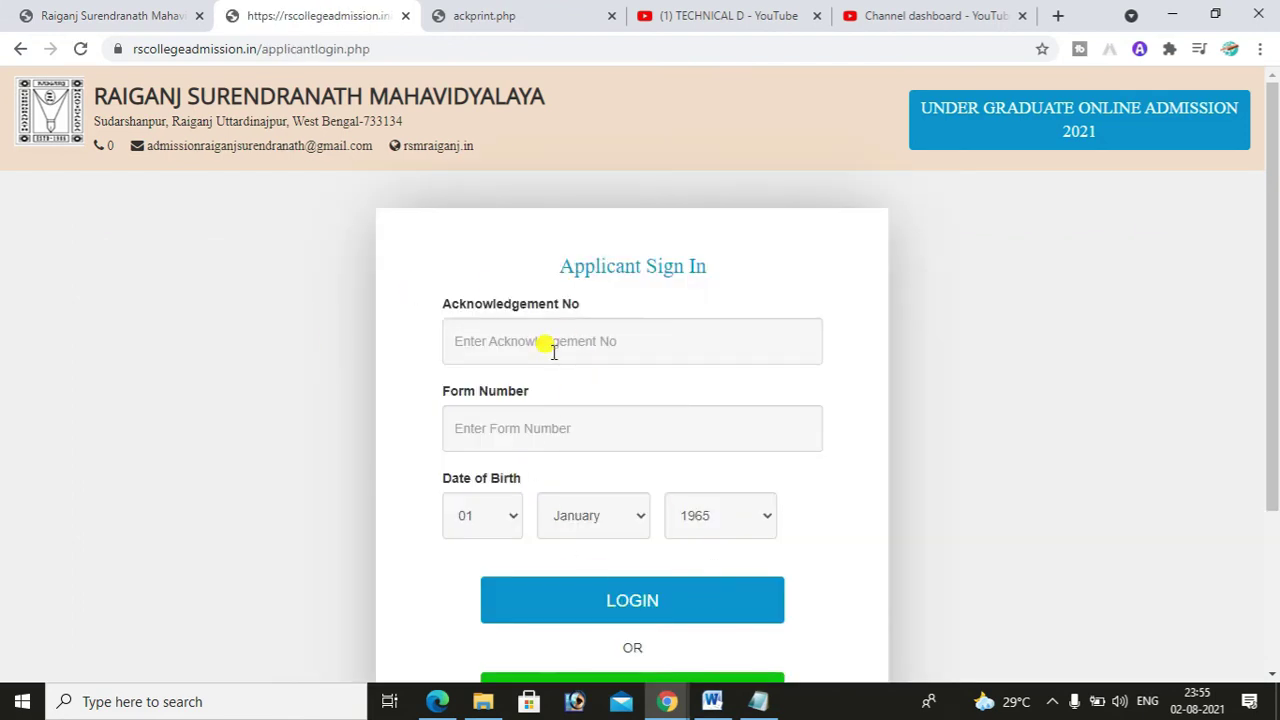
- Copy the acknowledgement number from the printout tab into Acknowledgement No
{"action": "left_click", "coordinate": [553, 350]}
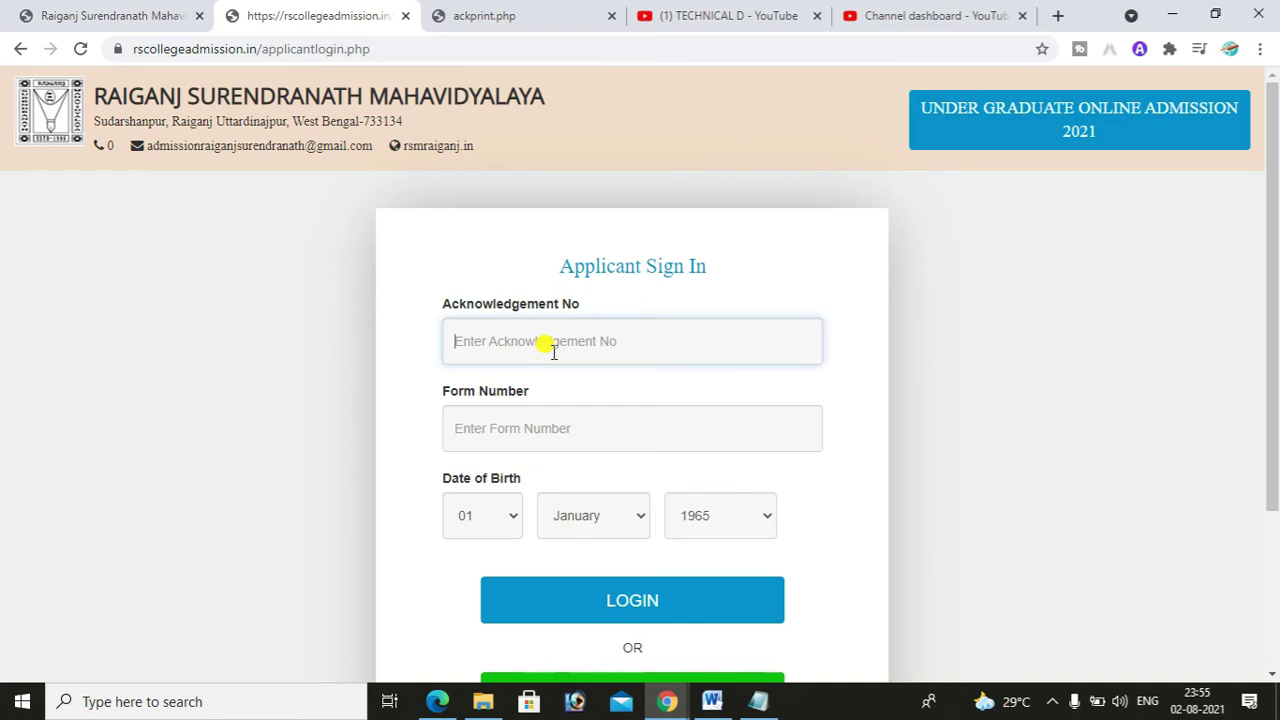
{"action": "left_click", "coordinate": [547, 416]}
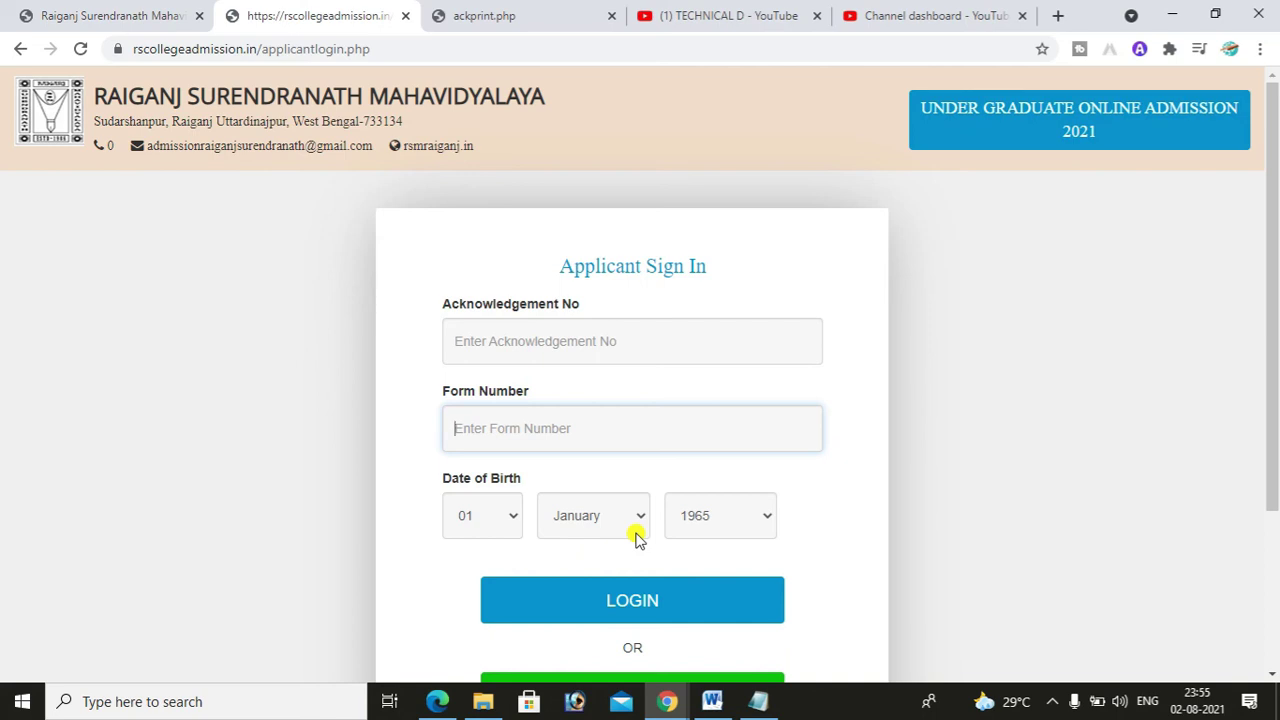
{"action": "left_click", "coordinate": [554, 331]}
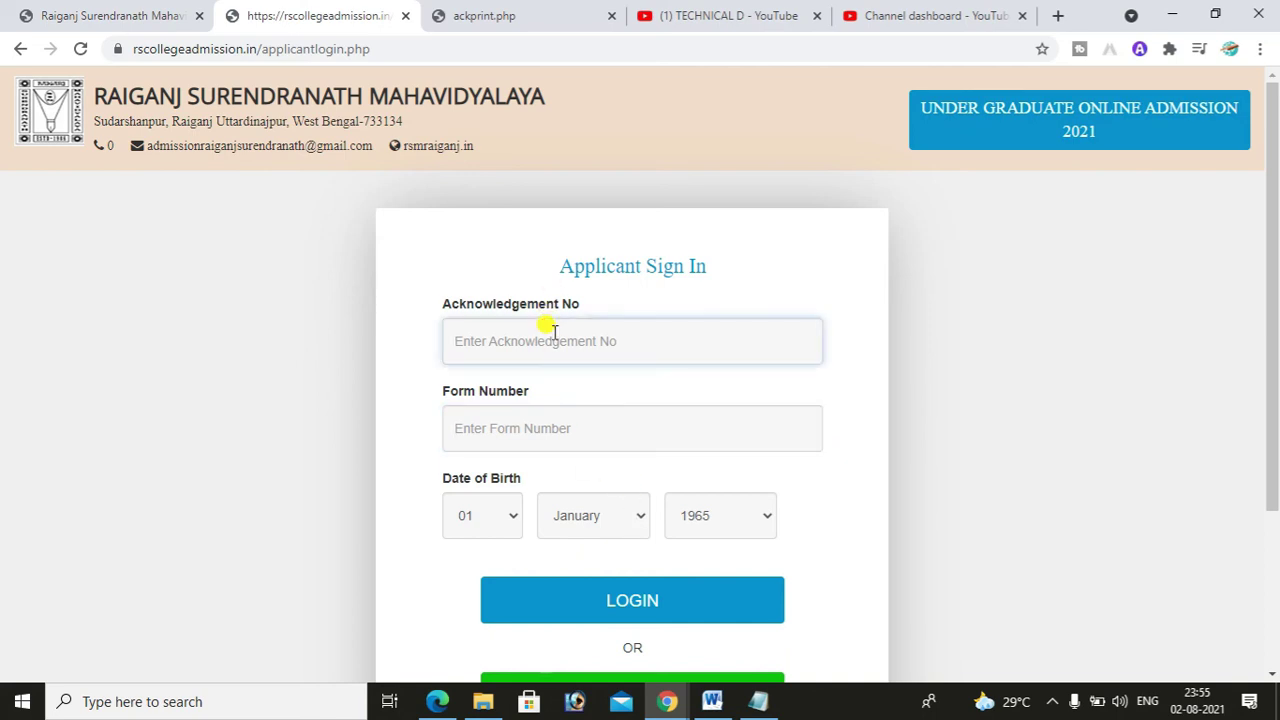
{"action": "left_click", "coordinate": [500, 12]}
{"action": "double_click", "coordinate": [640, 343]}
{"action": "right_click", "coordinate": [605, 352]}
{"action": "left_click", "coordinate": [620, 366]}
{"action": "left_click", "coordinate": [320, 15]}
{"action": "right_click", "coordinate": [504, 342]}
{"action": "left_click", "coordinate": [568, 484]}
- Copy the form number into Form Number and log in to the applicant dashboard
{"action": "left_click", "coordinate": [484, 15]}
{"action": "double_click", "coordinate": [540, 366]}
{"action": "right_click", "coordinate": [560, 366]}
{"action": "left_click", "coordinate": [578, 380]}
{"action": "left_click", "coordinate": [320, 15]}
{"action": "right_click", "coordinate": [623, 428]}
{"action": "left_click", "coordinate": [660, 572]}
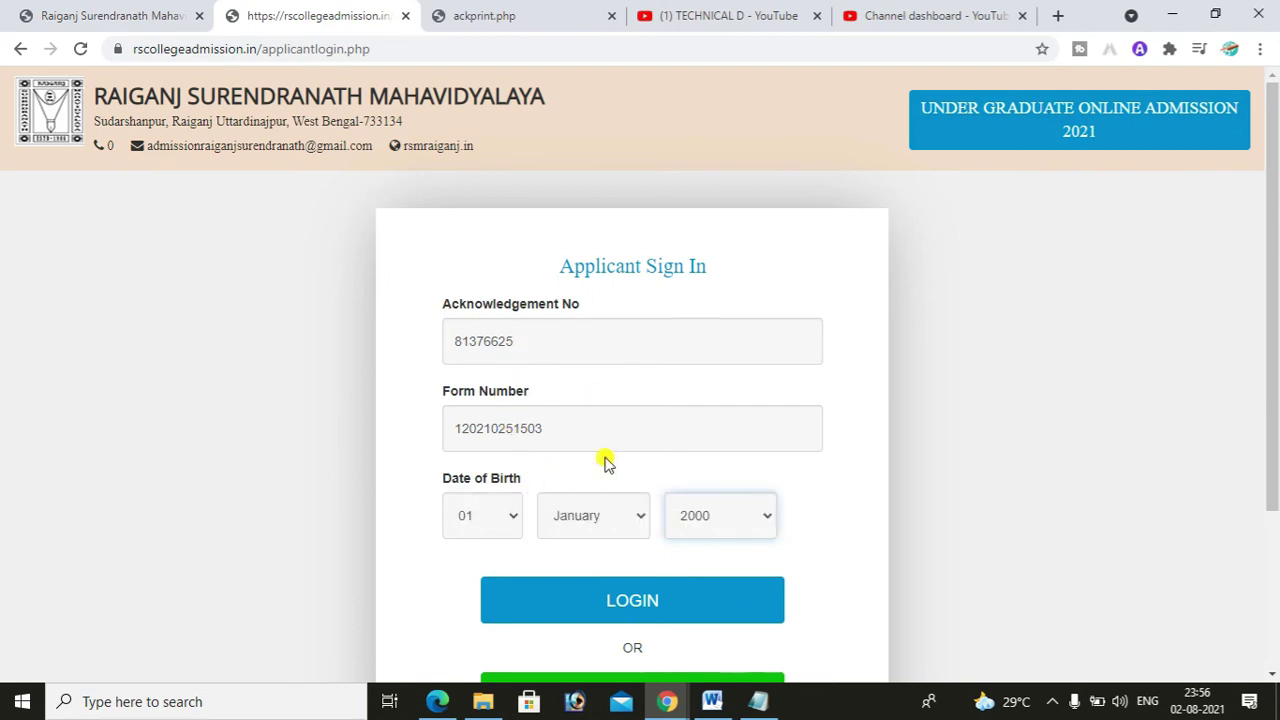
{"action": "scroll", "coordinate": [760, 560], "scroll_direction": "down", "scroll_amount": 1}
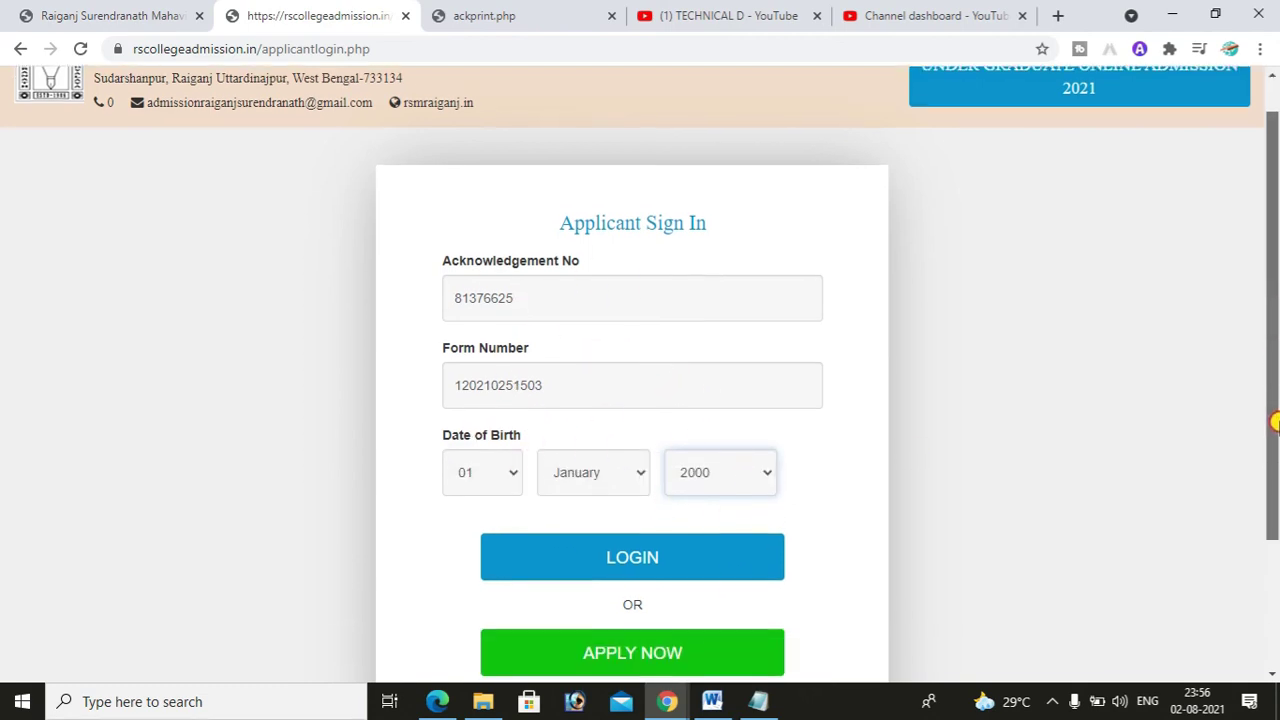
{"action": "left_click", "coordinate": [614, 557]}
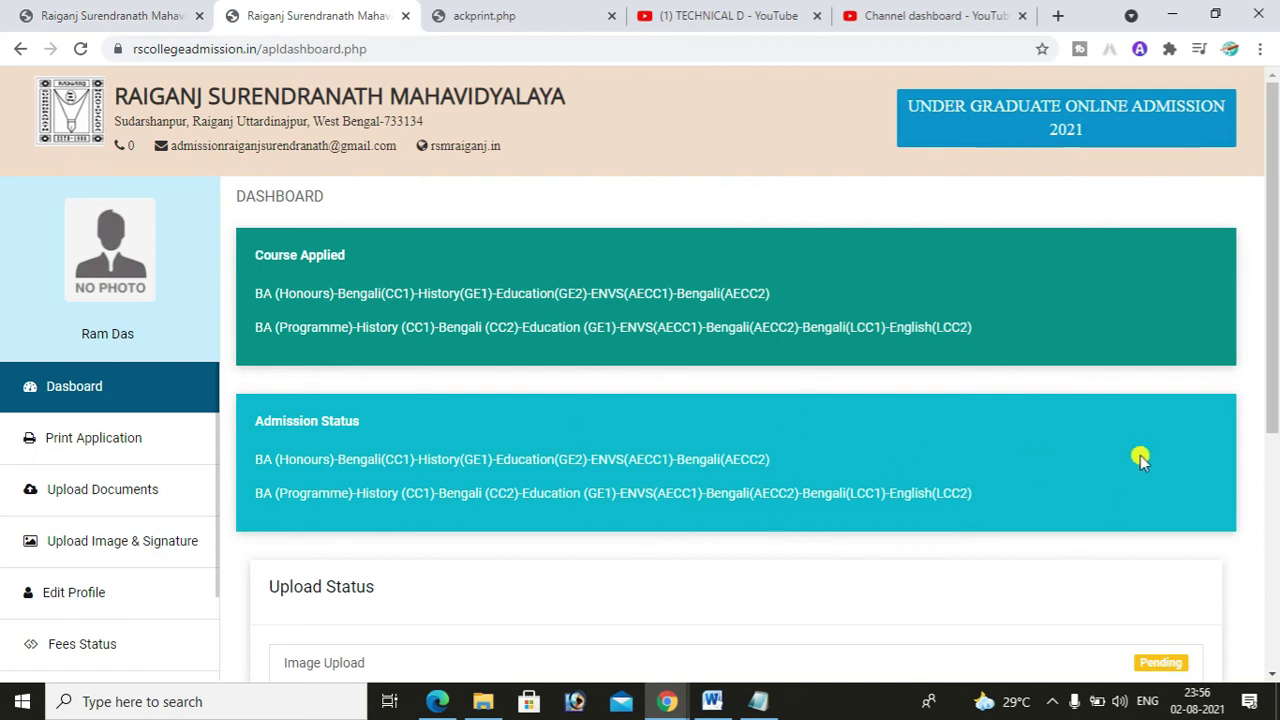
- Scroll down to Upload Status, showing all seven uploads still Pending
{"action": "left_click_drag", "start_coordinate": [1275, 193], "coordinate": [1275, 396]}
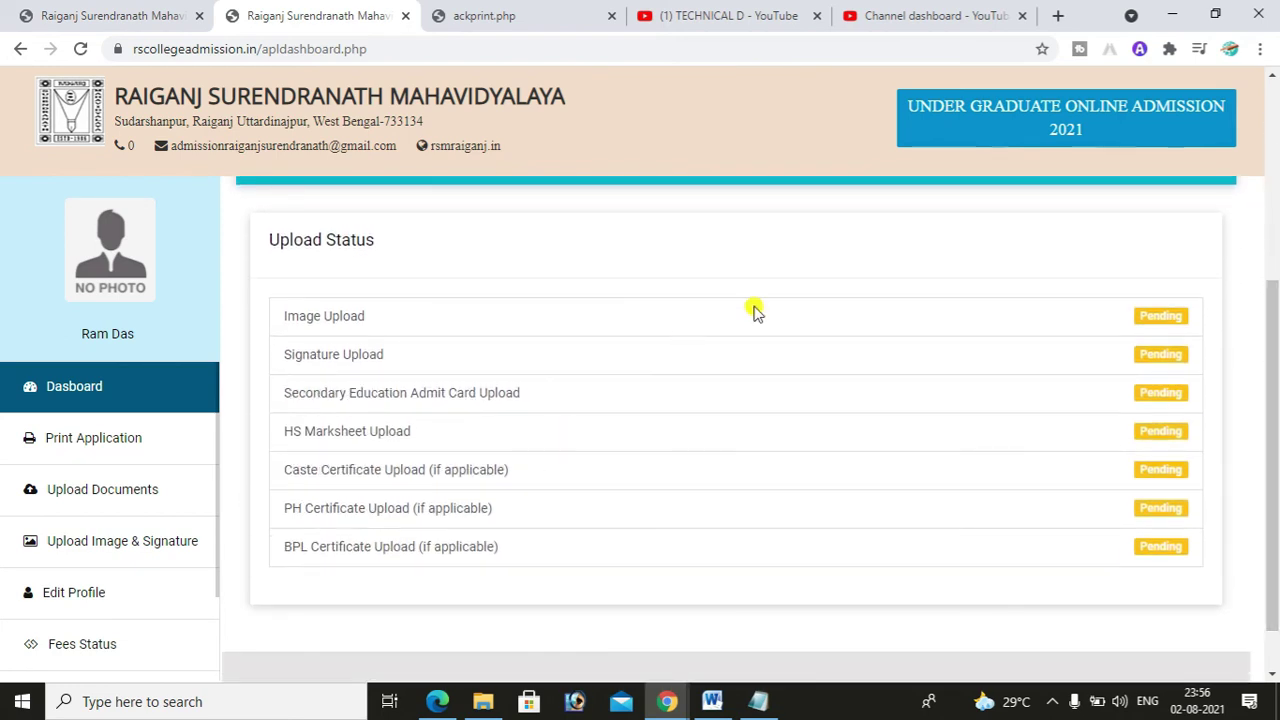